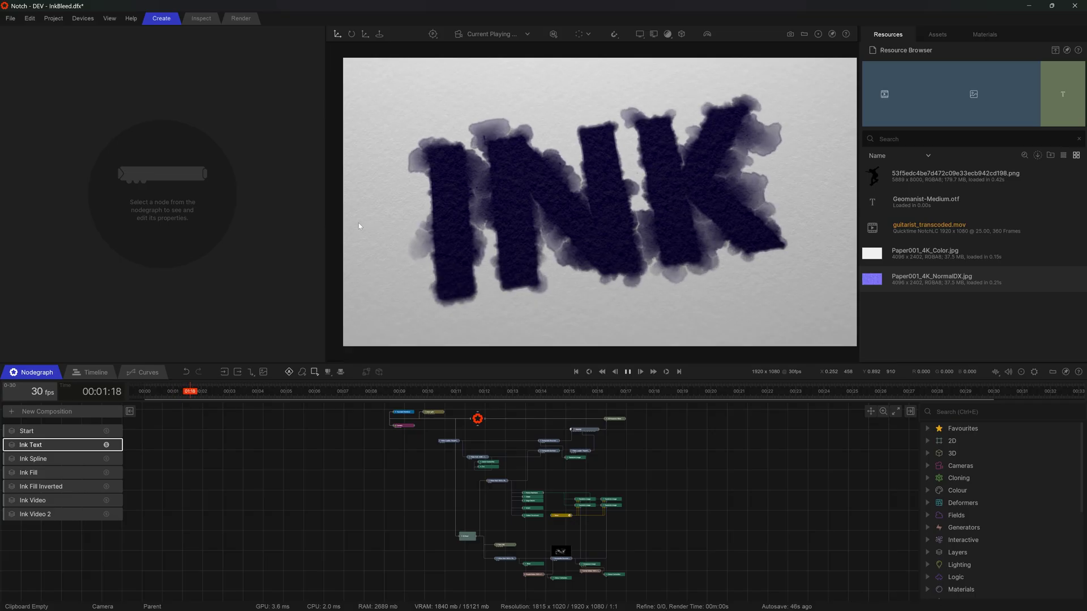
- Open the Start layer, add a 2D Root node and connect it to the layer's root node
left_click(83, 432)
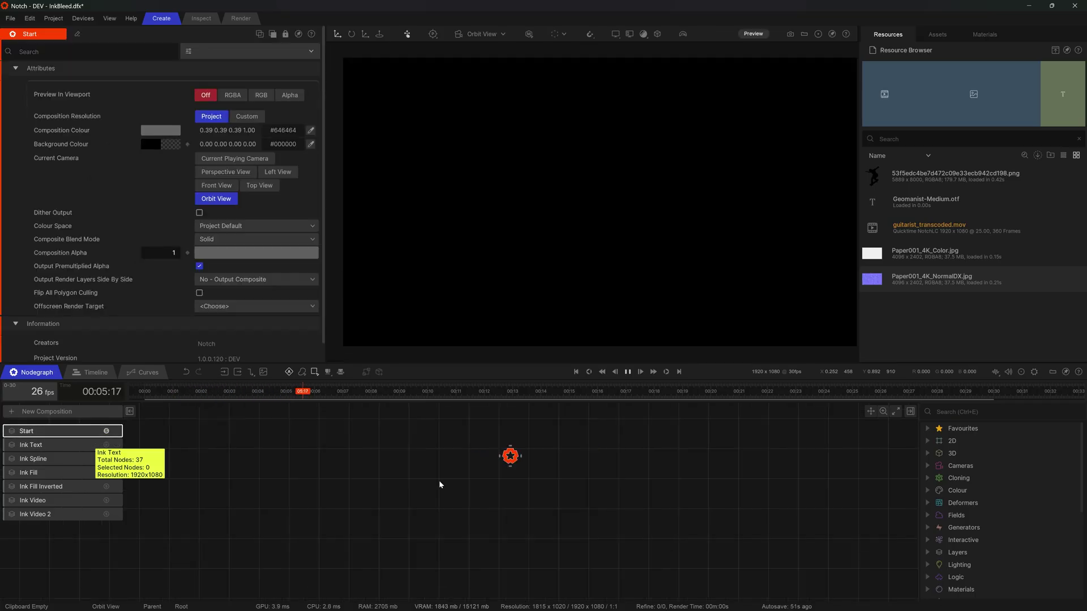
left_click(479, 487)
key("ctrl+space")
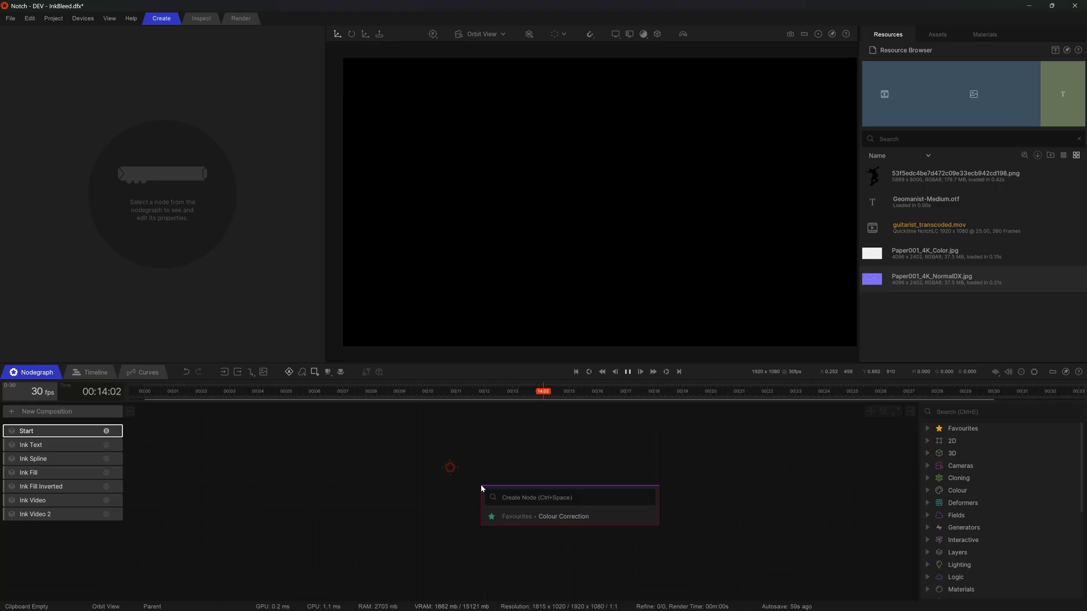
type("2d root")
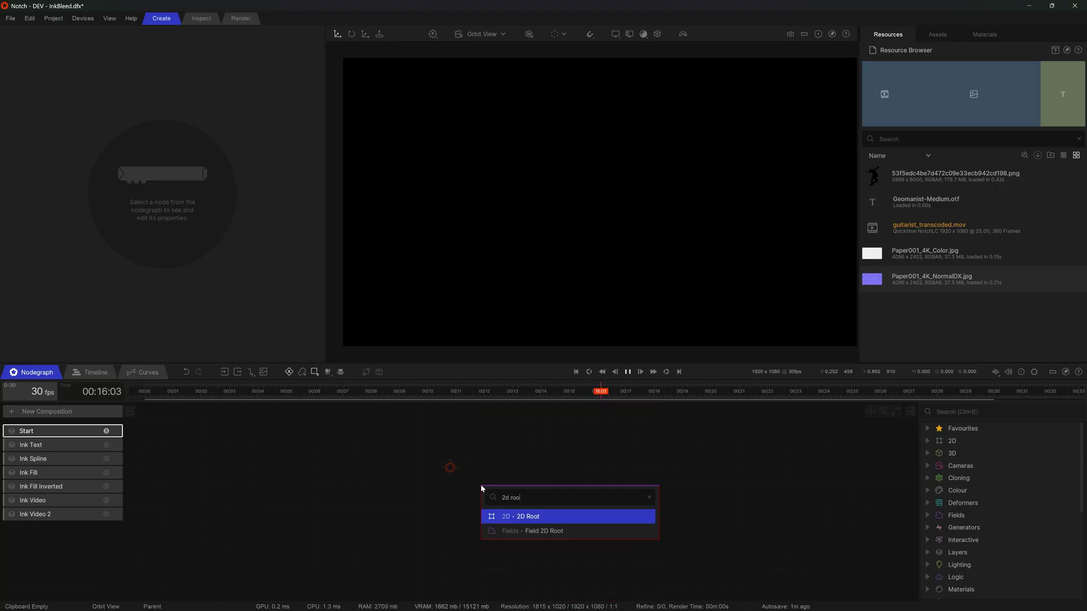
key("Return")
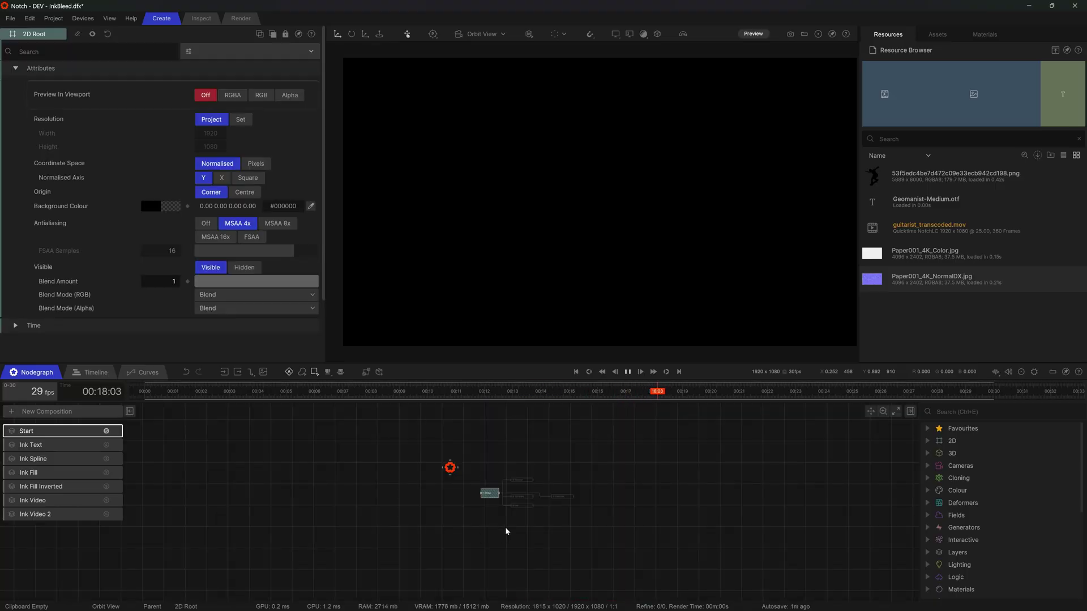
scroll(499, 529, "up", 3)
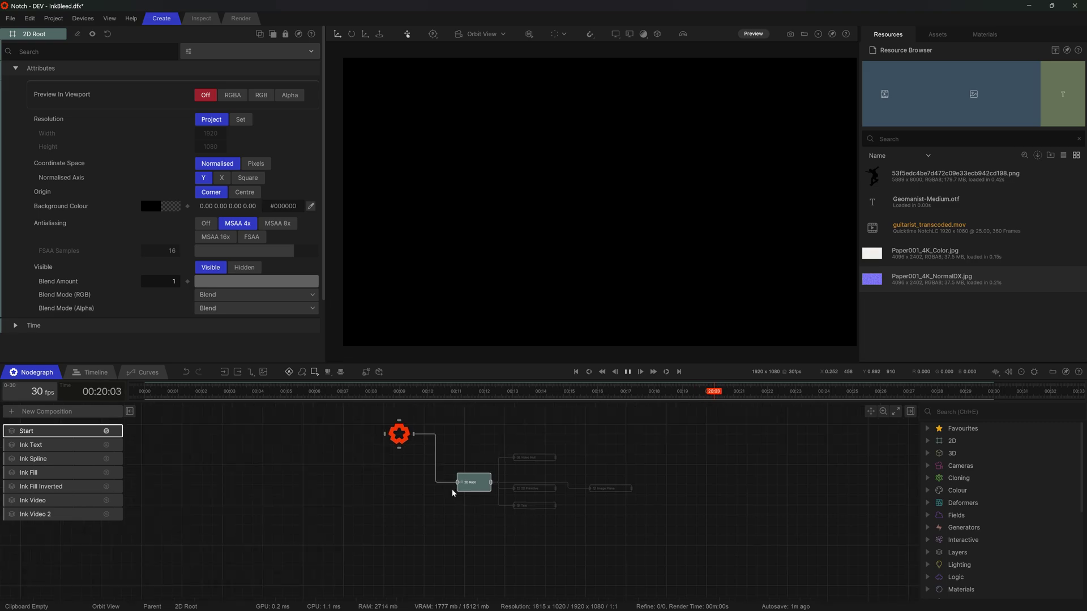
- Add a Text node under the 2D Root and move the text up and right towards the middle of the frame
left_click(527, 507)
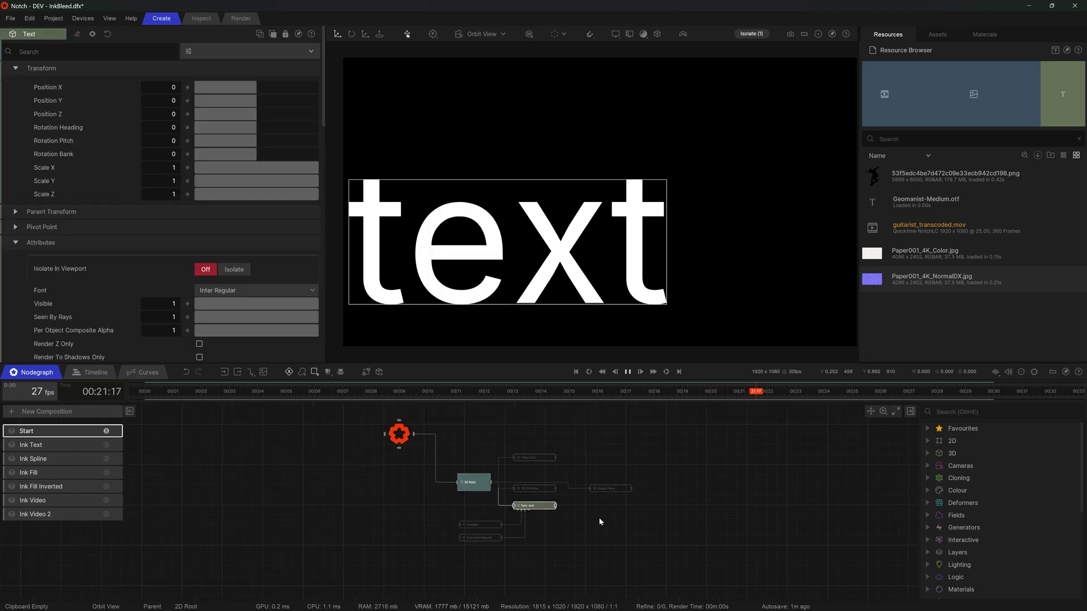
left_click(462, 505)
left_click(429, 274)
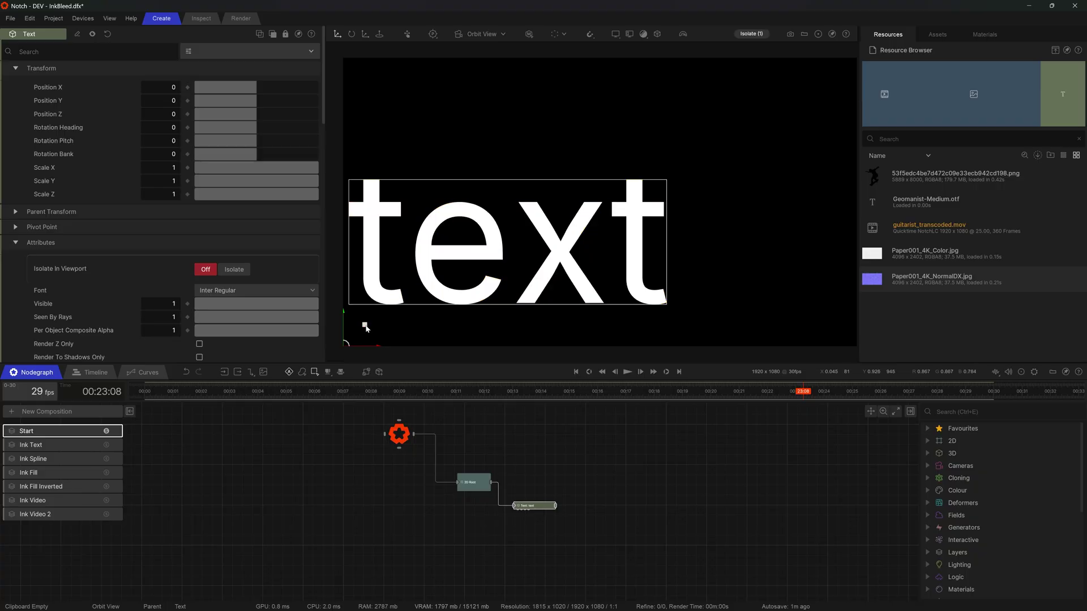
left_click_drag(365, 327, 475, 284)
- Set the Text node's string to "INK" and its font to Geomanist-Medium.otf
scroll(162, 278, "down", 8)
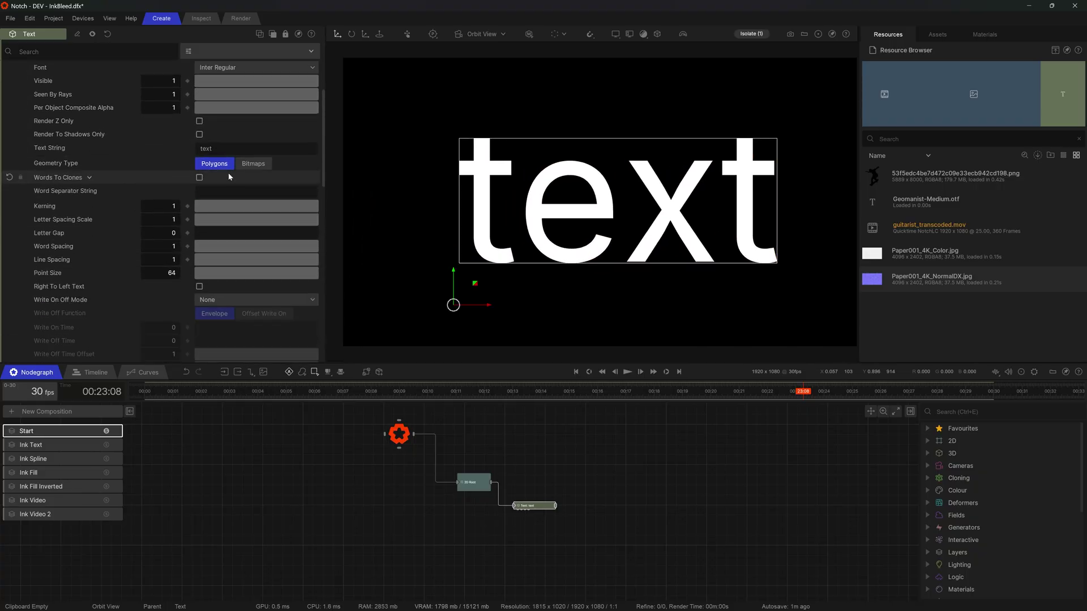
left_click_drag(222, 149, 152, 149)
type("Ink")
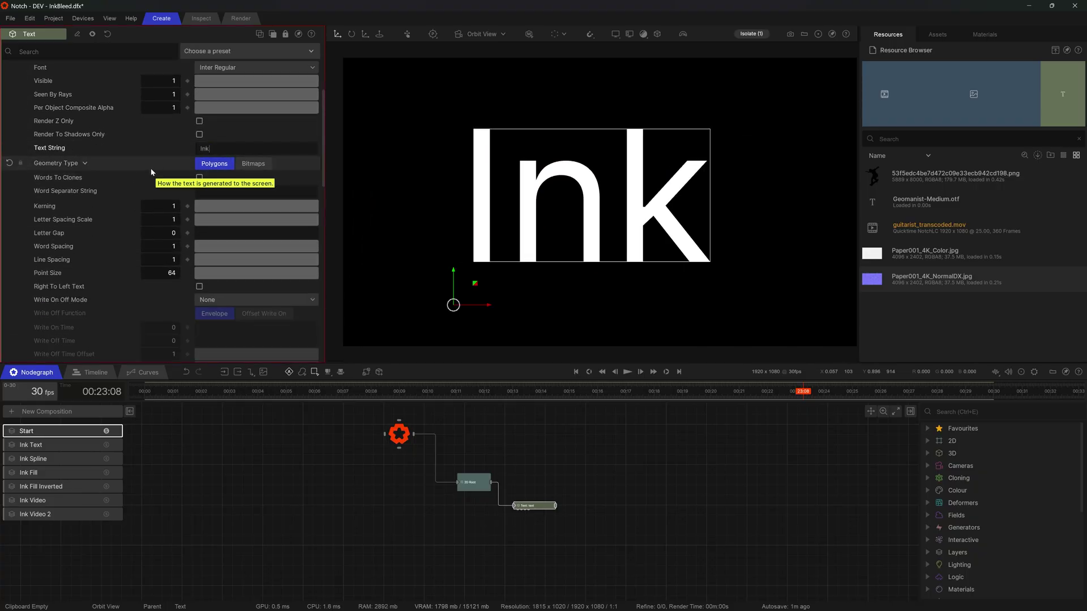
left_click(189, 150)
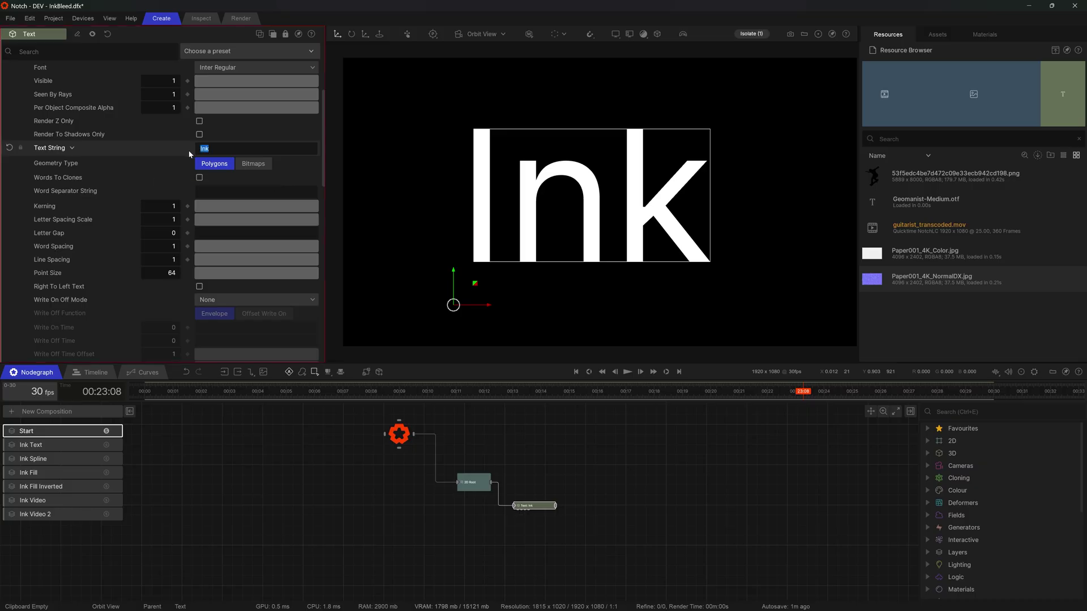
type("INK")
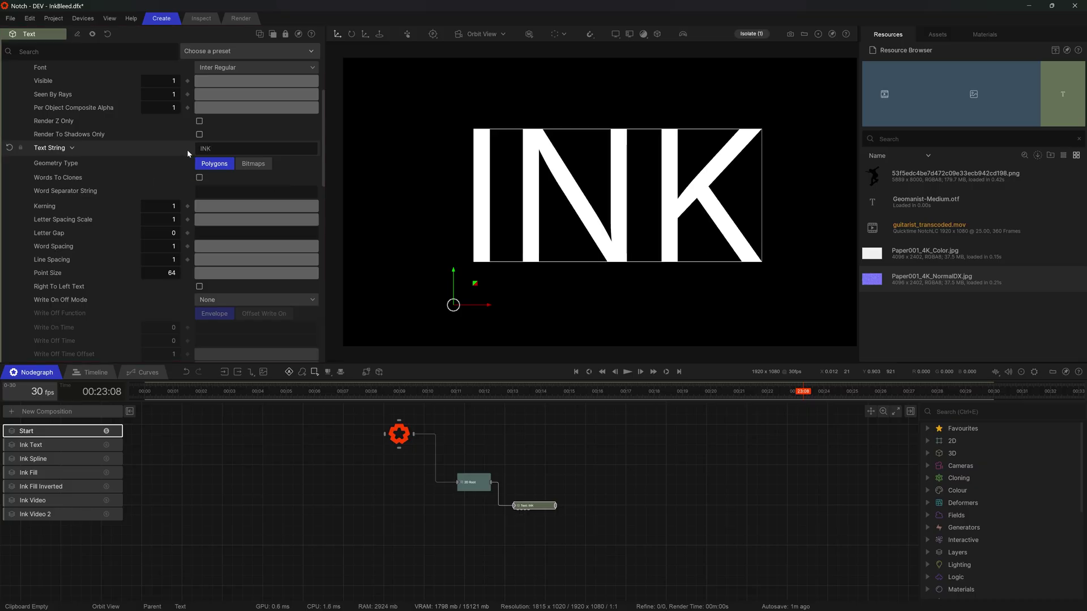
scroll(187, 150, "up", 1)
left_click(256, 93)
left_click(233, 155)
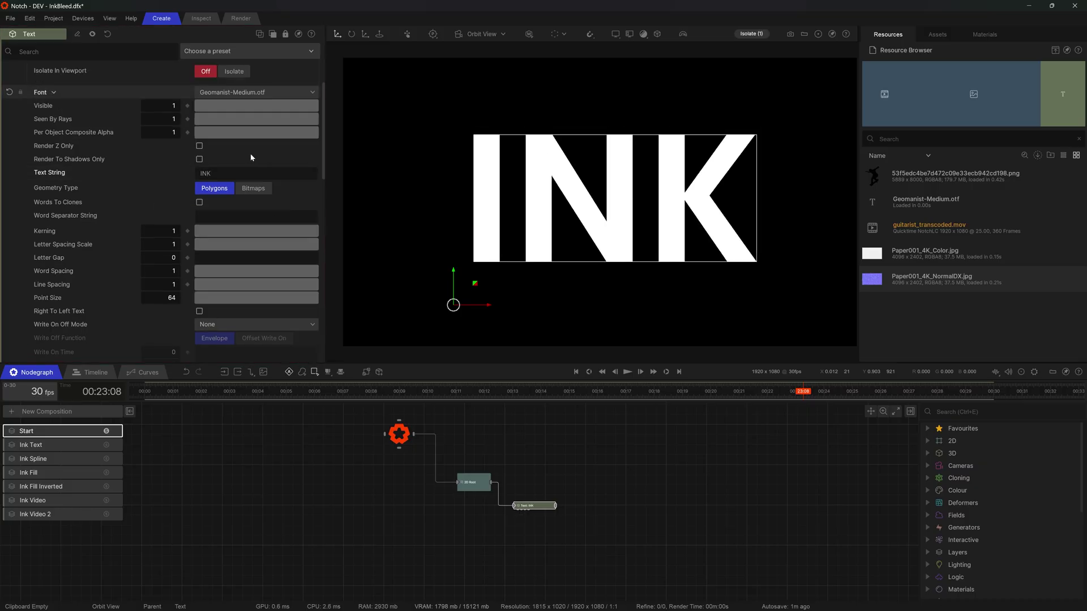
- Scale the INK text to about 0.8 in X and Y and reposition it to about 0.46, 0.20 in the frame
key("r")
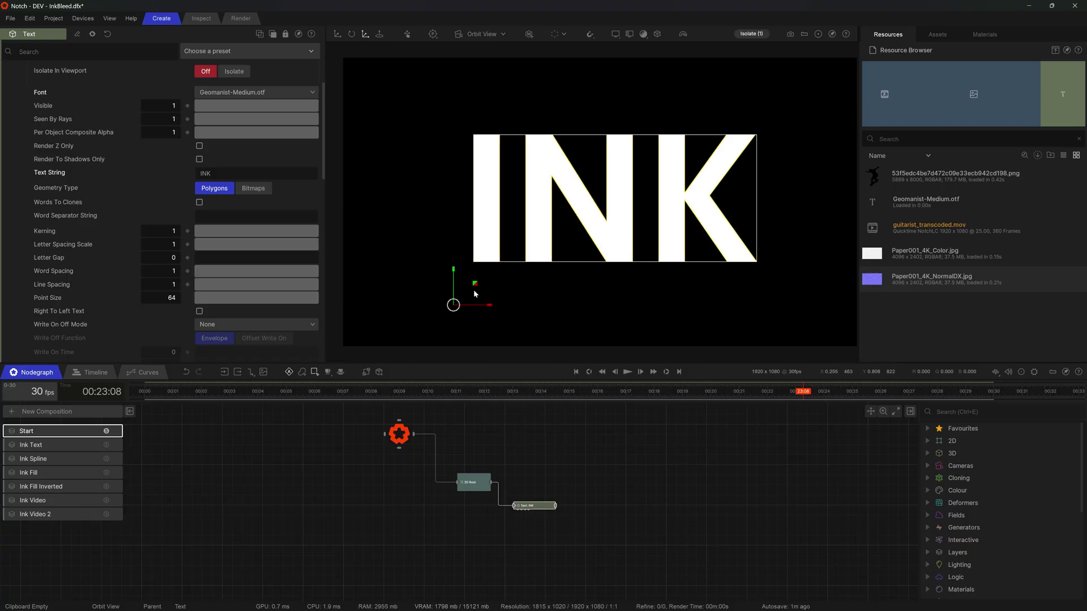
mouse_move(475, 285)
left_mouse_down()
mouse_move(442, 306)
mouse_move(497, 266)
left_mouse_up()
key("w")
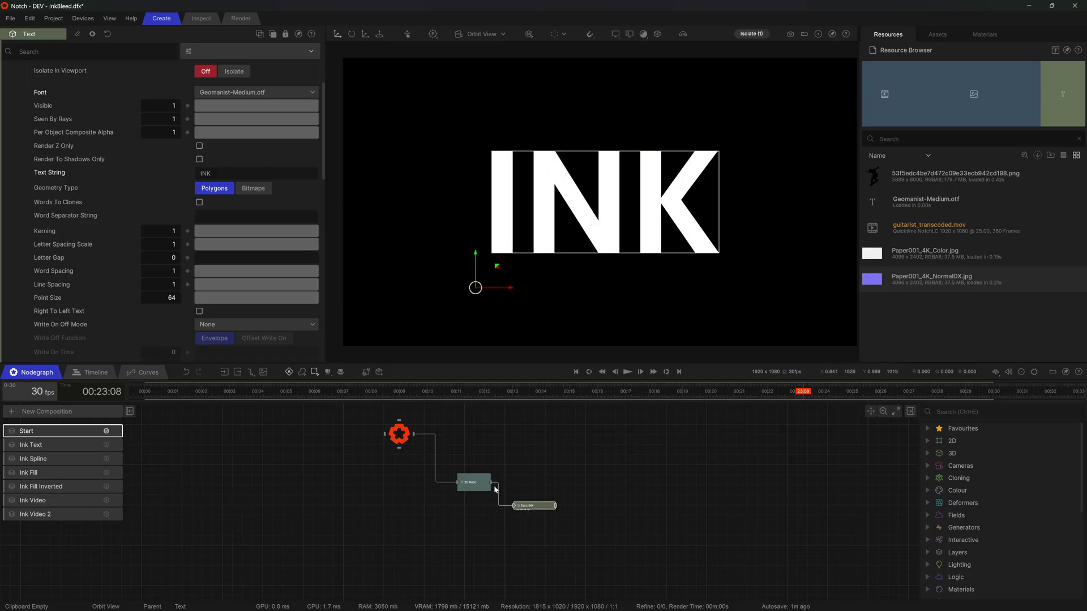
- Move the 2D Root and Text nodes together down and left in the nodegraph, below the layer's root node
left_click(593, 510)
left_click_drag(558, 545, 480, 485)
left_click_drag(478, 485, 405, 535)
middle_click_drag(495, 513, 511, 494)
left_click(512, 495)
left_click(512, 496)
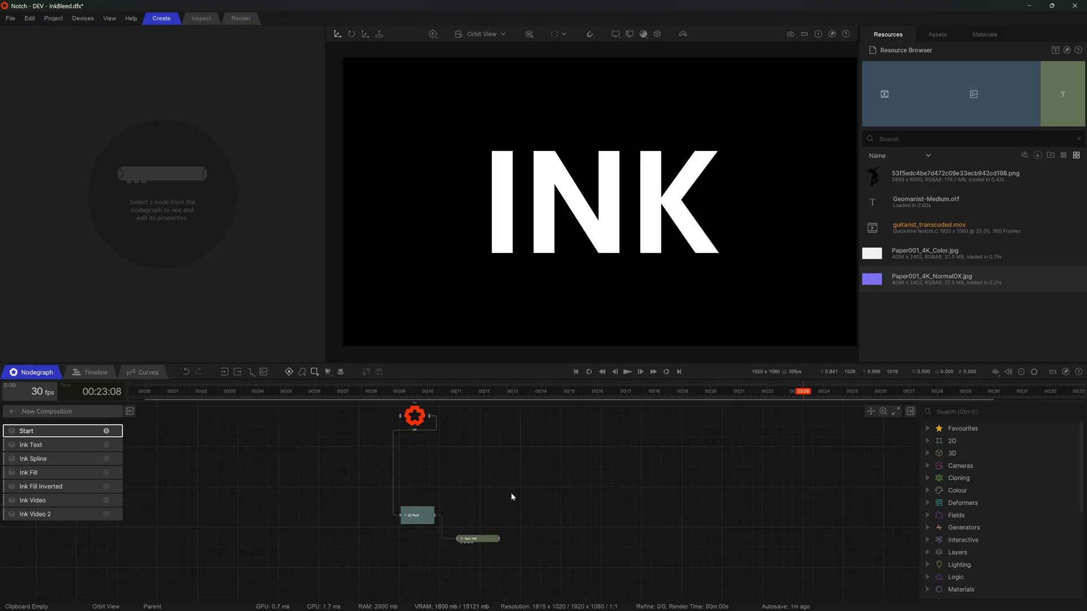
left_click_drag(511, 496, 399, 553)
left_click_drag(417, 516, 386, 516)
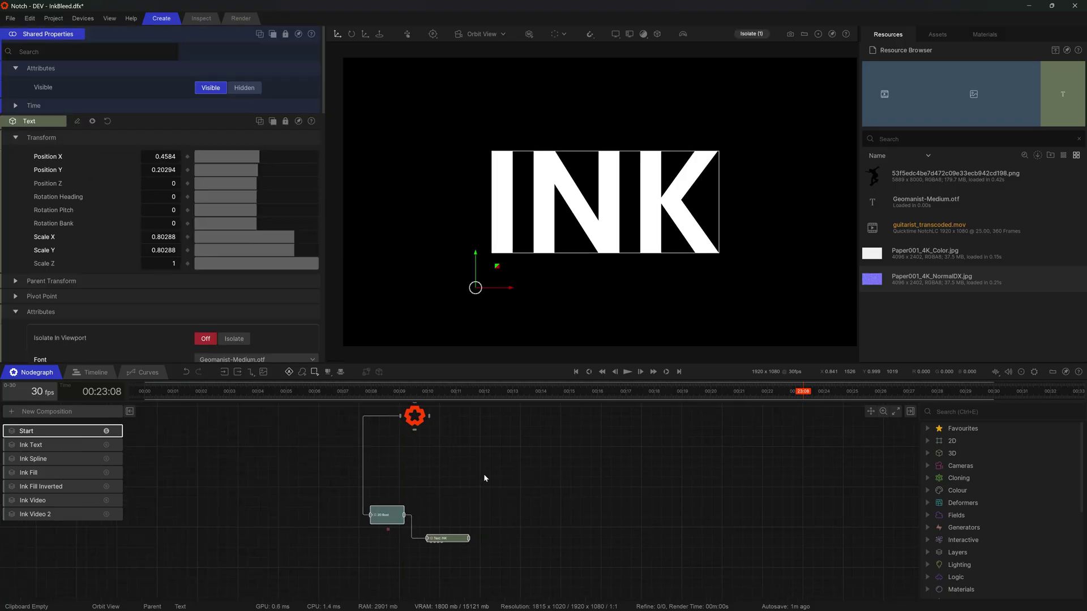
left_click(484, 479)
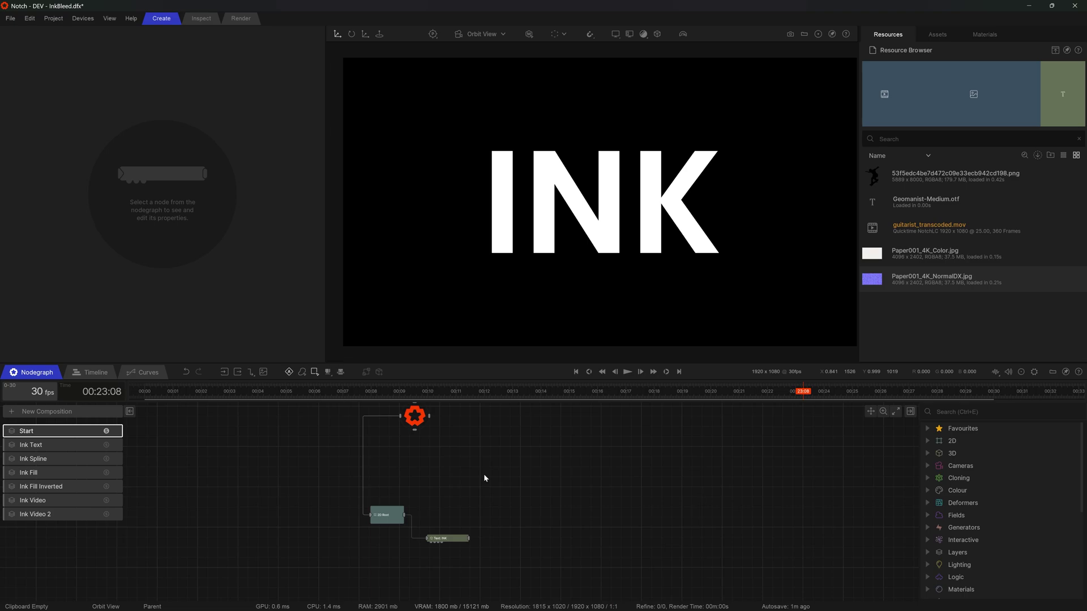
- Add a Video Null node above the Text node and connect the 2D Root's output to it
right_click(484, 478)
type("video")
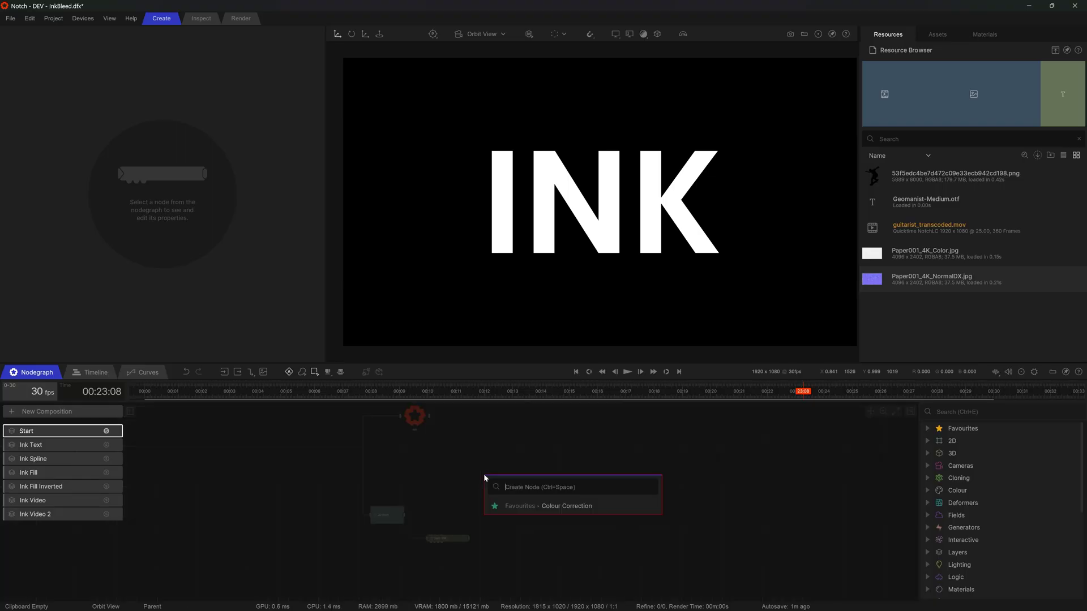
key("Down")
key("Down")
key("Down")
key("Down")
key("Down")
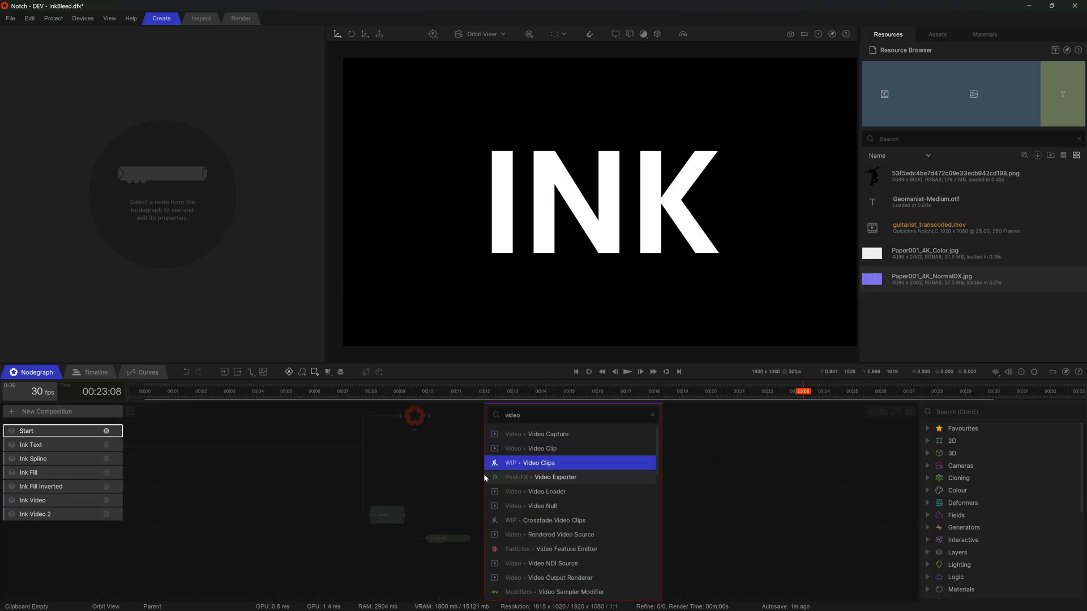
key("Return")
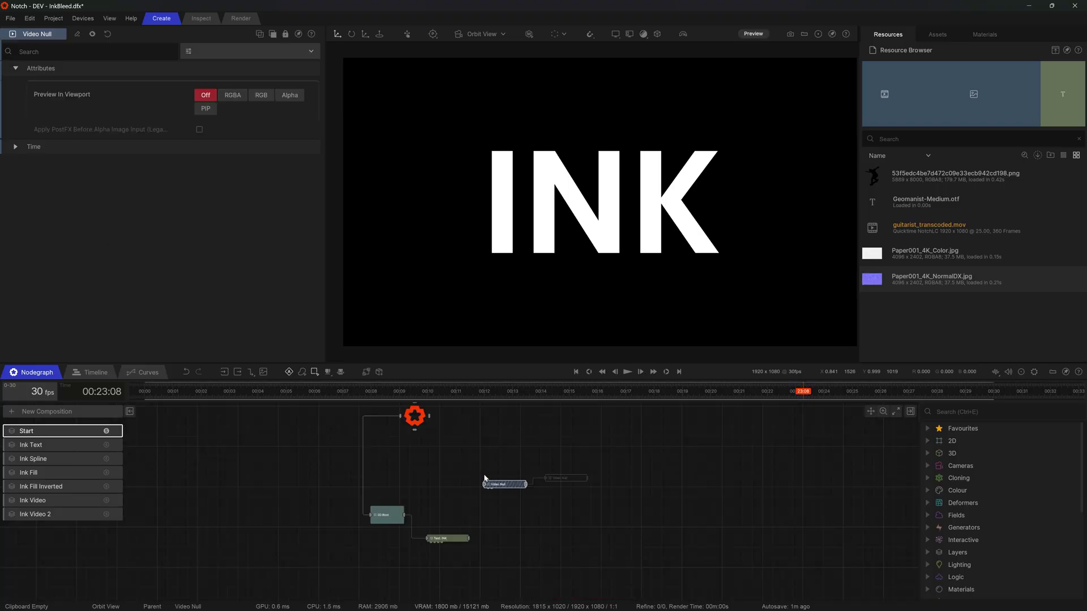
left_click(416, 513)
left_click_drag(404, 515, 479, 471)
left_click(526, 474)
- Add a Frame Feedback node beside the Video Null and connect the Video Null's output to it
right_click(521, 479)
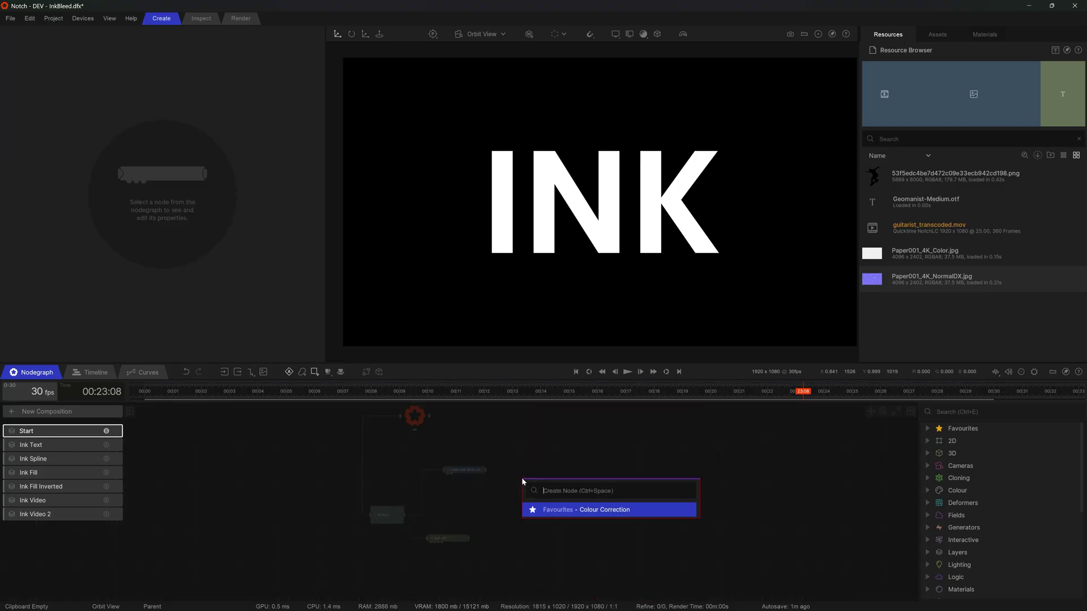
type("feedback")
key("Return")
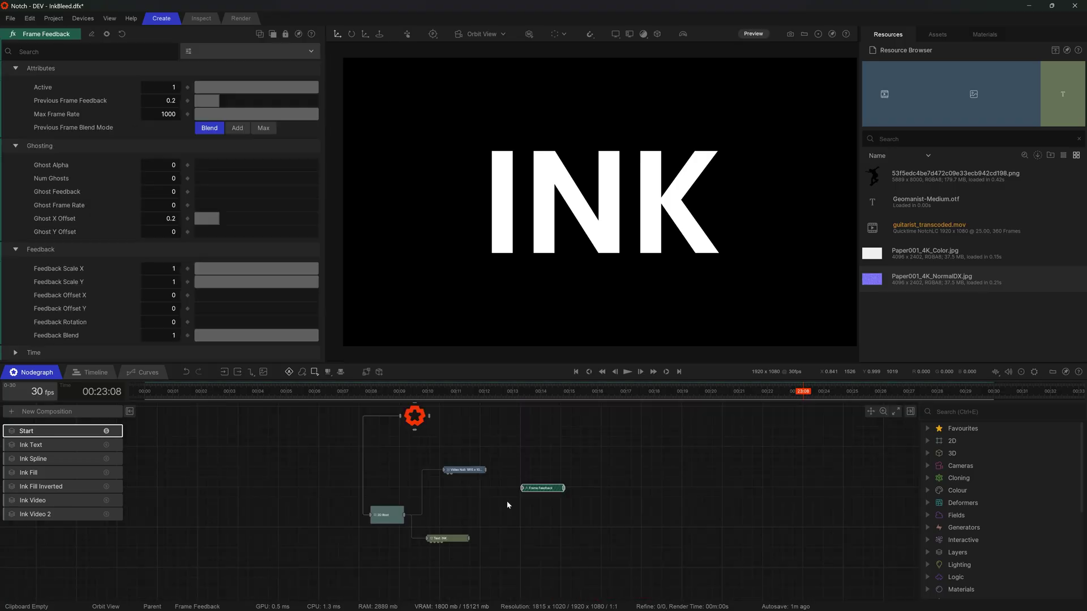
left_click_drag(485, 470, 518, 495)
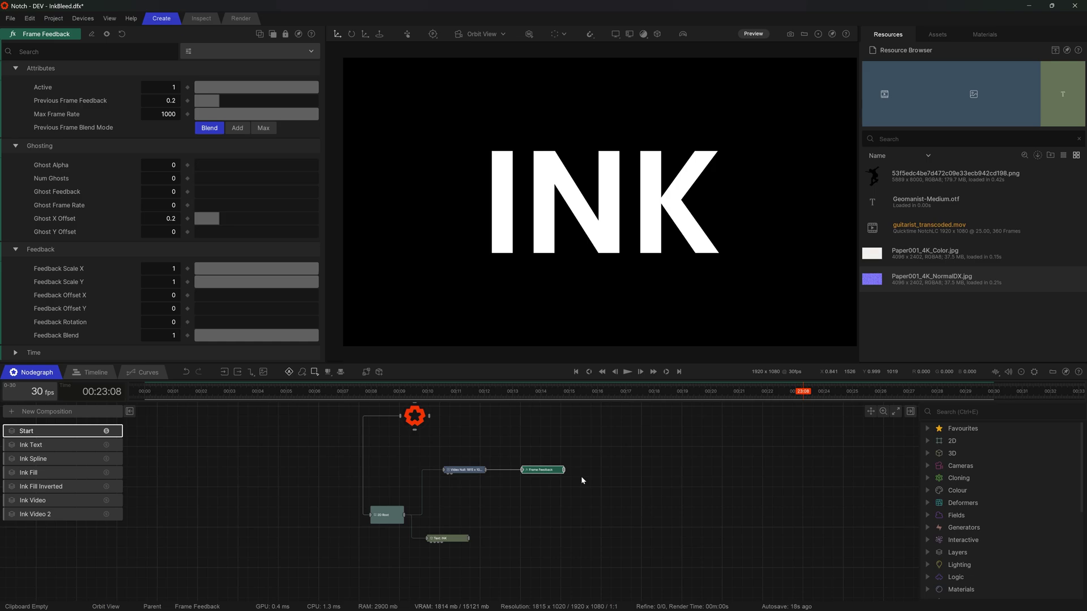
- Add a Transform Image node connected after Frame Feedback, set its Position Y to about 0.024, and resume playback
key("ctrl+space")
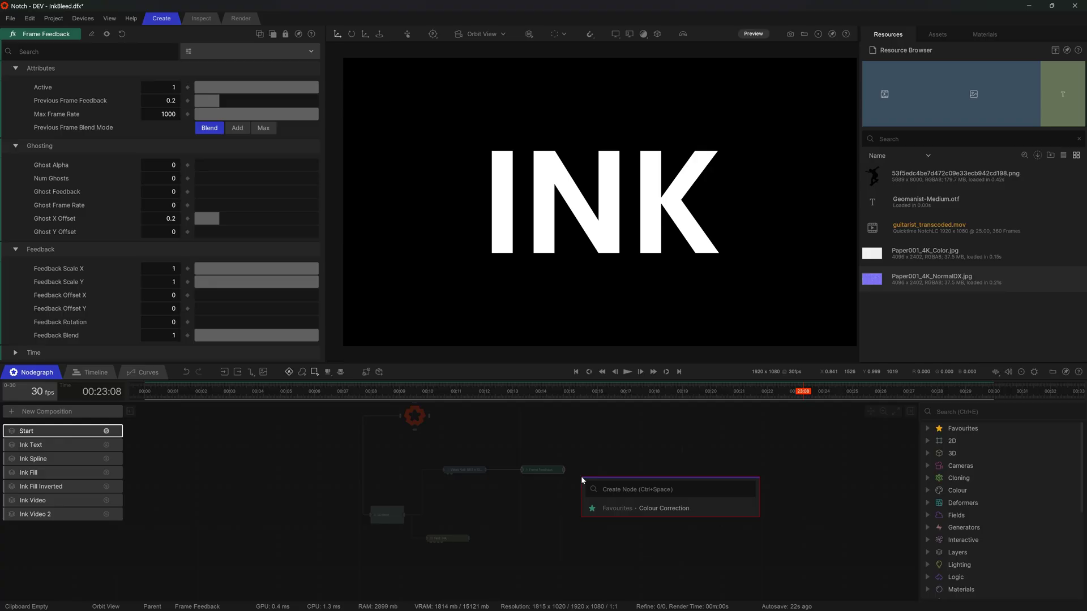
type("transgo")
key("Down")
key("Down")
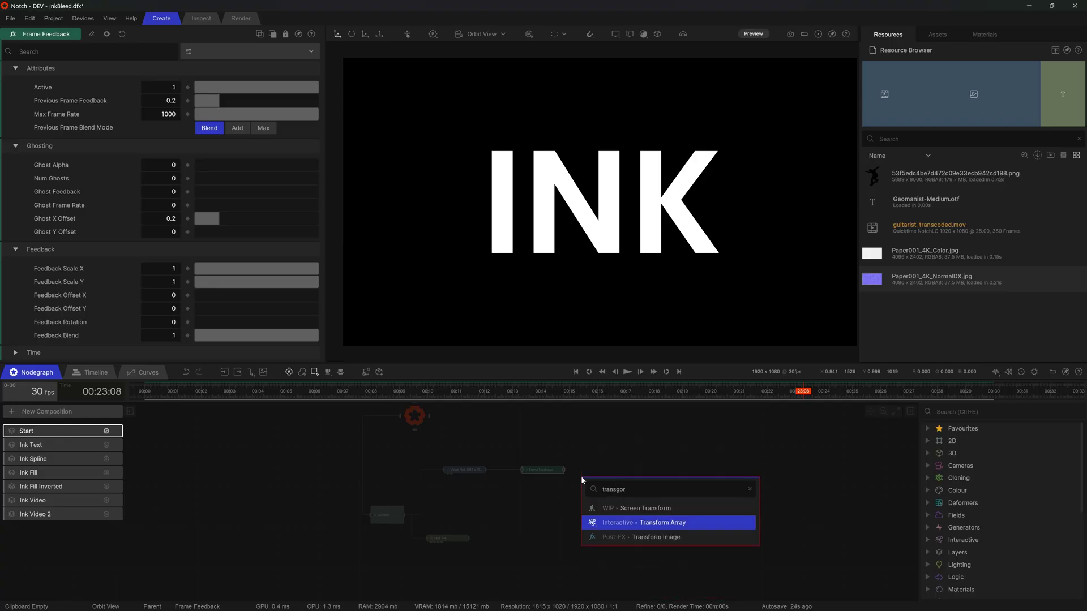
key("Return")
left_click_drag(568, 472, 624, 476)
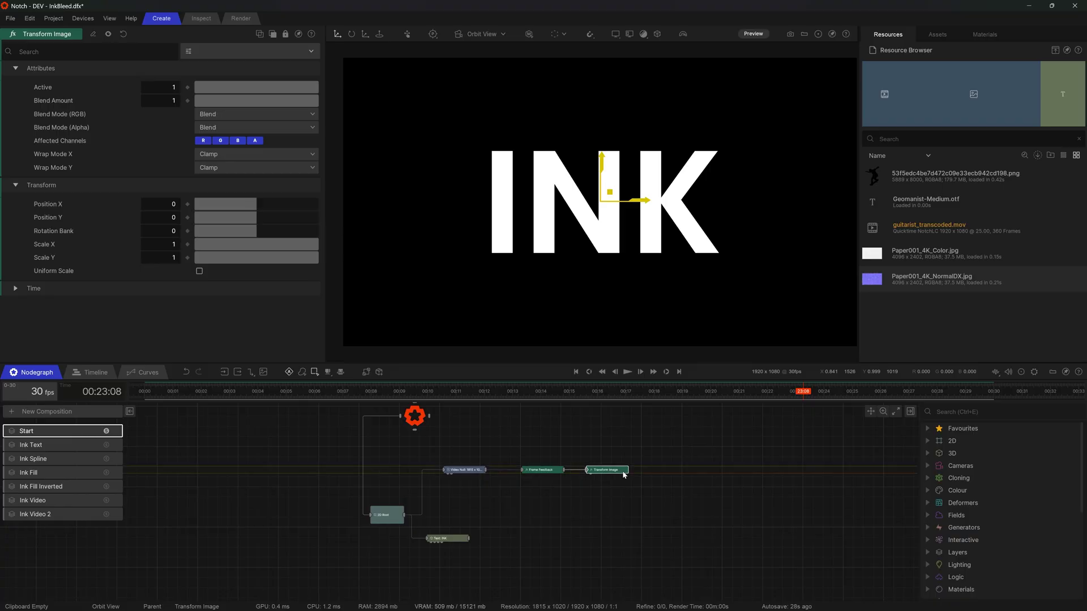
left_click_drag(256, 217, 259, 217)
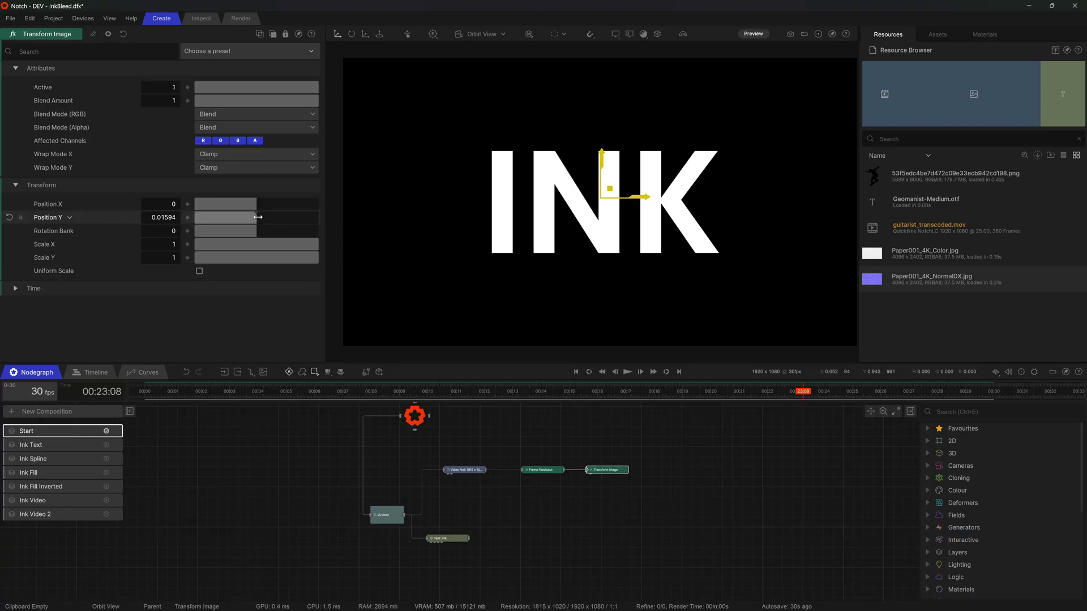
key("space")
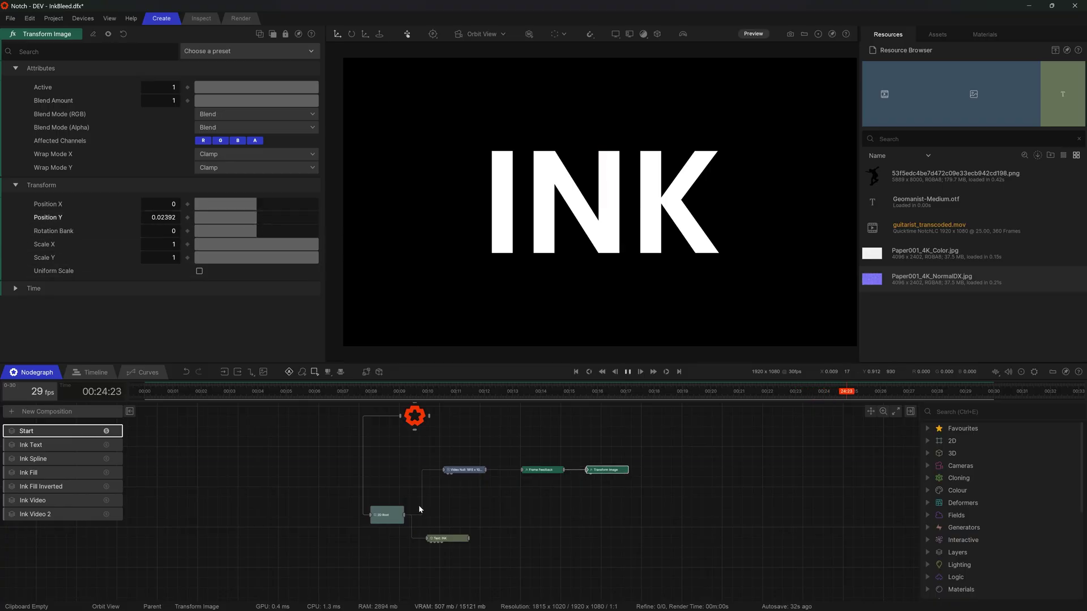
- Set the alpha of the 2D Root's background colour to 1 for an opaque black background
left_click(398, 513)
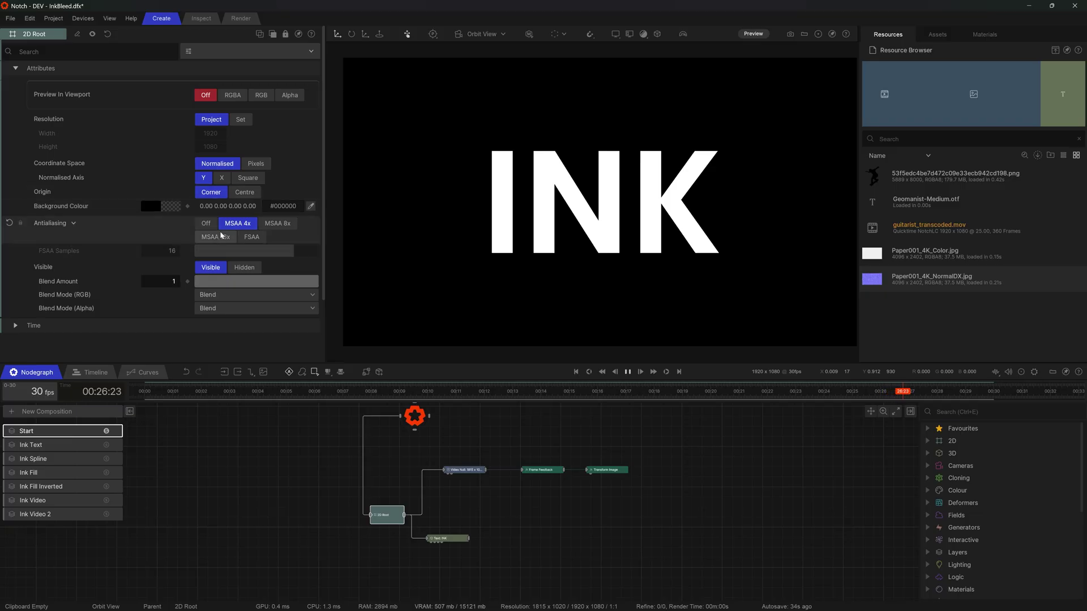
left_click(163, 204)
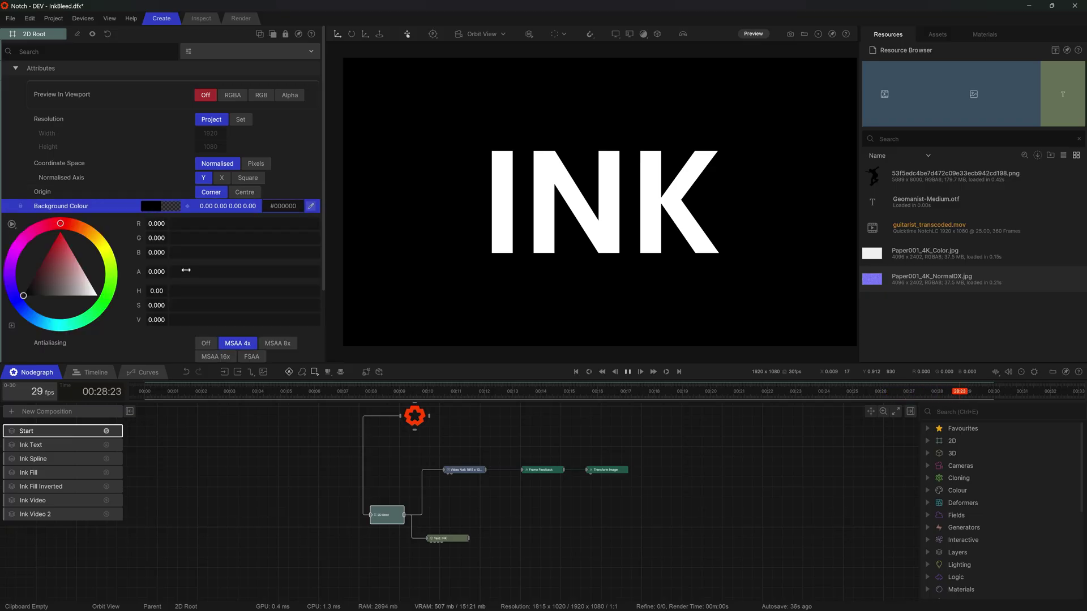
left_click_drag(186, 270, 306, 271)
left_click(164, 205)
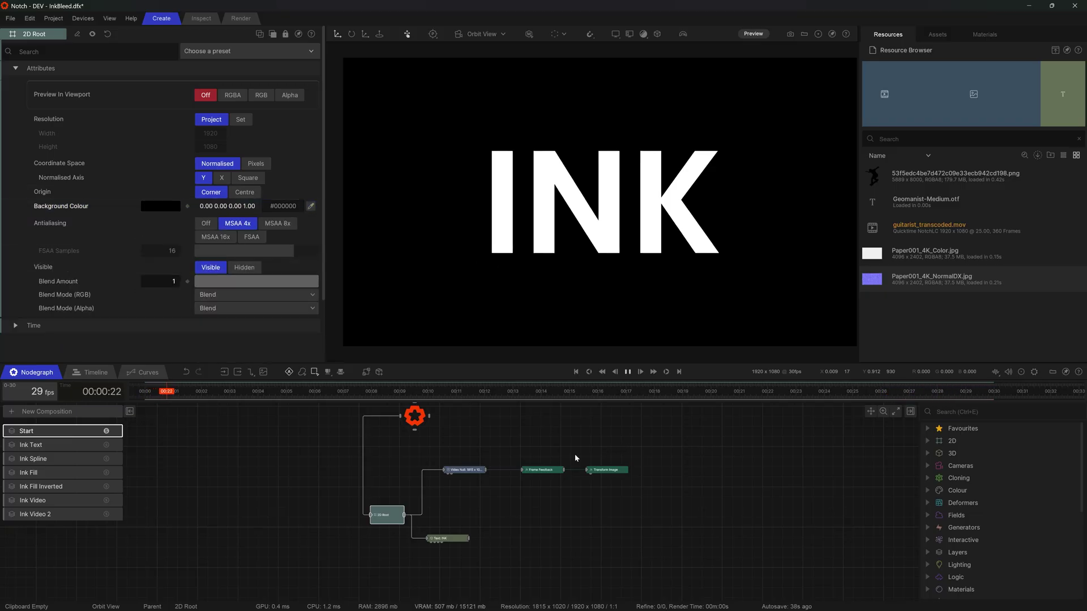
- Set the Frame Feedback node's Previous Frame Blend Mode to Max and Previous Frame Feedback to about 0.87
left_click(542, 470)
left_click(261, 127)
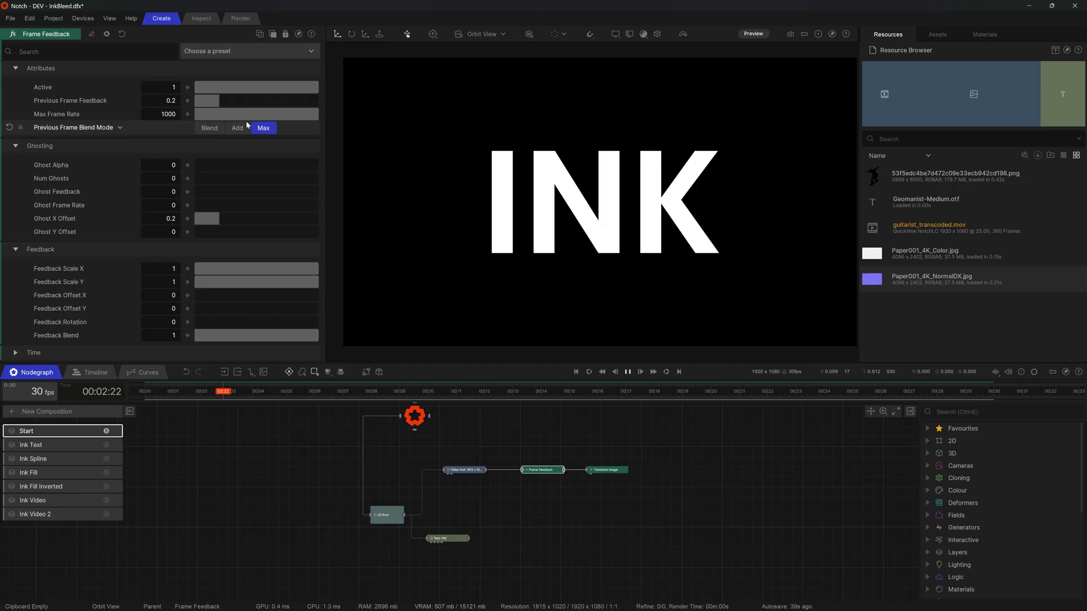
left_click_drag(220, 100, 305, 103)
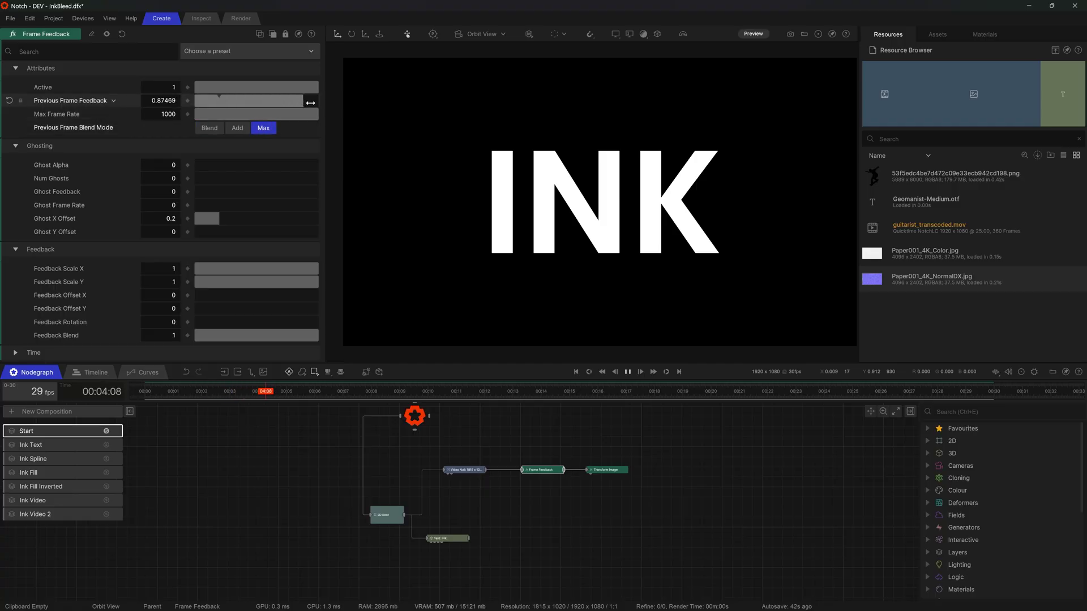
- Preview the Video Null node's RGB output in the viewport
left_click(464, 470)
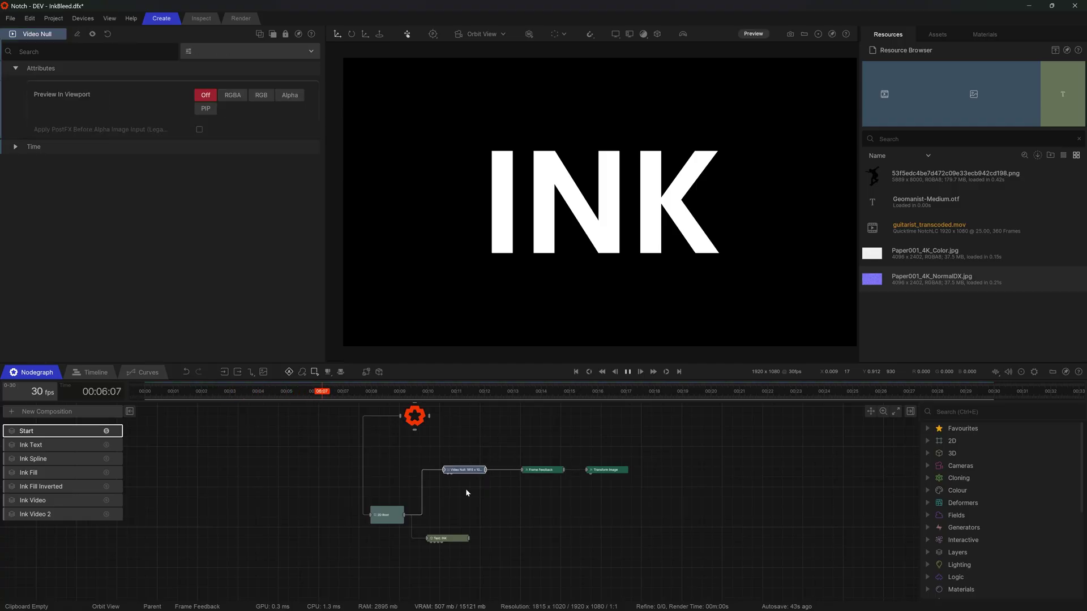
left_click(261, 95)
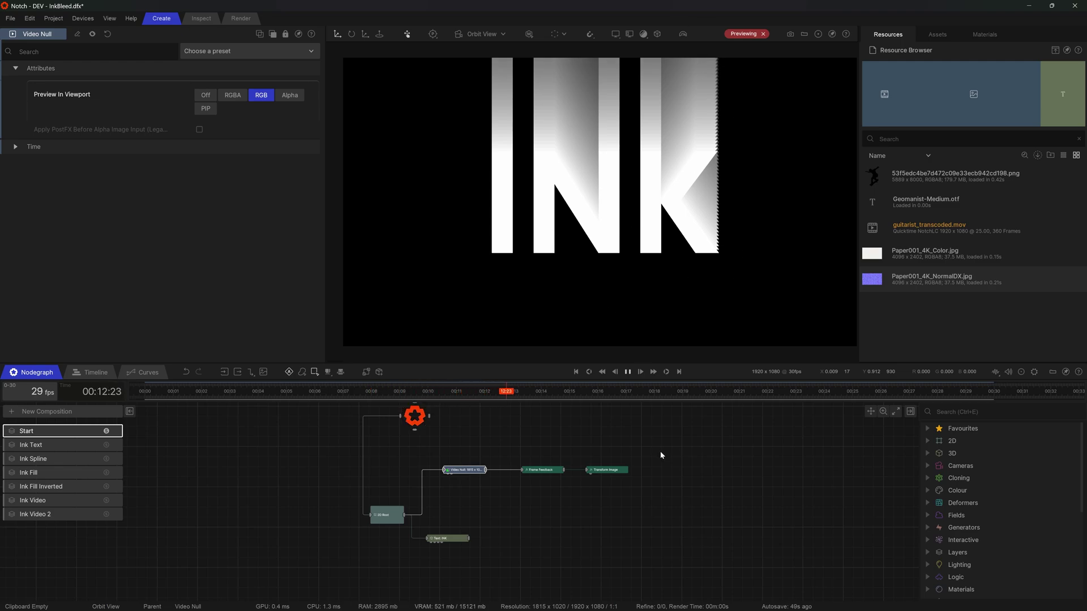
- Pause playback and set the Transform Image node's Position Y to -1
left_click(605, 470)
left_click_drag(256, 215, 255, 216)
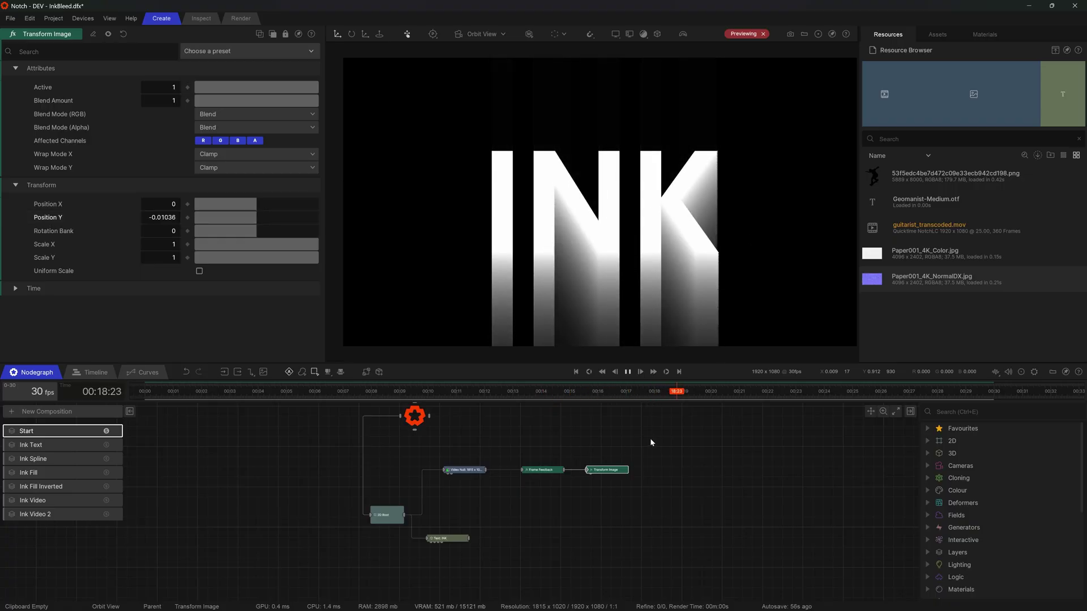
double_click(163, 217)
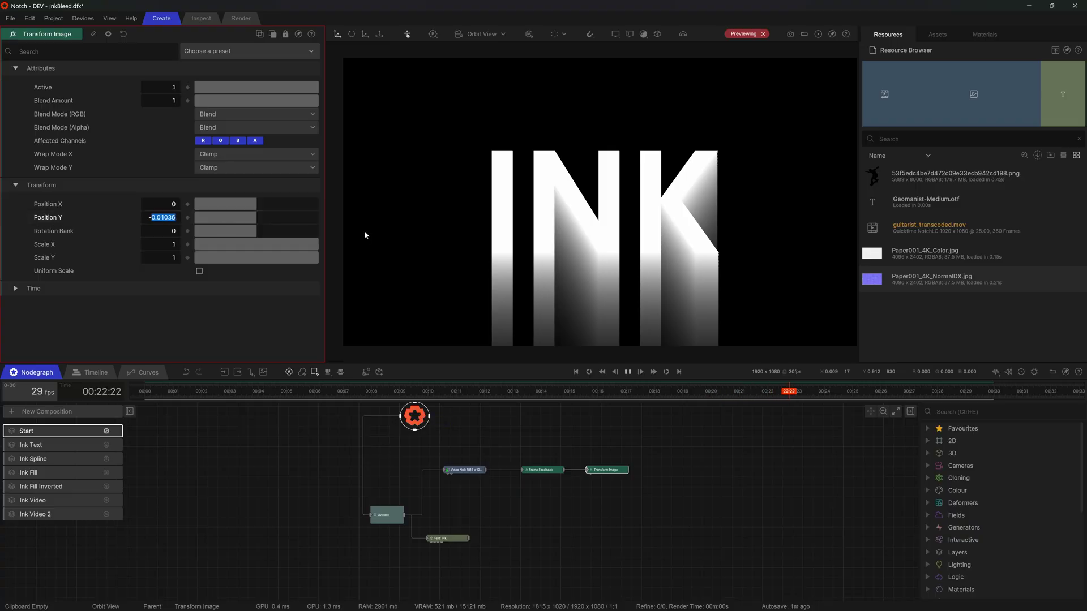
left_click(607, 447)
left_click(622, 471)
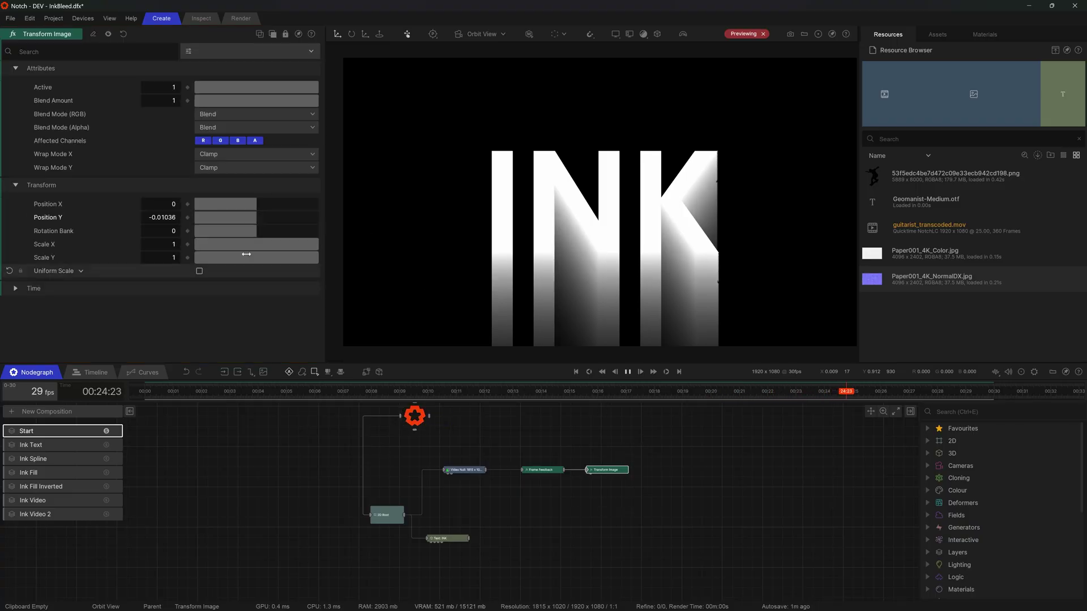
key("space")
left_click_drag(152, 217, 251, 216)
type("1")
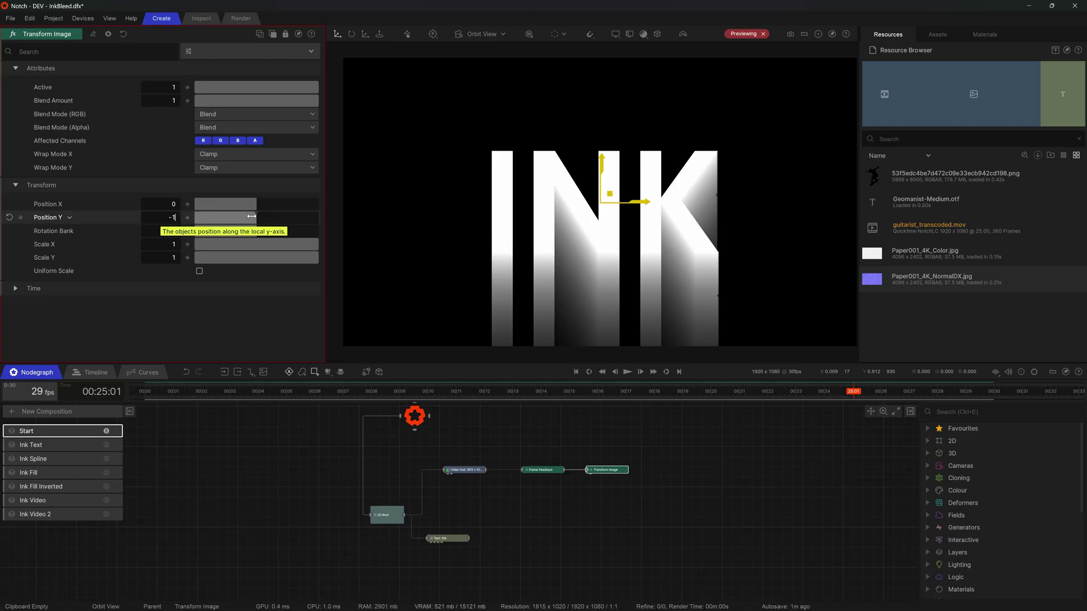
key("Return")
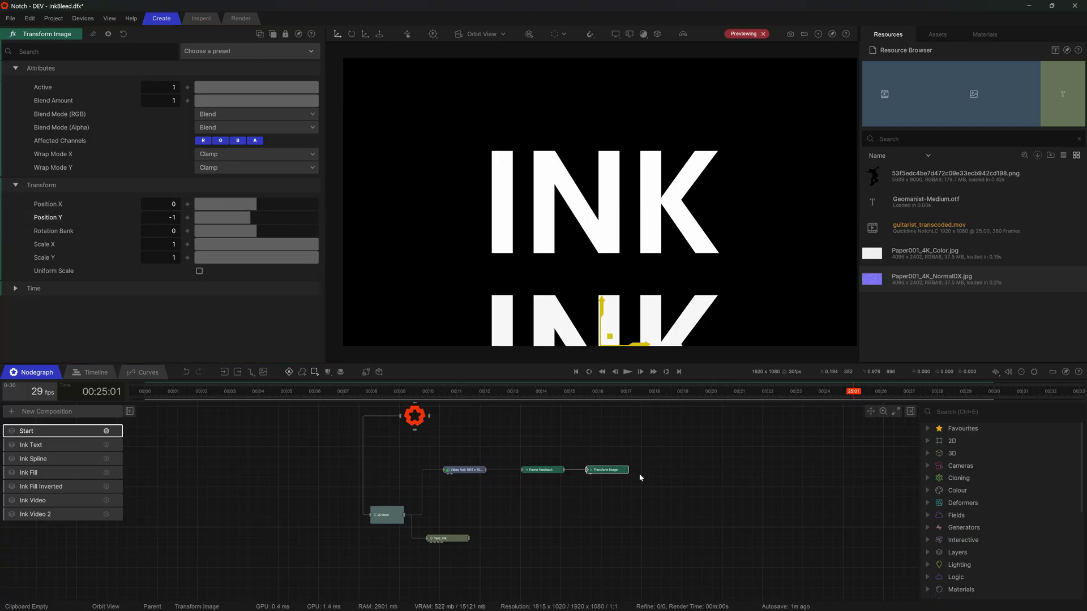
- Duplicate the Transform Image node, connect the copy to Frame Feedback, and set its Position Y to 1
key("ctrl+c")
key("ctrl+v")
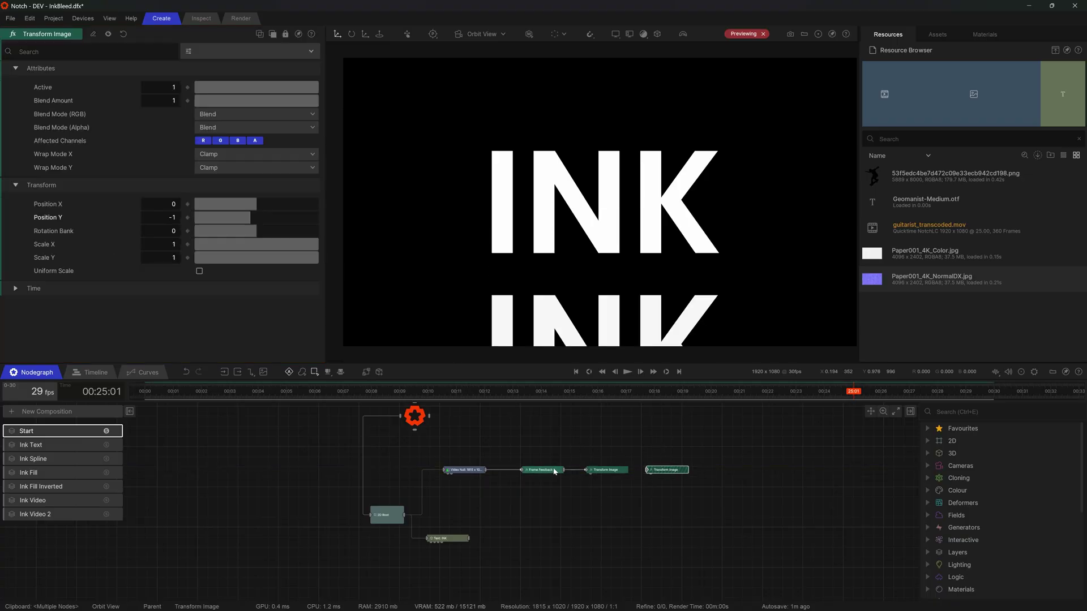
left_click_drag(563, 469, 647, 470)
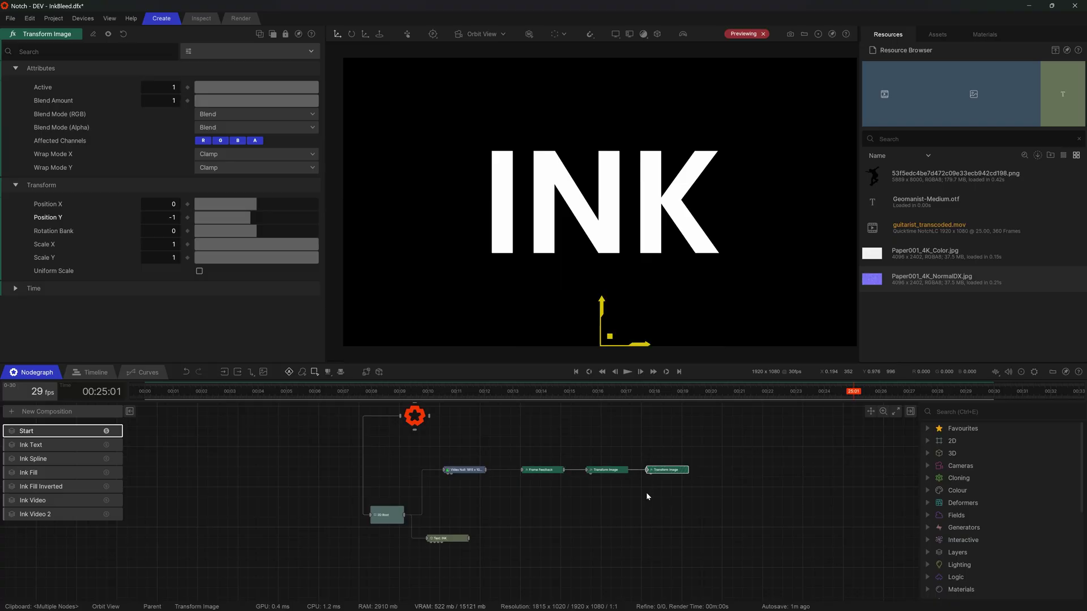
left_click_drag(171, 218, 237, 222)
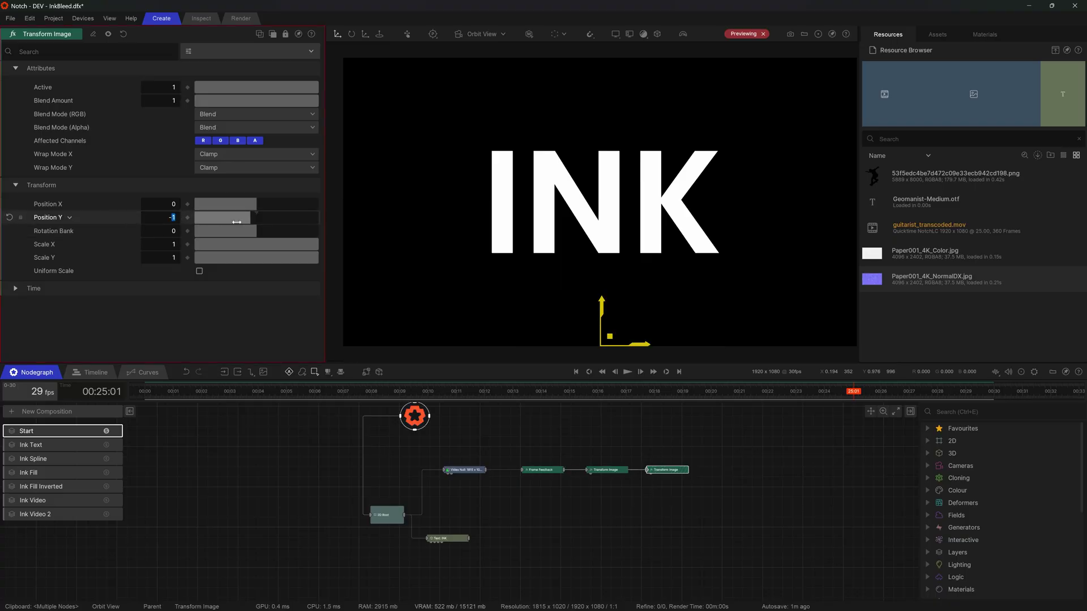
type("1")
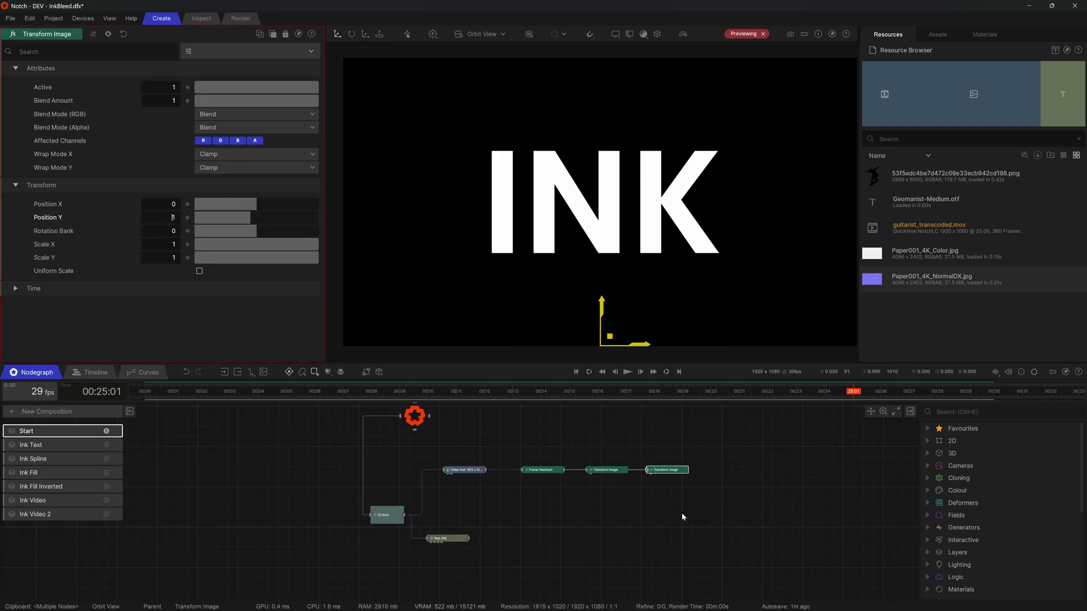
key("Return")
- Duplicate both Transform Image nodes and place the copies above the originals, connected to Frame Feedback
left_click_drag(690, 493, 613, 489)
left_click_drag(611, 475, 666, 493)
key("ctrl+c")
key("ctrl+v")
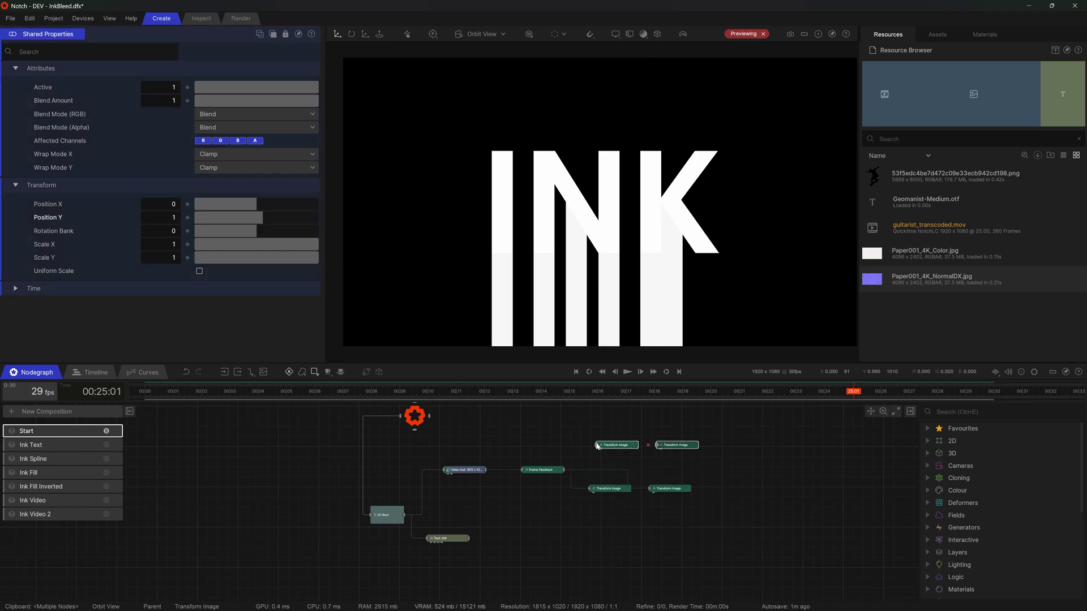
left_click_drag(629, 445, 589, 458)
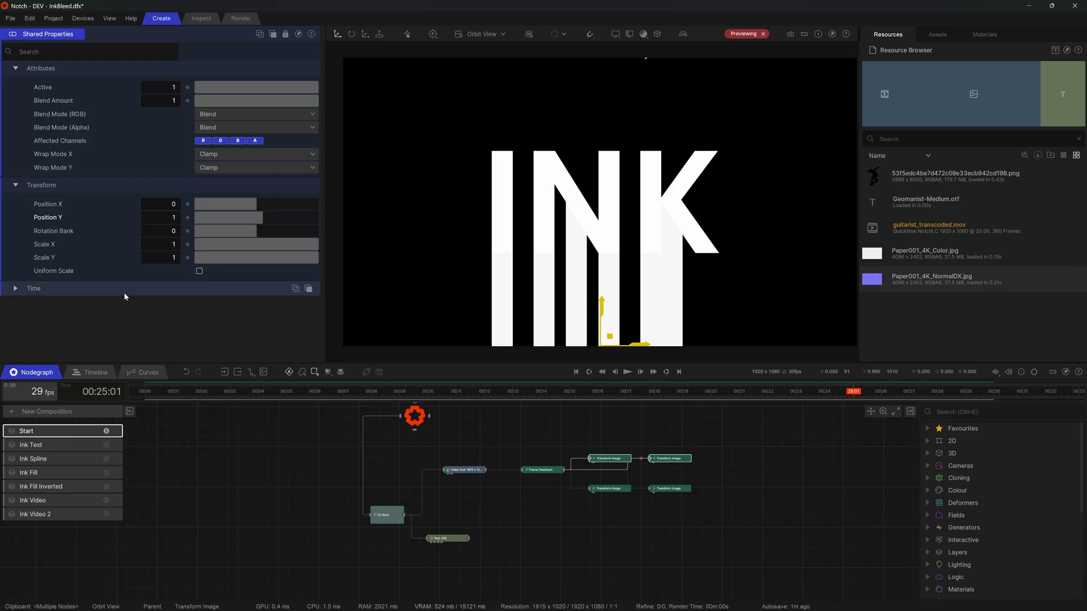
- Set the upper Transform Image nodes' Position Y to 0, with Position X at -1 for the first and 1 for the second
left_click(164, 217)
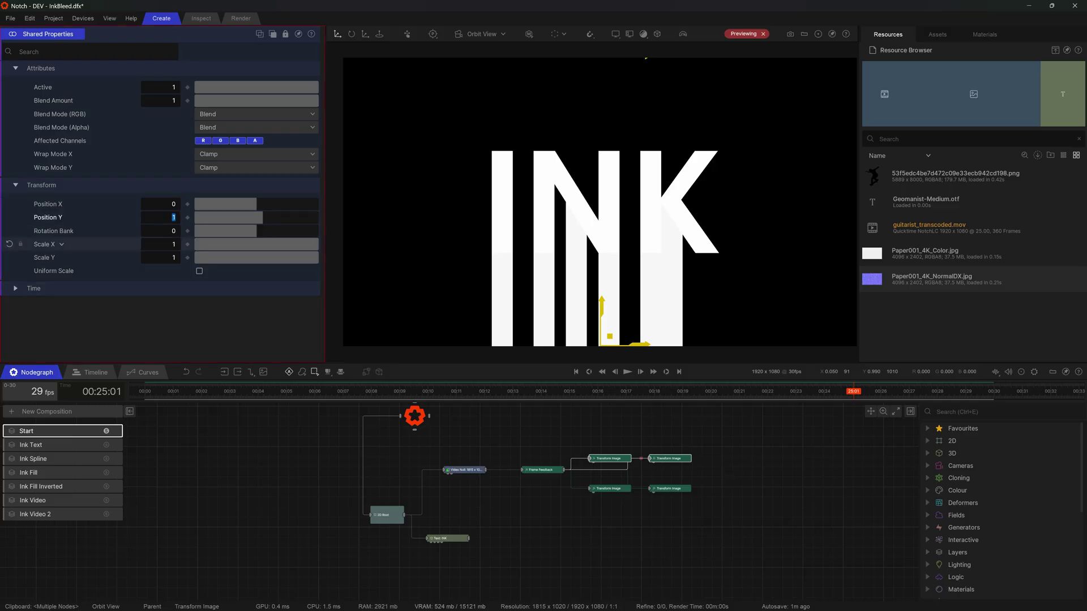
type("0")
left_click(164, 204)
type("1")
left_click_drag(598, 435, 603, 459)
left_click(164, 204)
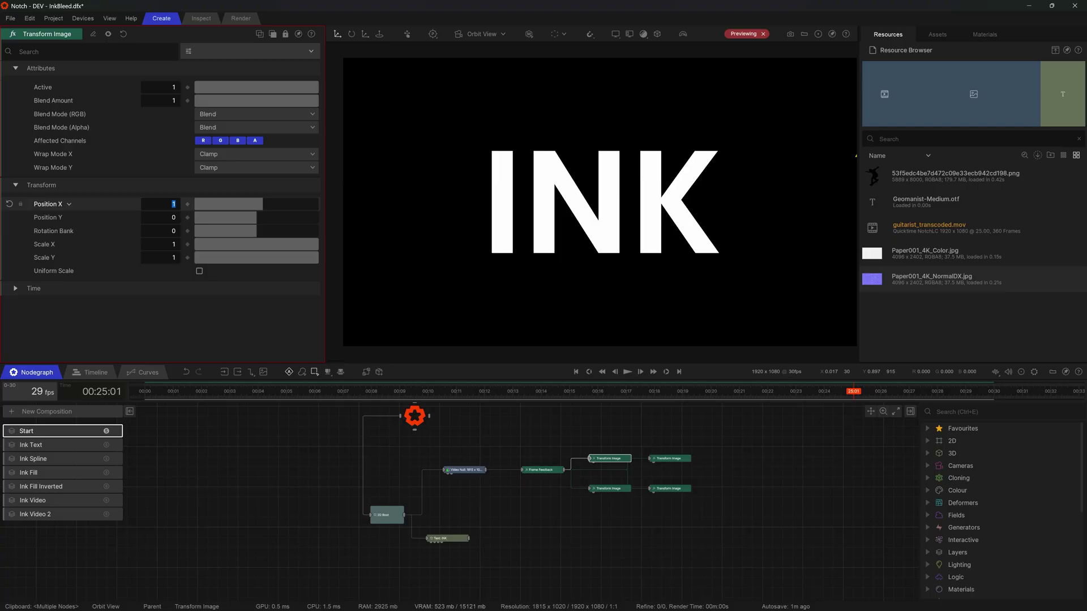
type("-1")
key("Return")
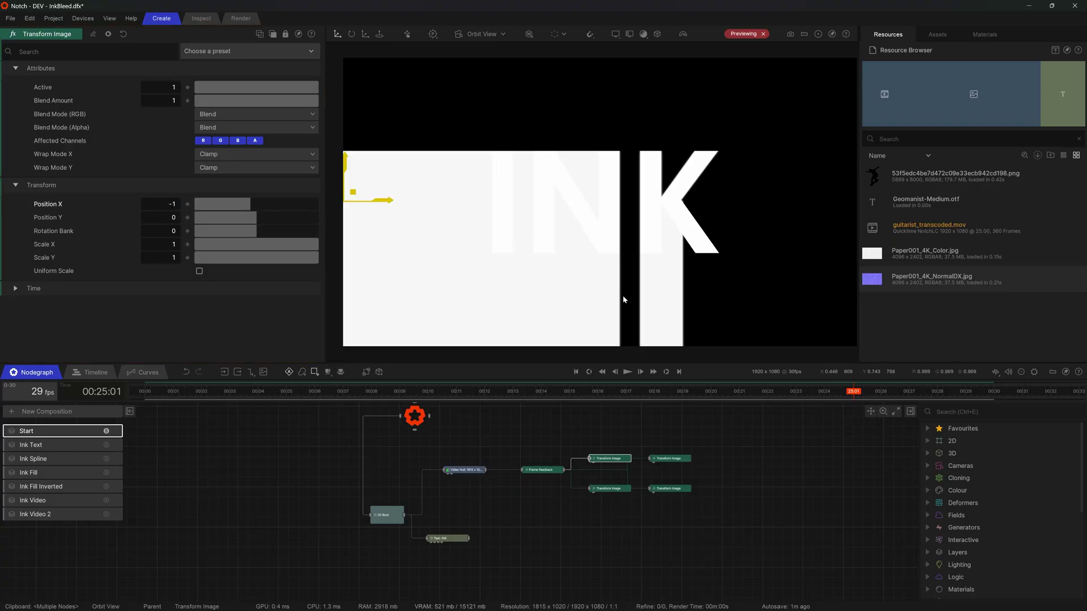
- Set Blend Mode (RGB) to Max on the two upper Transform Image nodes
left_click(745, 440)
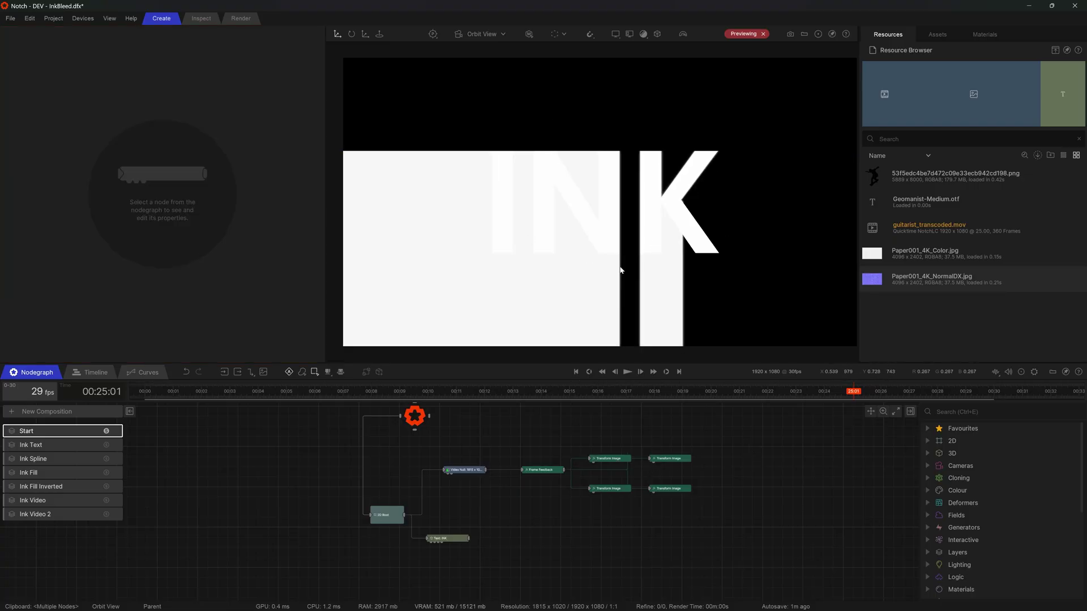
left_click_drag(612, 441, 662, 463)
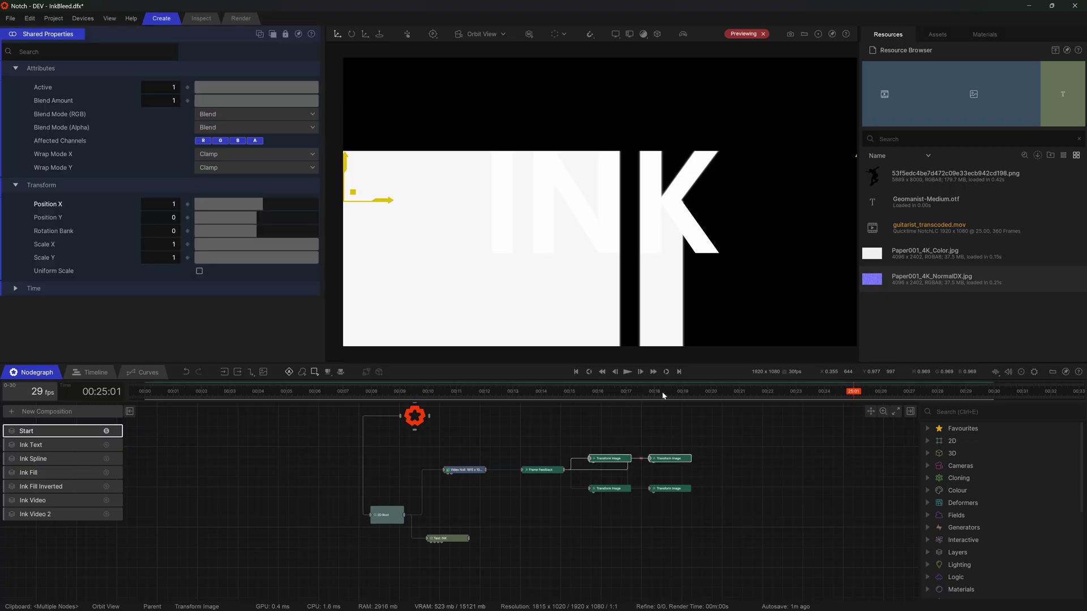
left_click(212, 115)
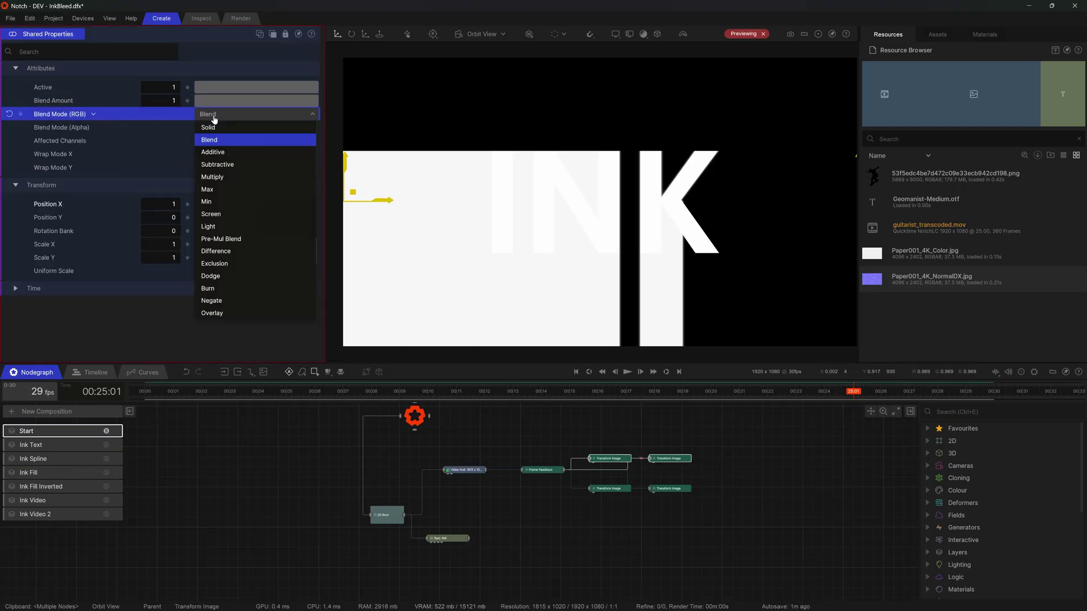
left_click(241, 199)
- Add a Value node and link it to Position X and Position Y of all four Transform Image nodes
left_click(558, 533)
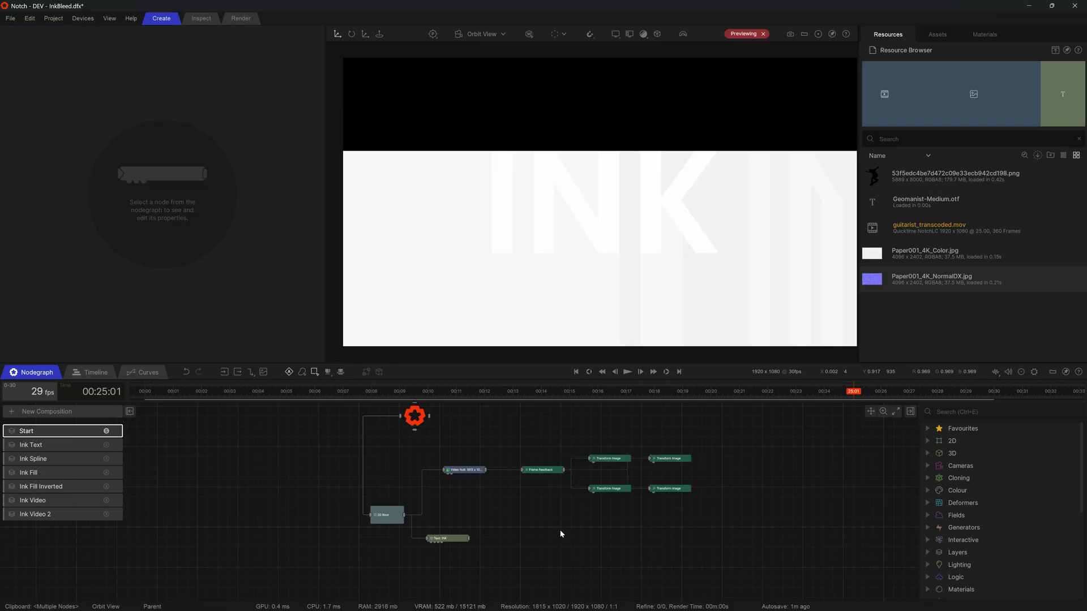
right_click(561, 534)
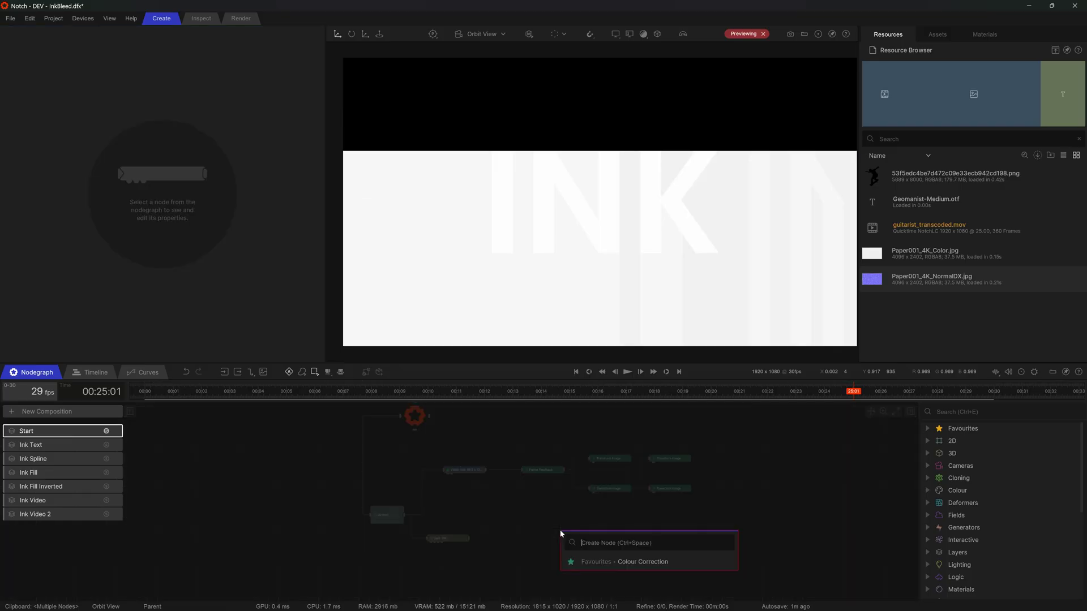
type("value")
key("Return")
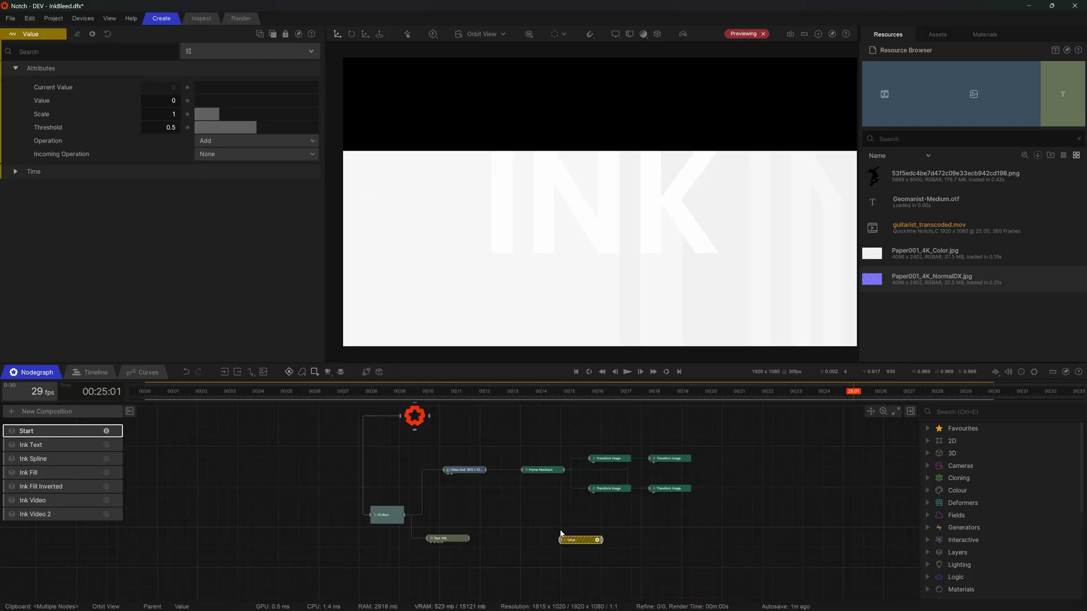
left_click_drag(578, 538, 709, 416)
left_click_drag(548, 515, 127, 219)
left_click_drag(548, 515, 91, 205)
- Set the Value node's Operation to Multiply and, with playback running, its Value to about 0.00655
left_click(523, 515)
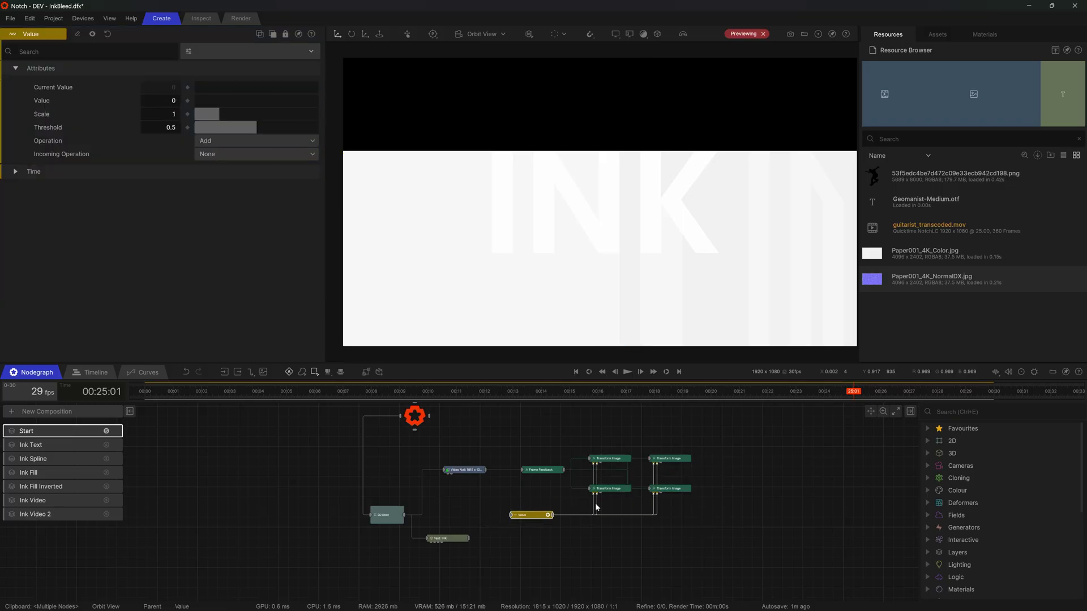
left_click(224, 147)
left_click(227, 177)
key("space")
left_click(810, 529)
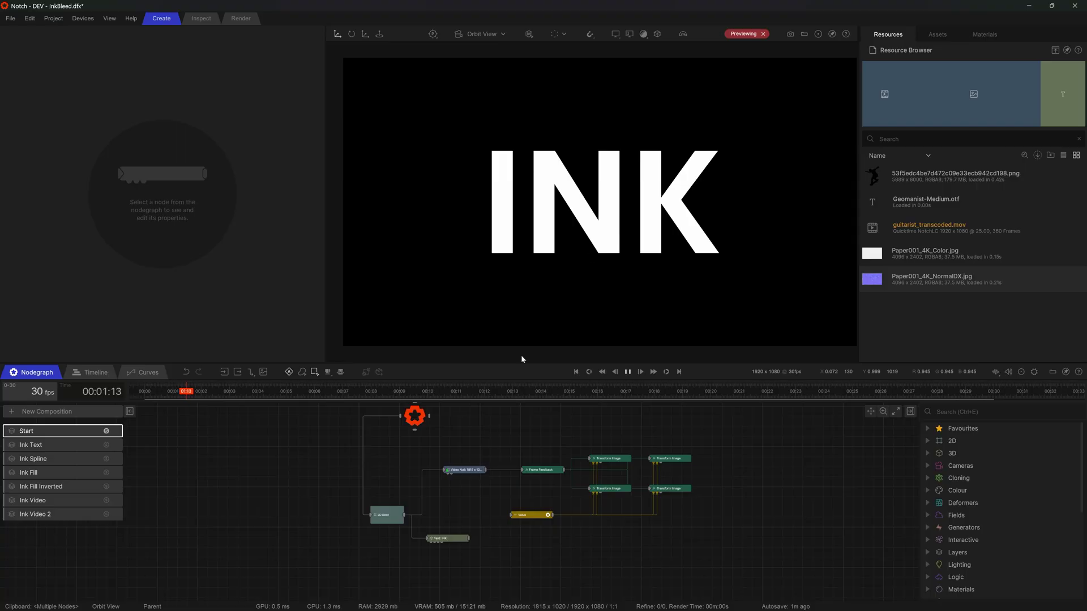
left_click(532, 517)
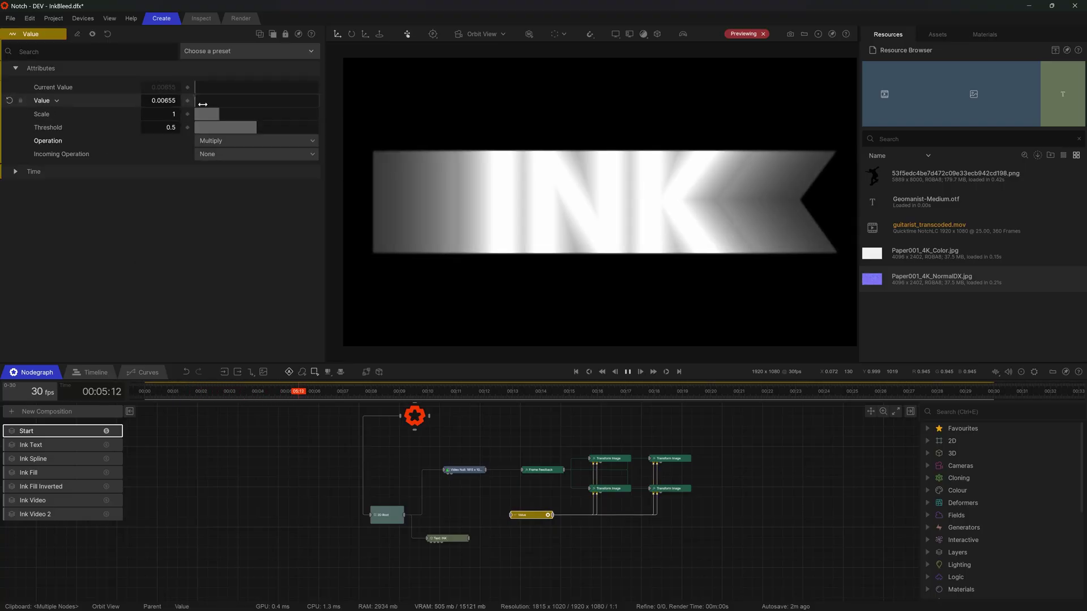
- Set the Value node's Scale to 0.01 and its Value to about 0.48
left_click(669, 459)
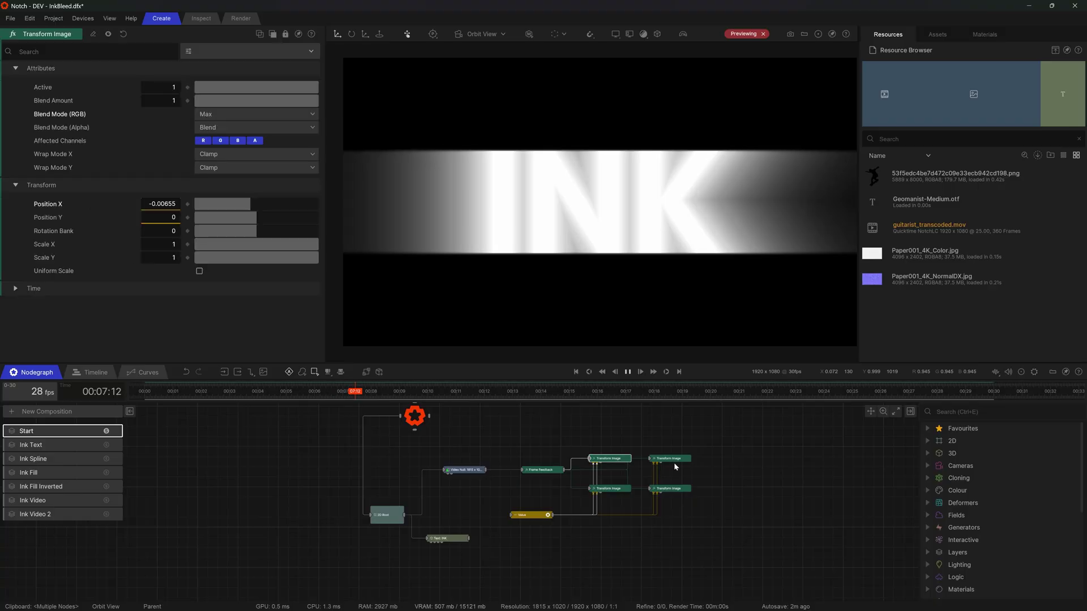
left_click(676, 490)
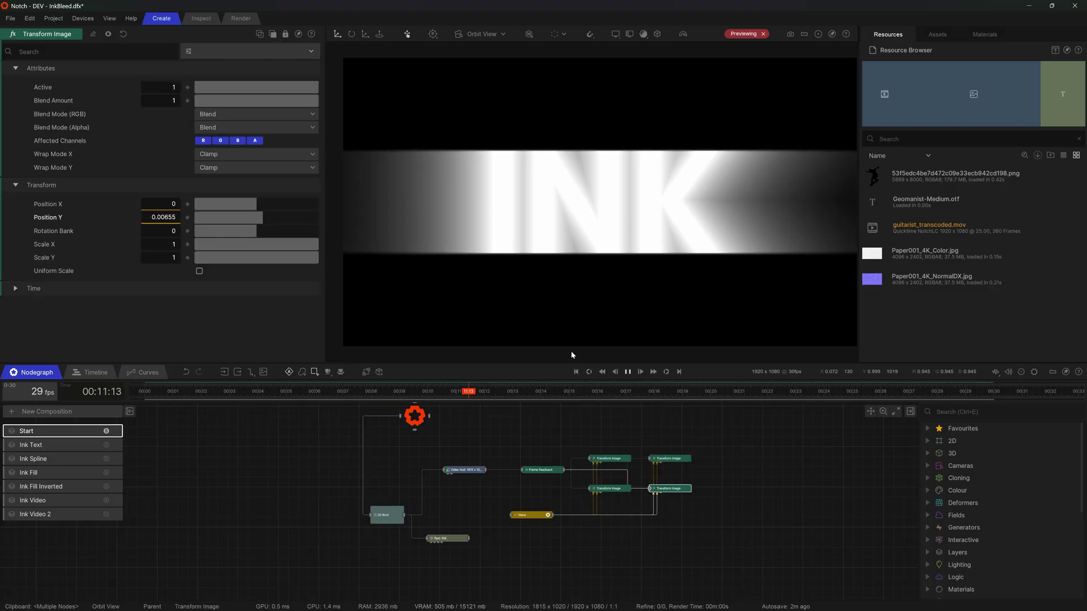
left_click(538, 515)
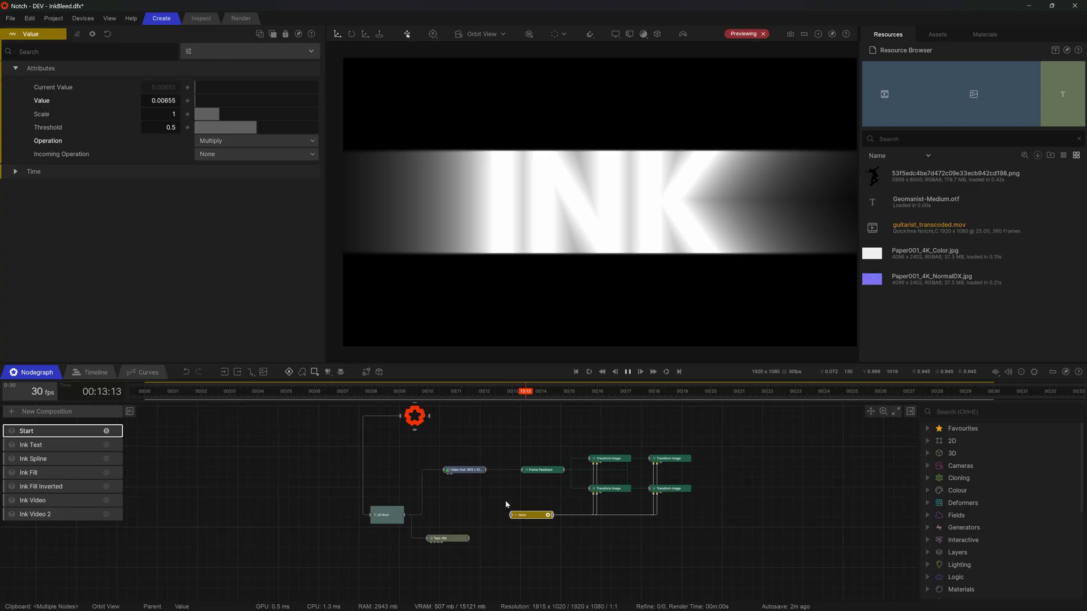
left_click(165, 116)
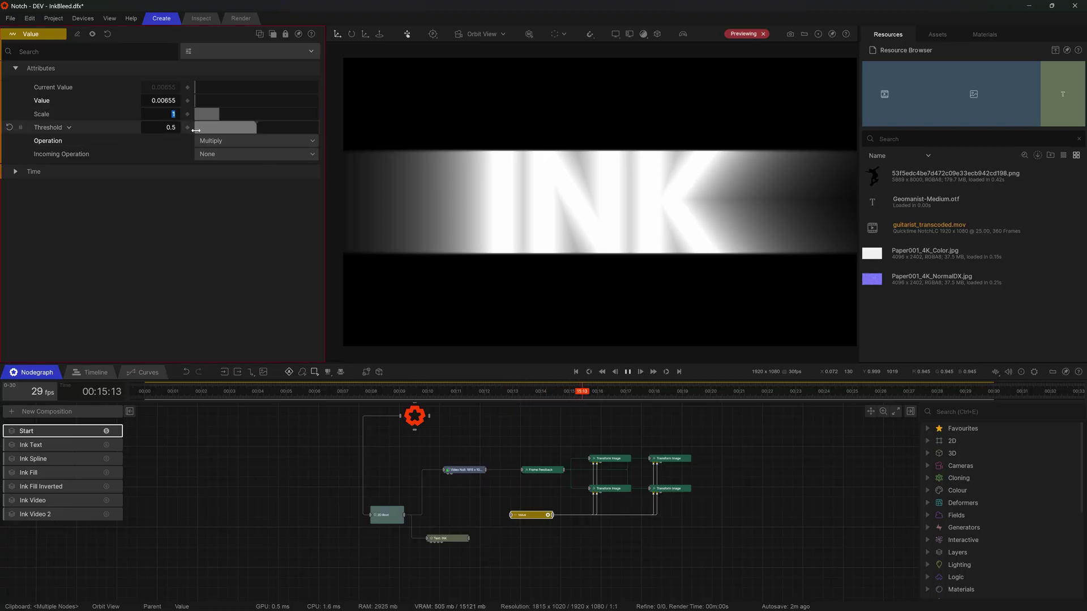
type("0.0")
type("1")
key("Return")
left_click_drag(198, 100, 245, 111)
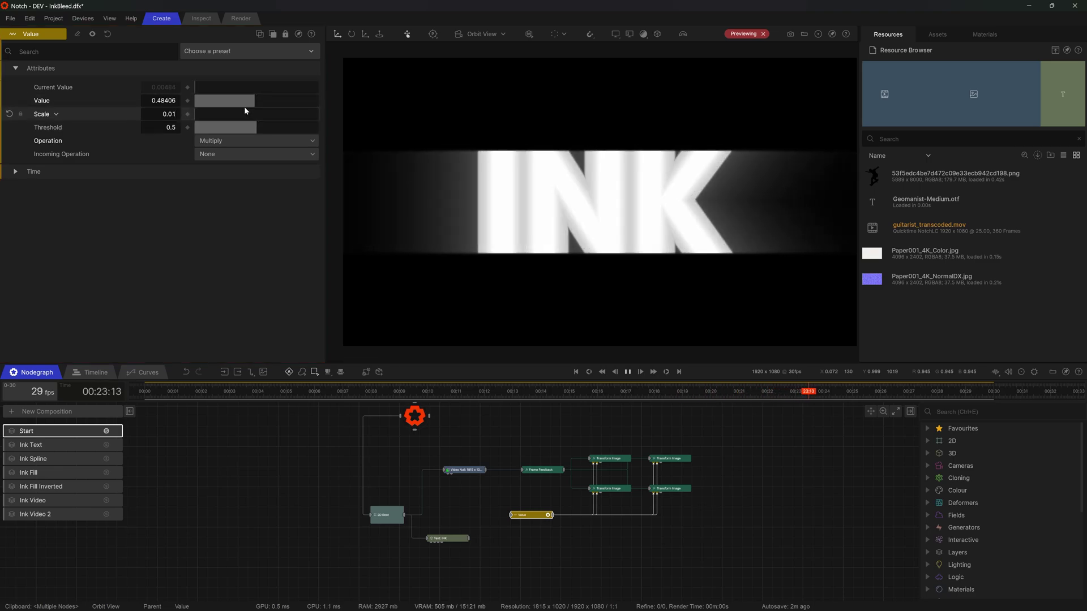
- Set Blend Mode (RGB) to Max on the two lower Transform Image nodes
left_click_drag(693, 435, 679, 468)
left_click_drag(629, 437, 619, 467)
left_click(616, 488)
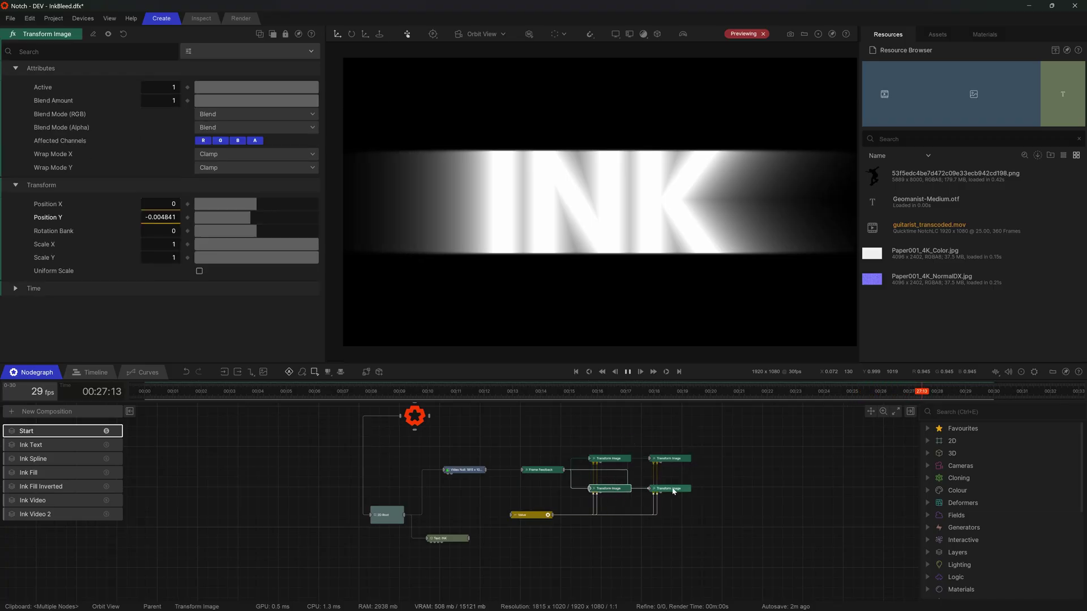
left_click(671, 489, "shift")
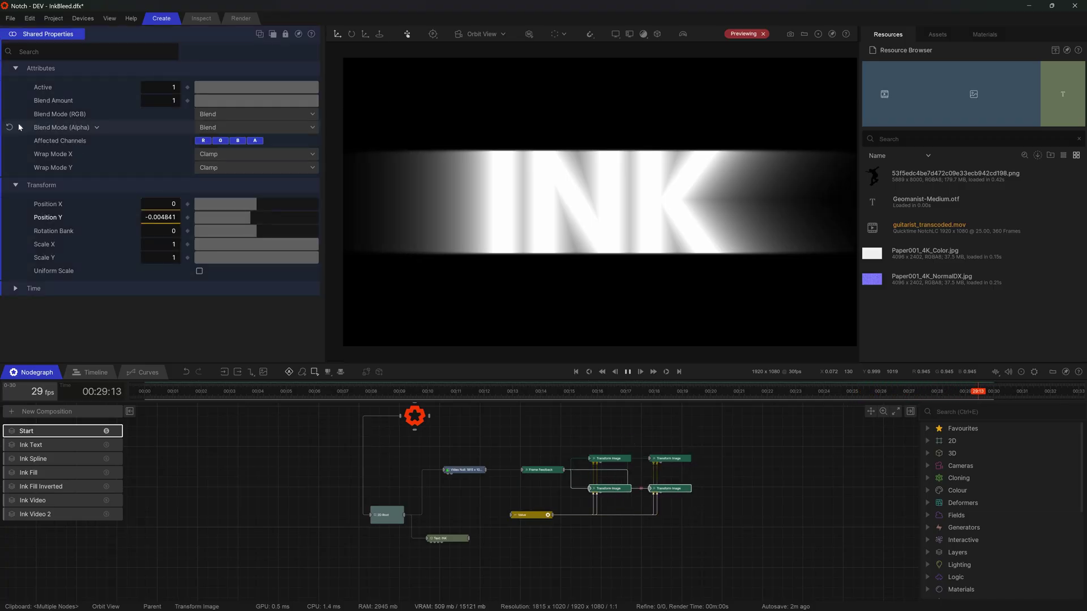
left_click(232, 113)
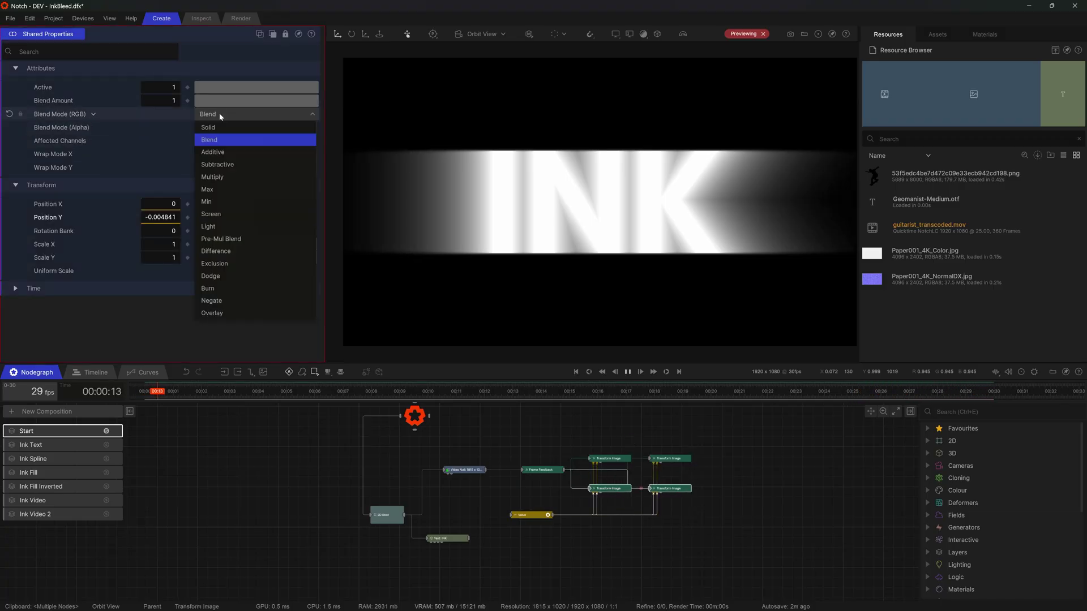
left_click(237, 189)
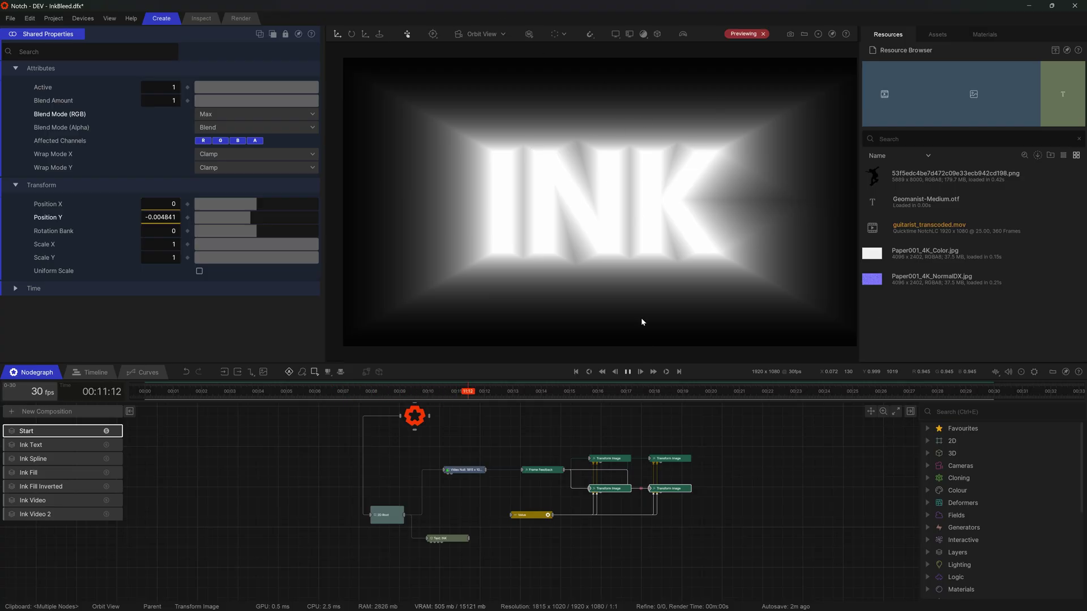
- Line up the Value node beneath Frame Feedback, and select the Video Null node to show its attributes
left_click(718, 520)
left_click_drag(529, 519, 543, 511)
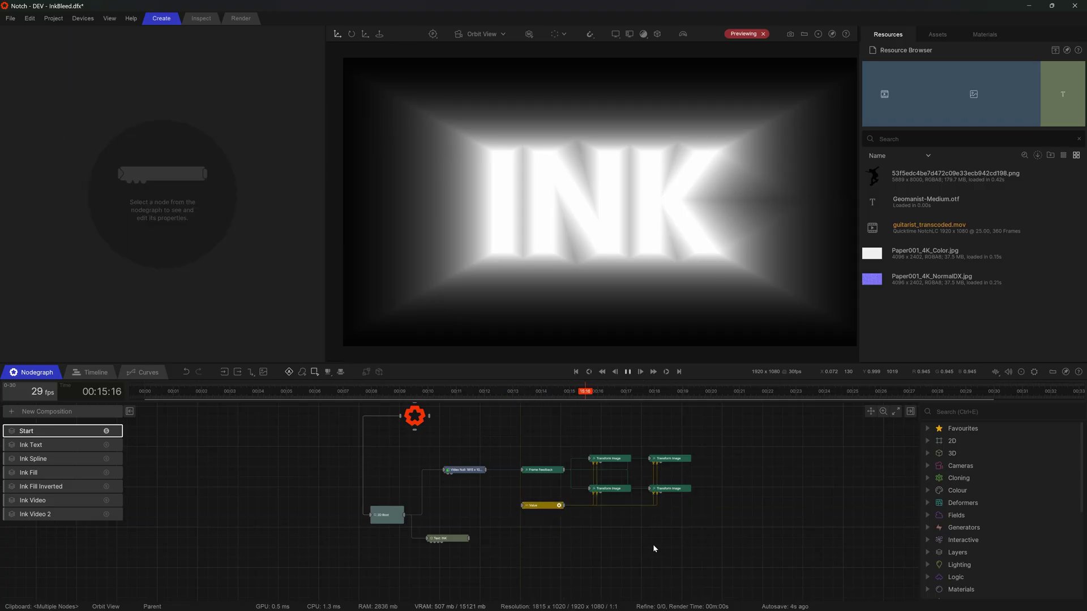
middle_click_drag(653, 545, 664, 559)
left_click(399, 527)
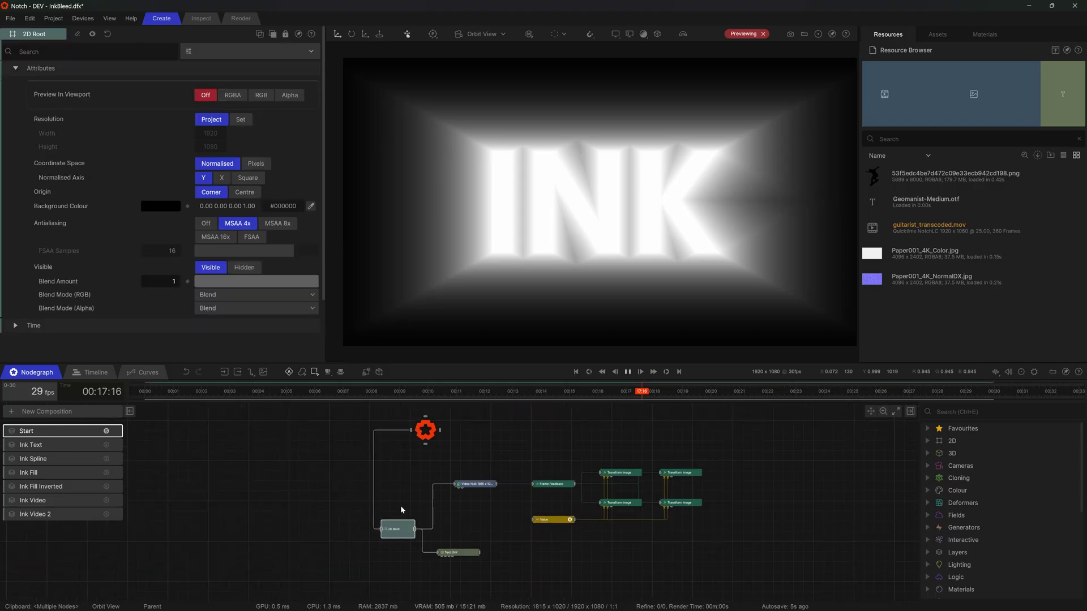
left_click(480, 484)
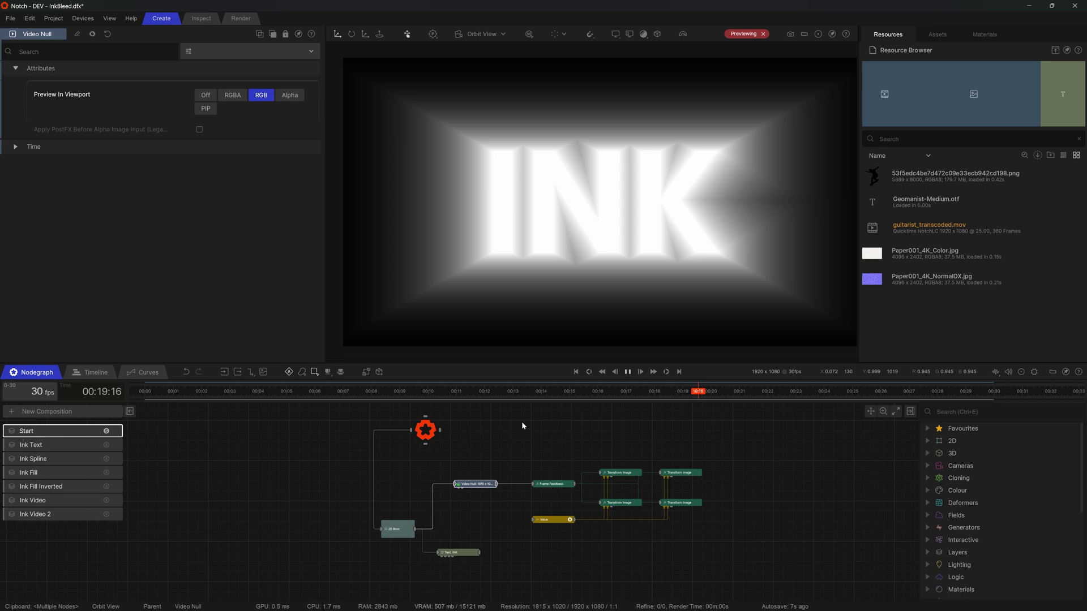
- Add an Image 2D node above Frame Feedback and feed the Video Null into its image input
right_click(554, 442)
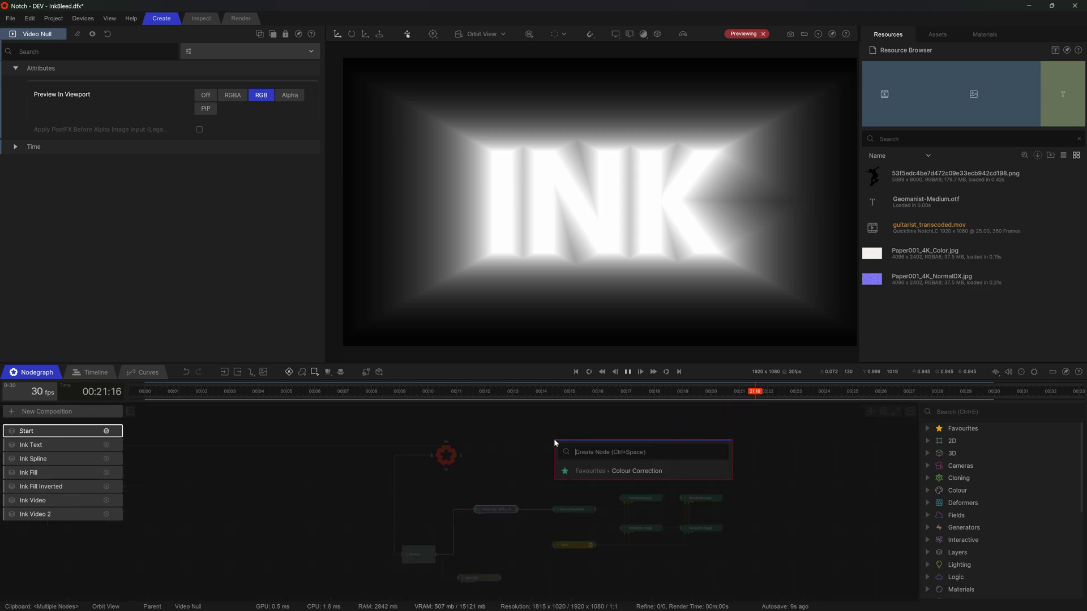
type("image 2d")
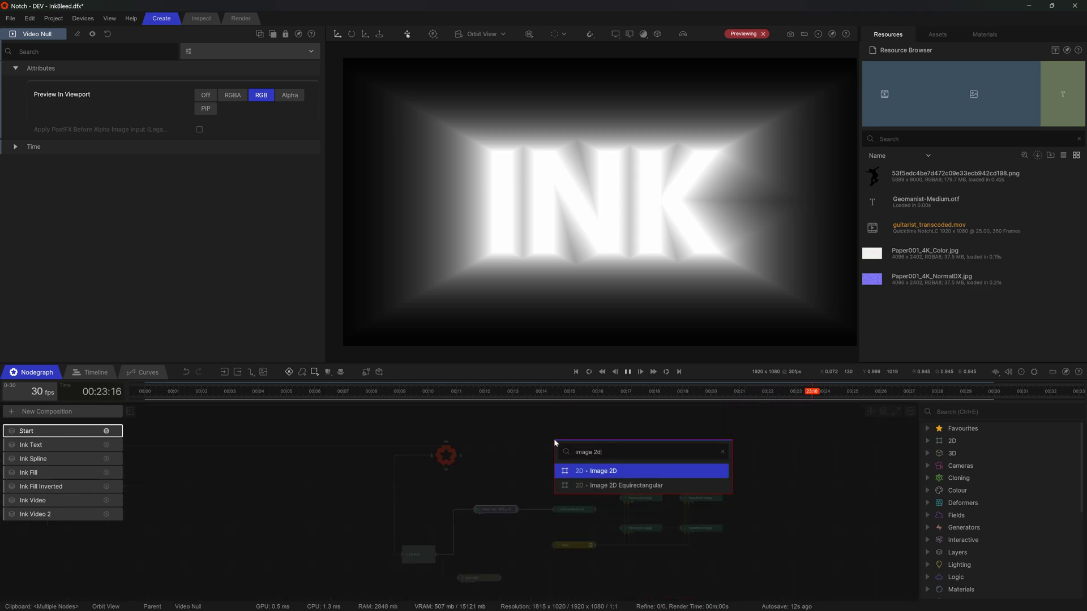
key("Return")
left_click(543, 449)
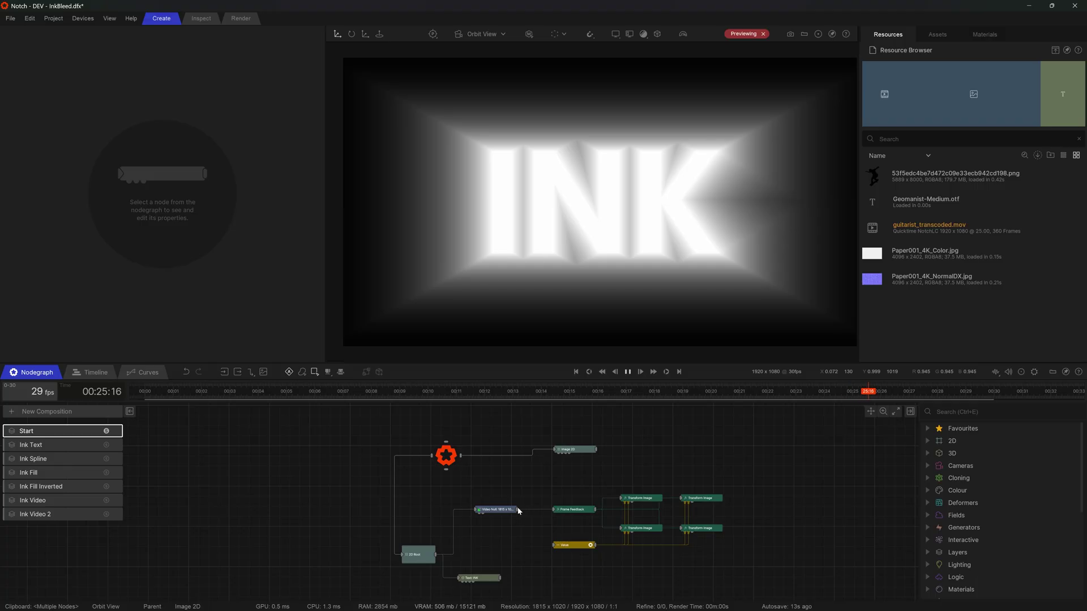
left_click_drag(517, 511, 564, 450)
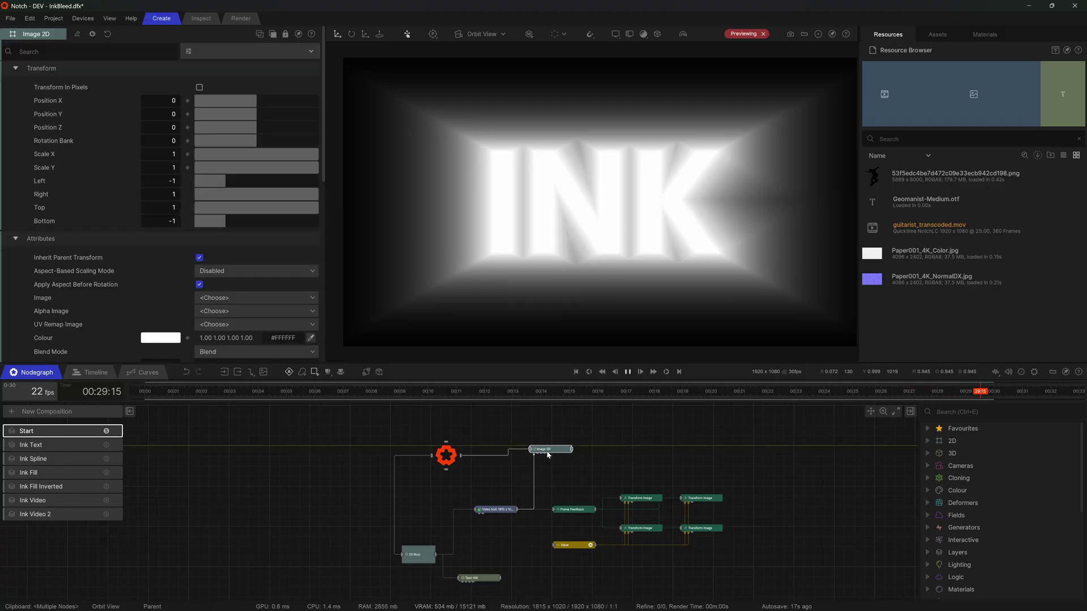
left_click(682, 461)
- Set the 2D Root's Visible attribute to Hidden
middle_click_drag(415, 505, 426, 492)
left_click(428, 539)
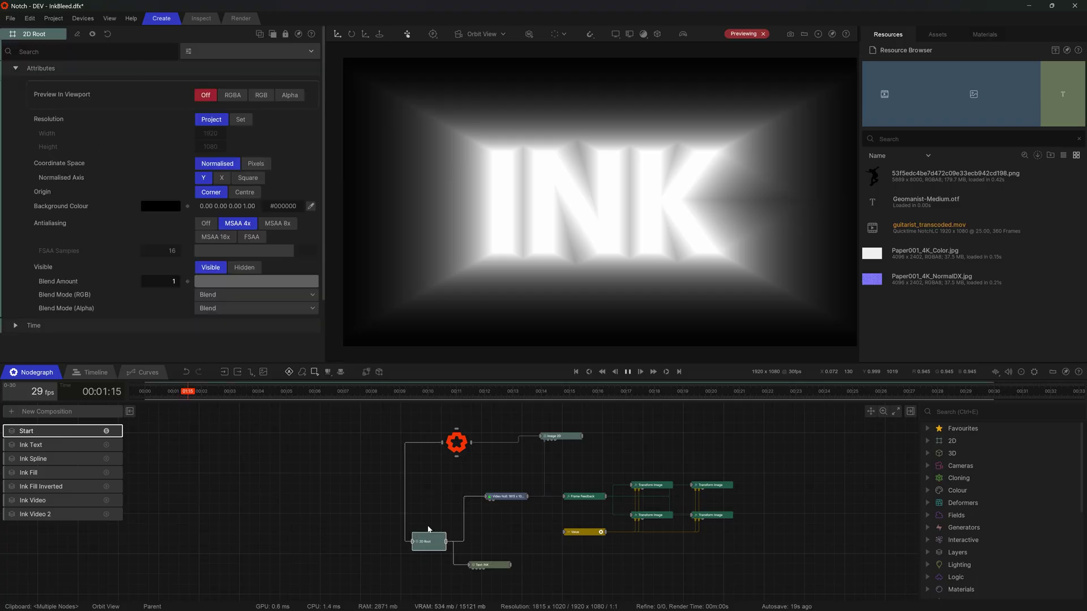
left_click(244, 267)
- Disable the Image 2D node, turn off the viewport preview, and compare the output with 2D Root visible and hidden
left_click(569, 436)
key("d")
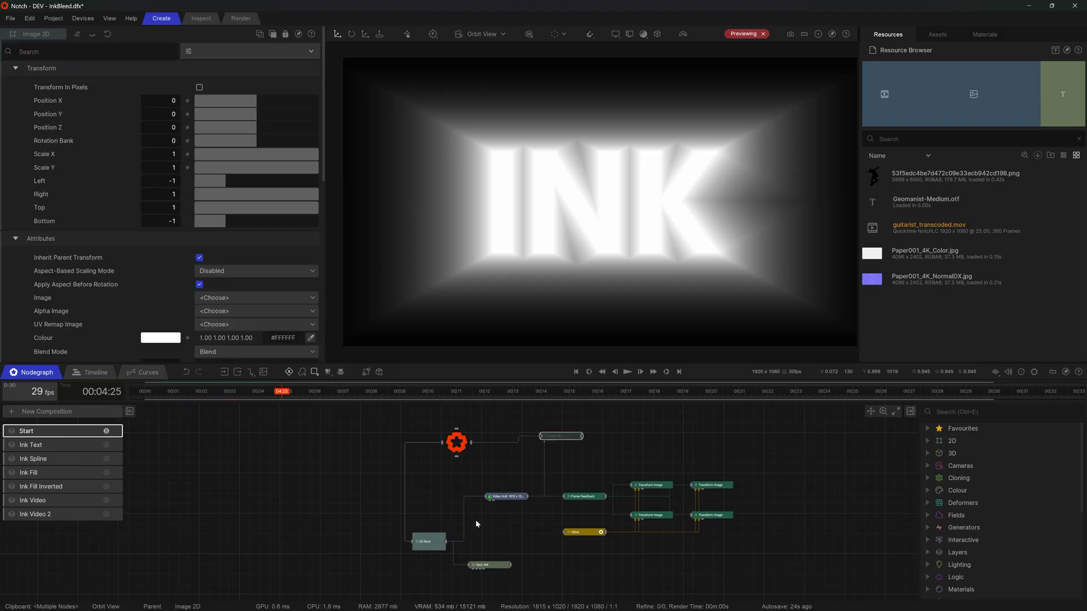
left_click(431, 543)
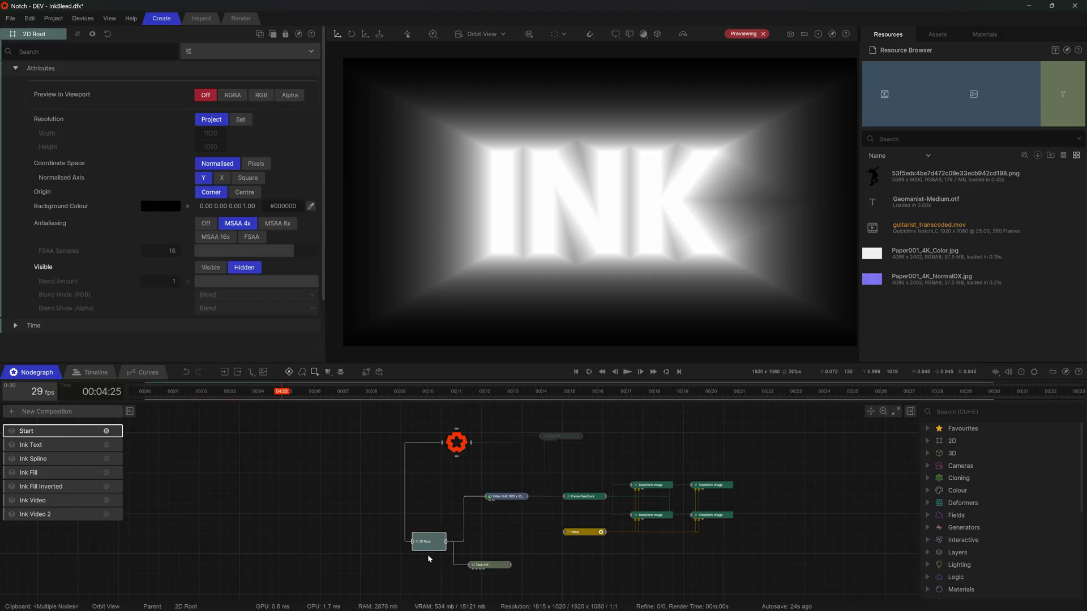
left_click(511, 481)
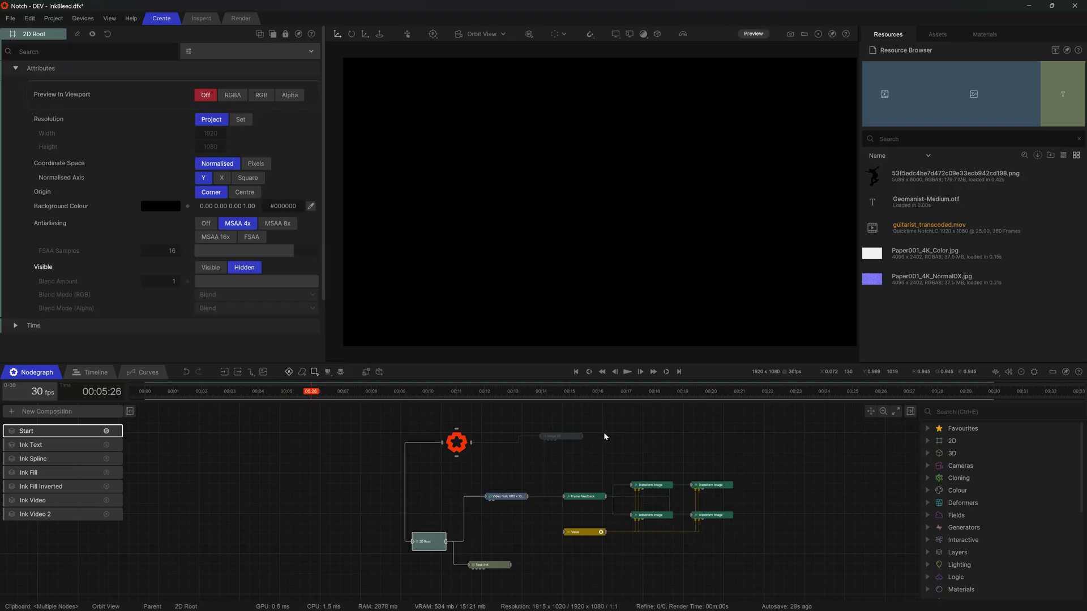
left_click(577, 437)
left_click(422, 541)
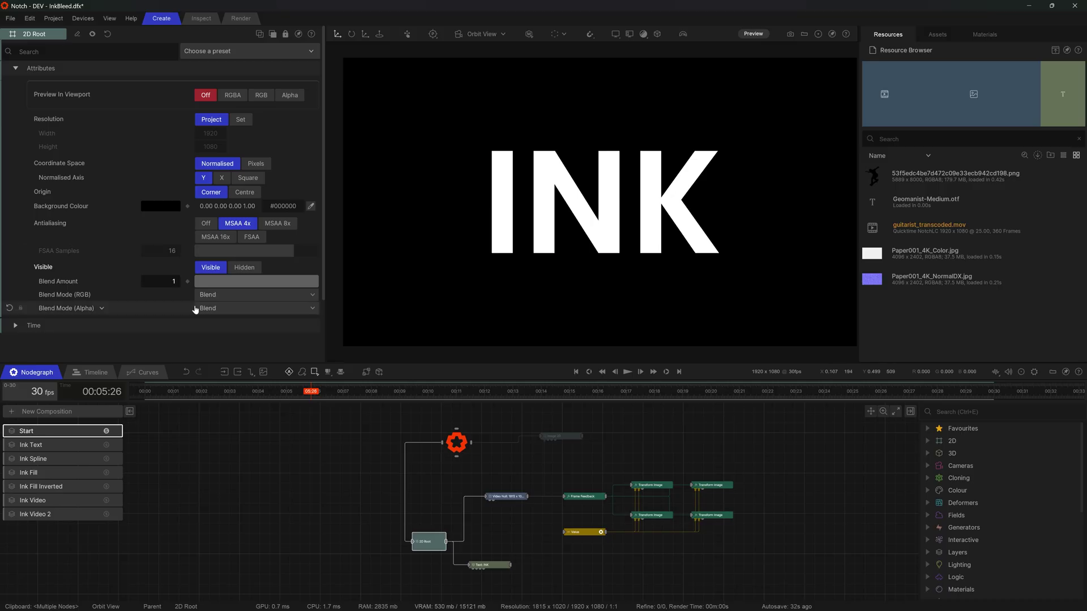
left_click(244, 267)
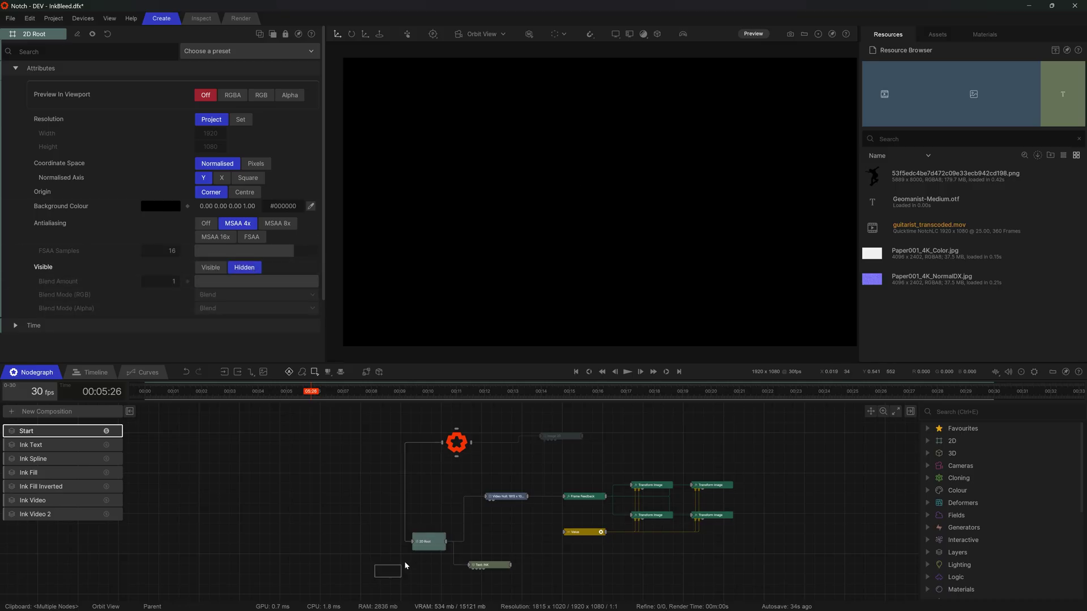
- Re-enable the Image 2D node and briefly play the composition to check the spreading INK text
left_click(507, 497)
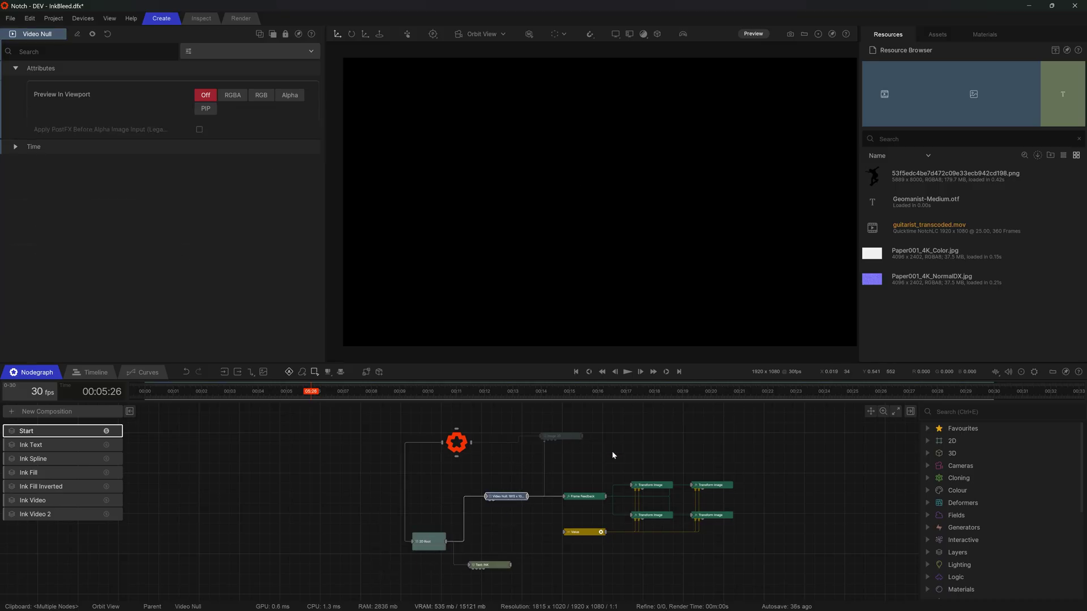
left_click_drag(613, 452, 531, 424)
key("d")
left_click(586, 451)
key("space")
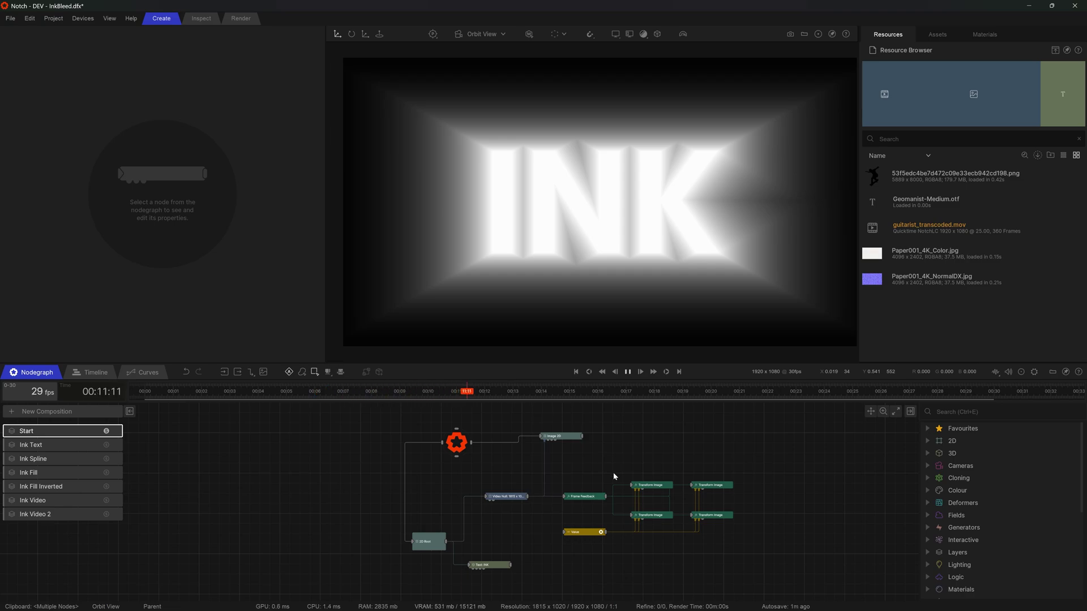
key("space")
- Add a Fractal Noise generator node below the Transform Image nodes and preview its RGB output in the viewport
middle_click_drag(657, 548, 620, 515)
key("Tab")
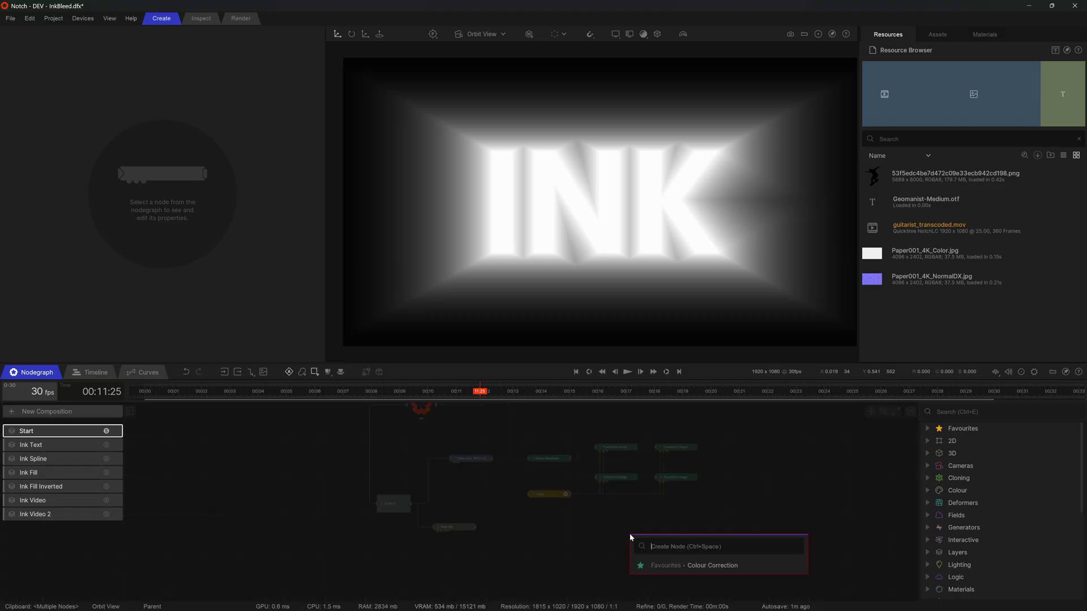
type("fractal")
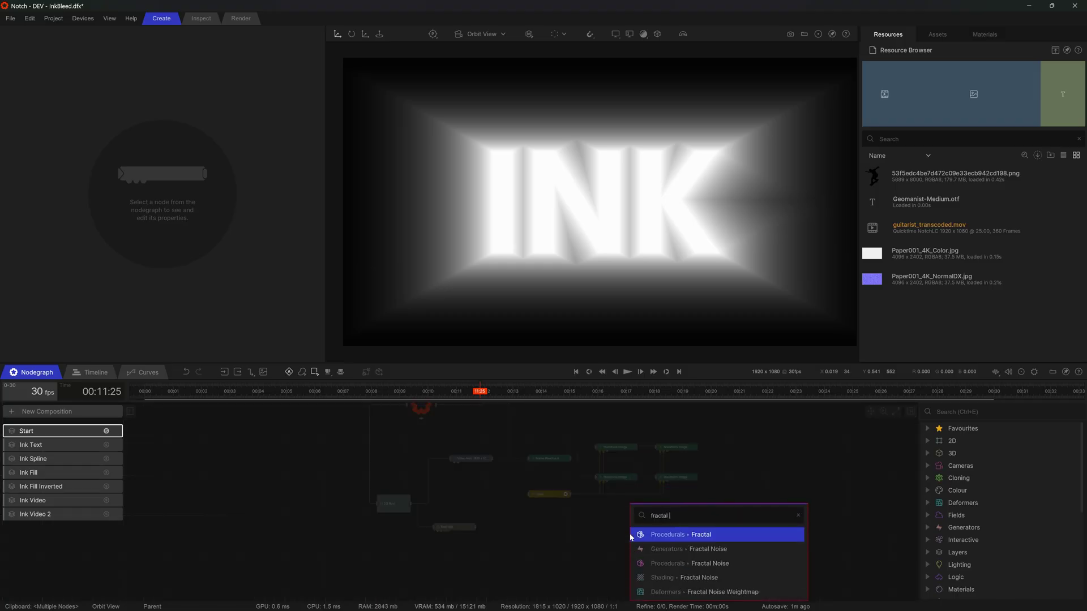
key("Down")
key("Return")
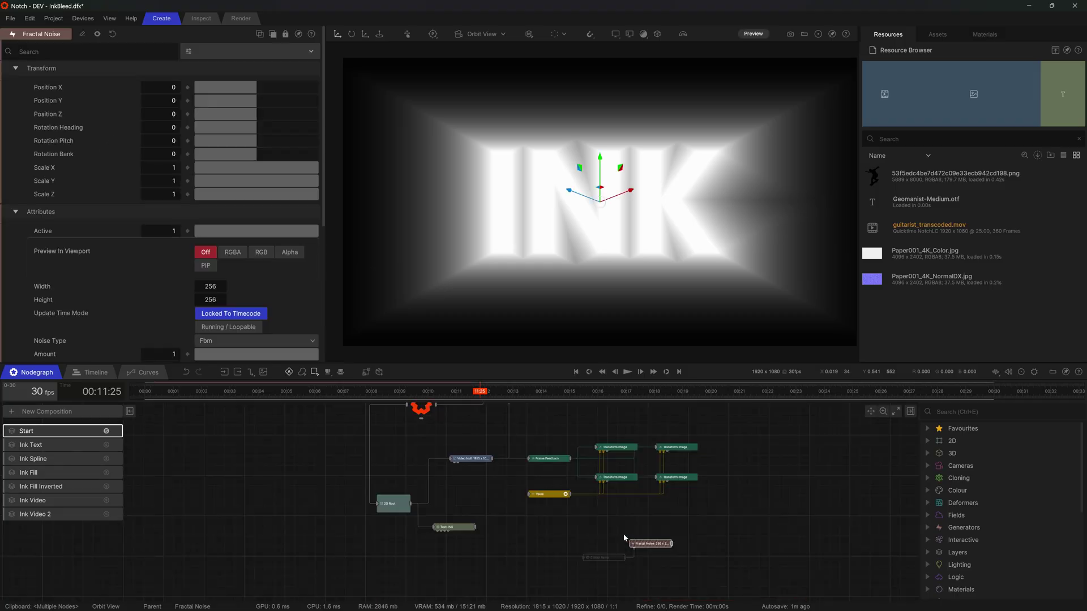
left_click(261, 252)
- Set the Fractal Noise node's Width to 1920 and Height to 1080
left_click(120, 288)
left_click(119, 298, "shift")
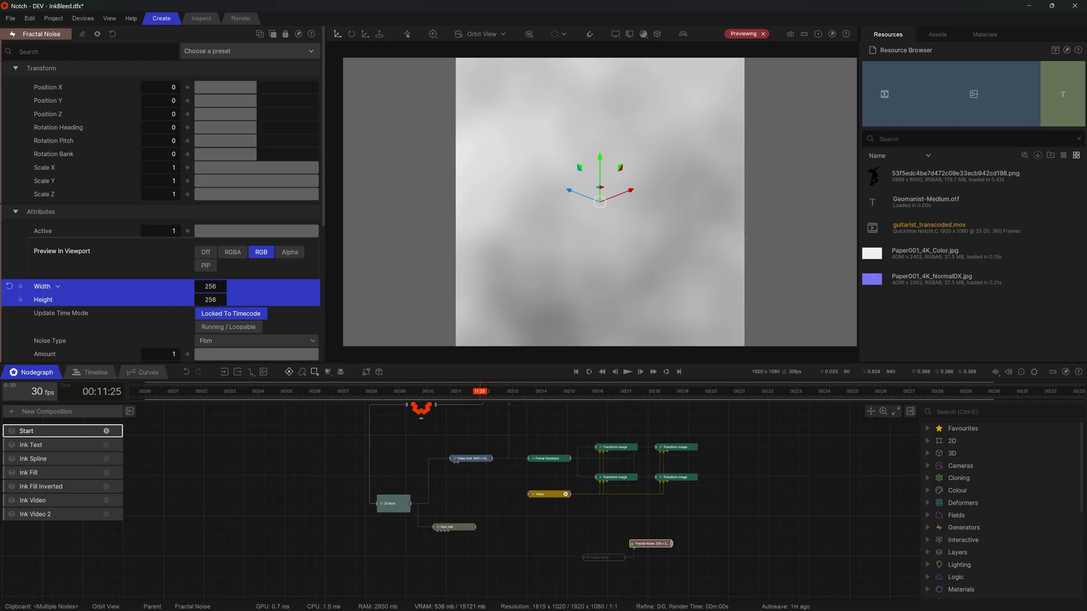
type("1920")
key("Return")
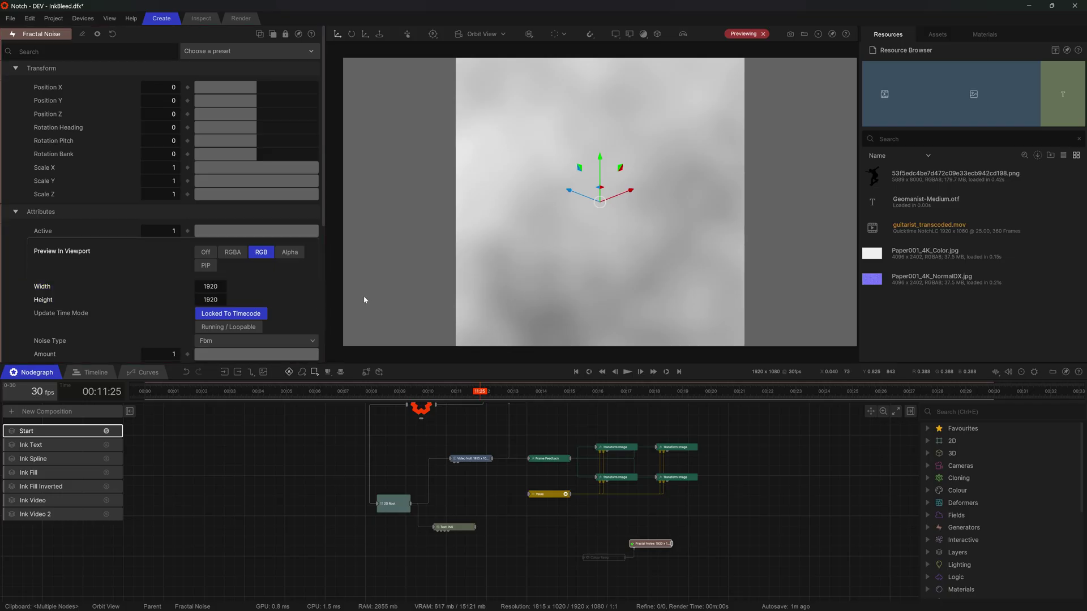
type("10")
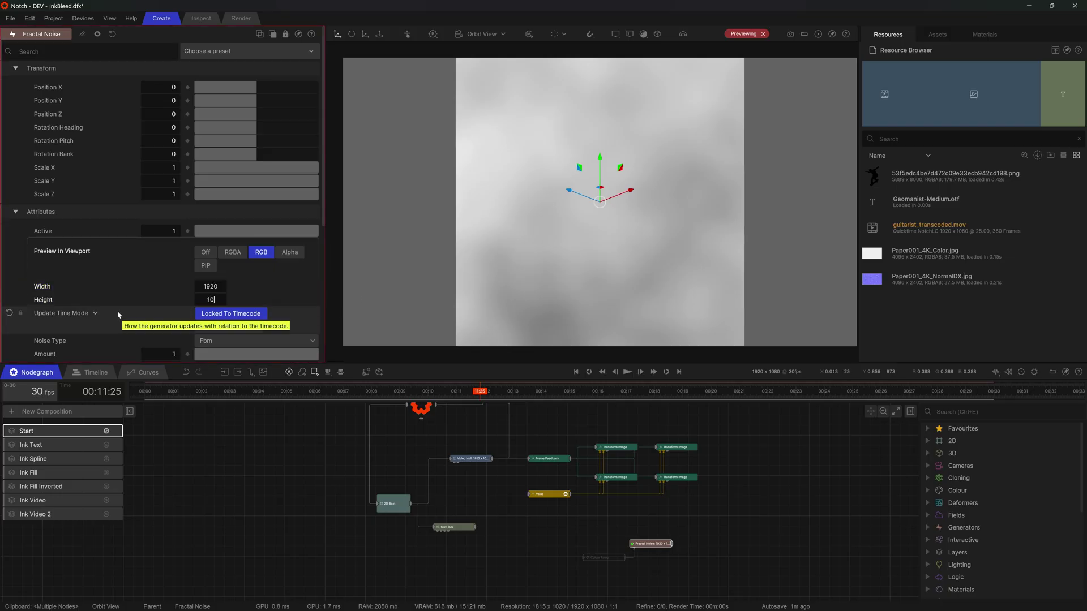
type("80")
key("Return")
- Set the Fractal Noise's Gain to 0.7, Num Octaves to 7 and Noise Scale to 30
scroll(122, 275, "down", 4)
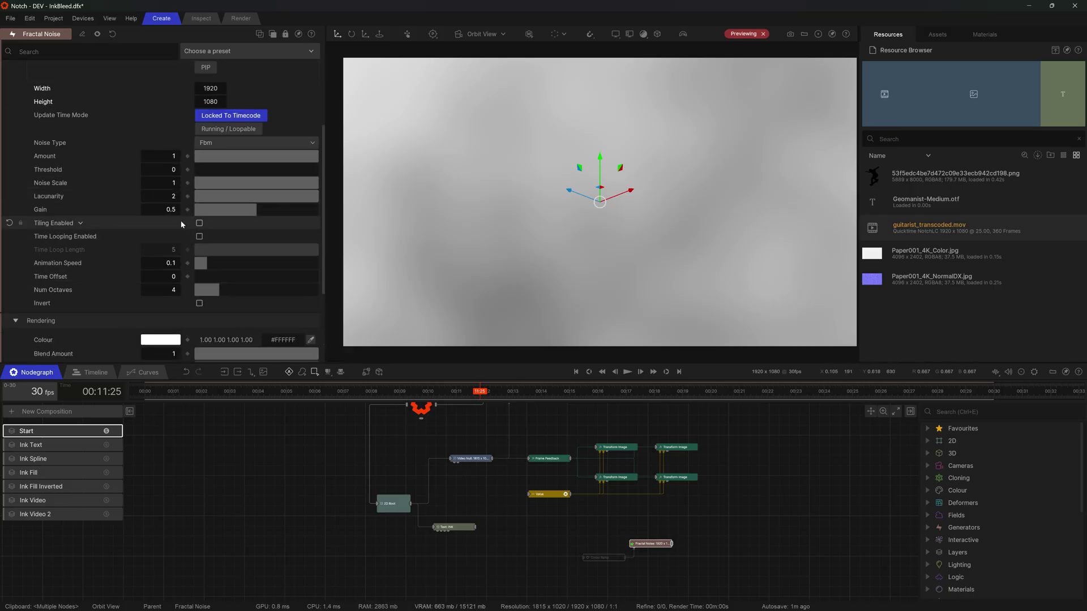
left_click_drag(257, 210, 269, 210)
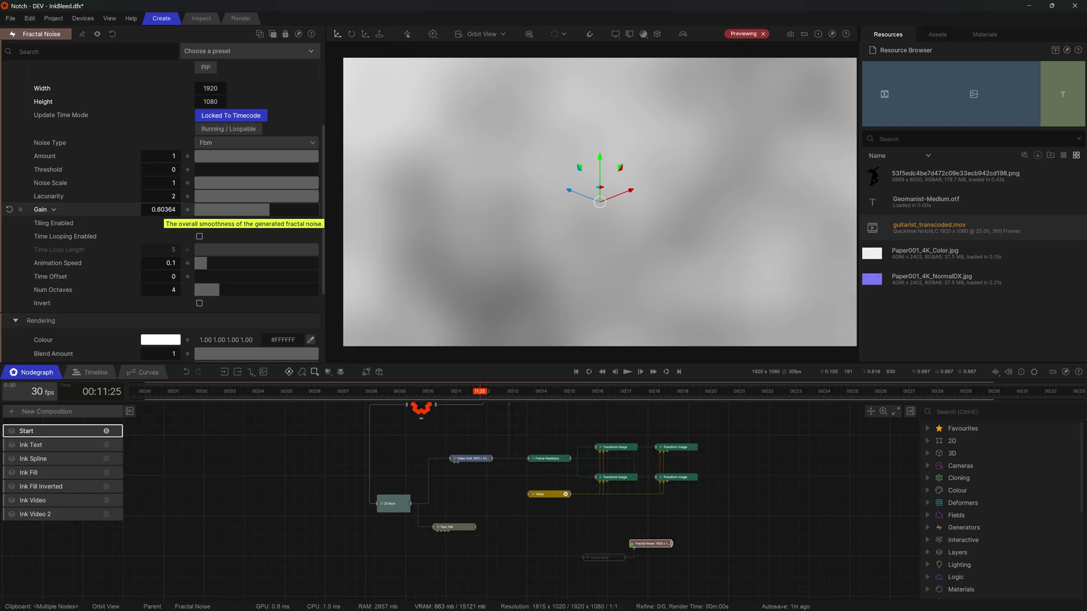
left_click_drag(158, 210, 344, 228)
type("7")
key("Return")
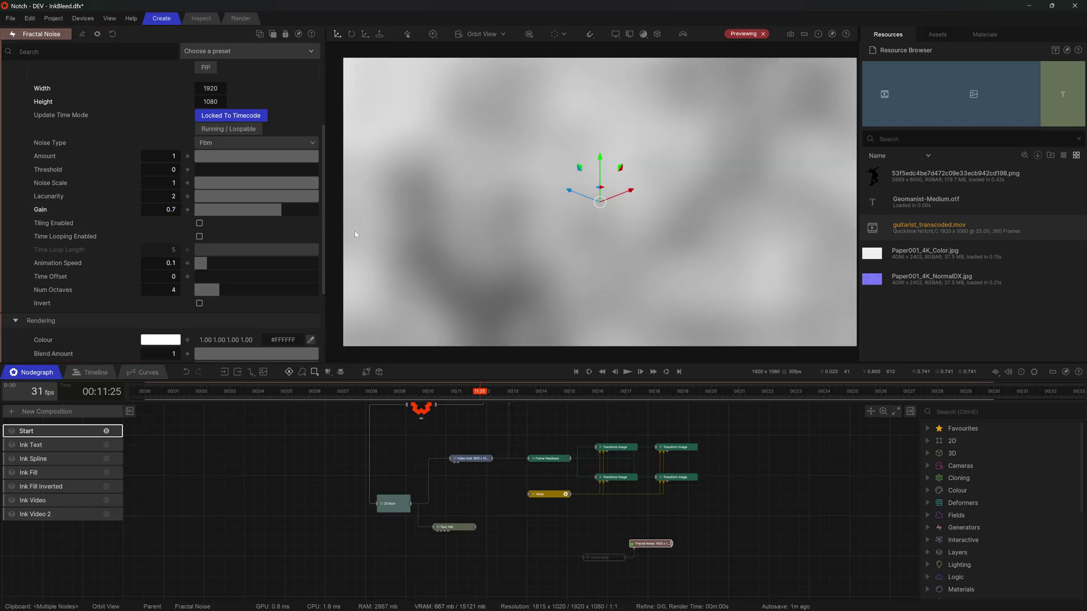
left_click_drag(219, 290, 238, 290)
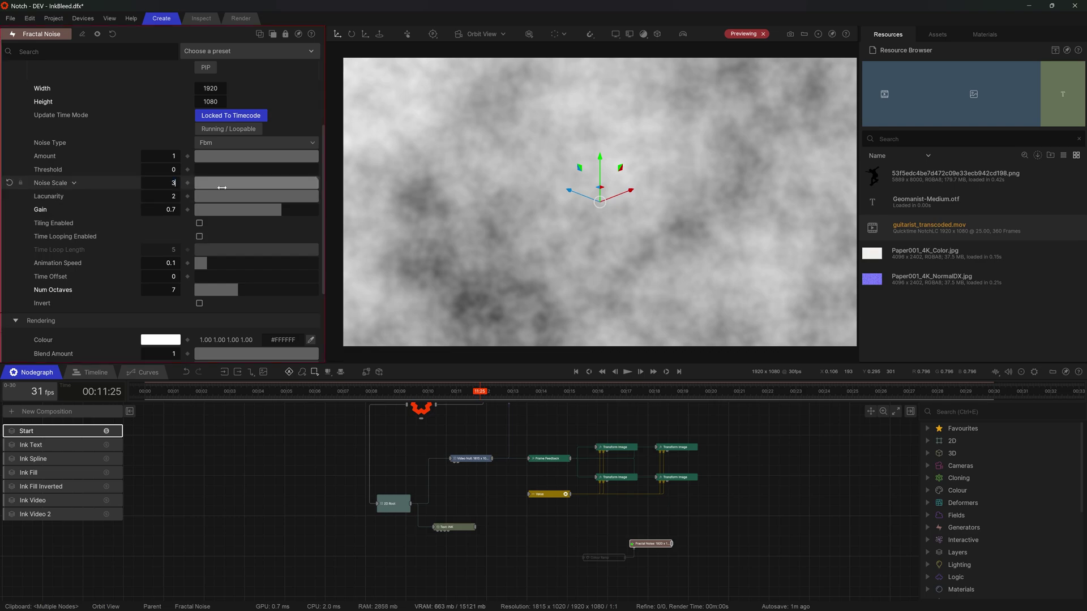
type("30")
key("Return")
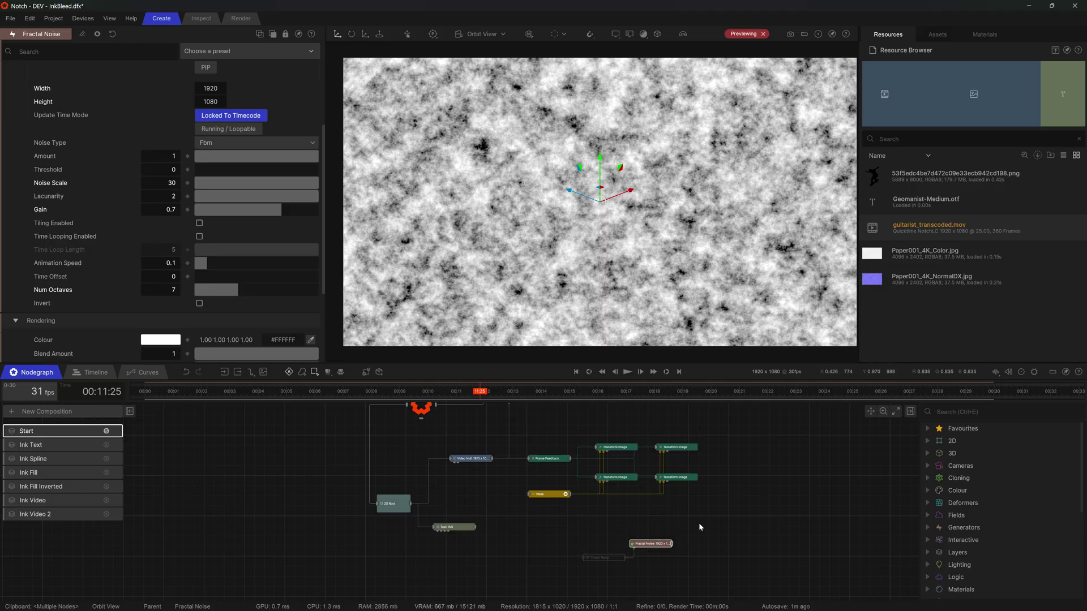
- Move the Fractal Noise node beneath the Value node and attach a Post-FX Colour Correction node to its output
left_click(666, 539)
left_click_drag(649, 545, 573, 542)
left_click(631, 545)
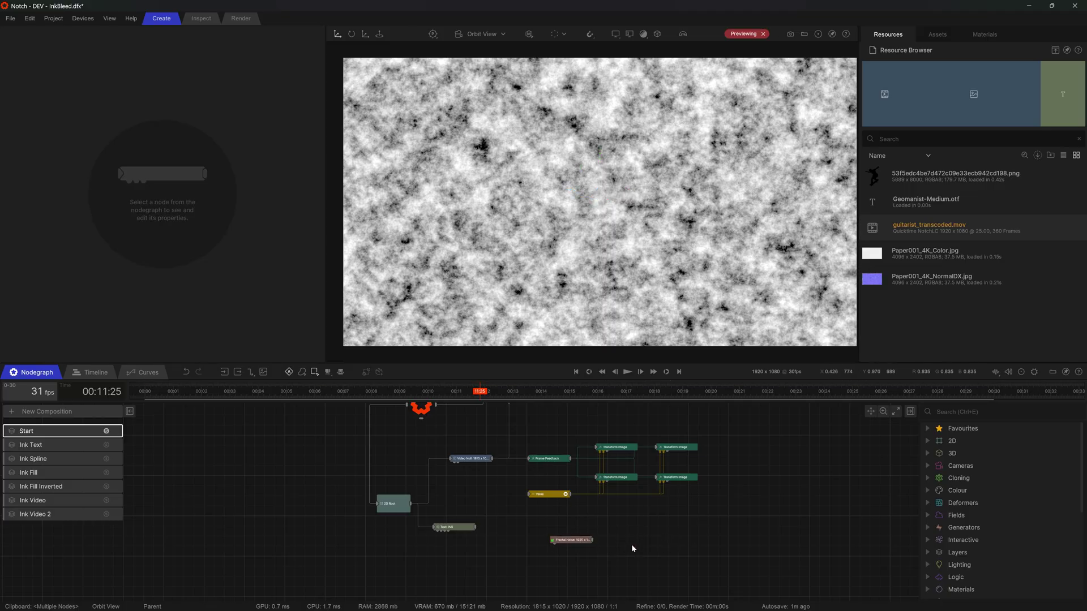
key("Tab")
type("colour")
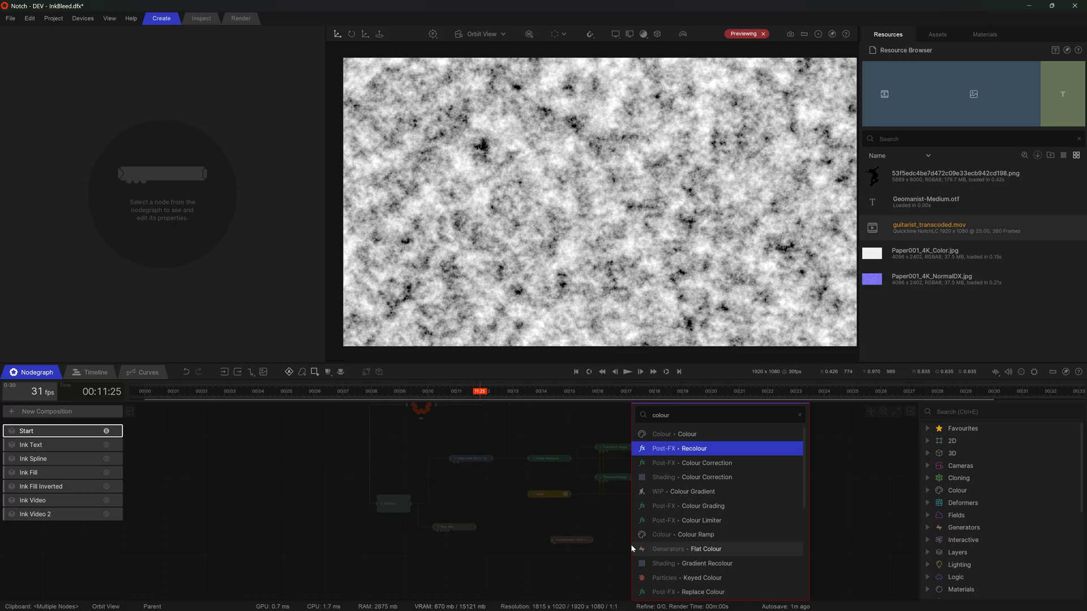
key("Down")
key("Down")
key("Up")
key("Return")
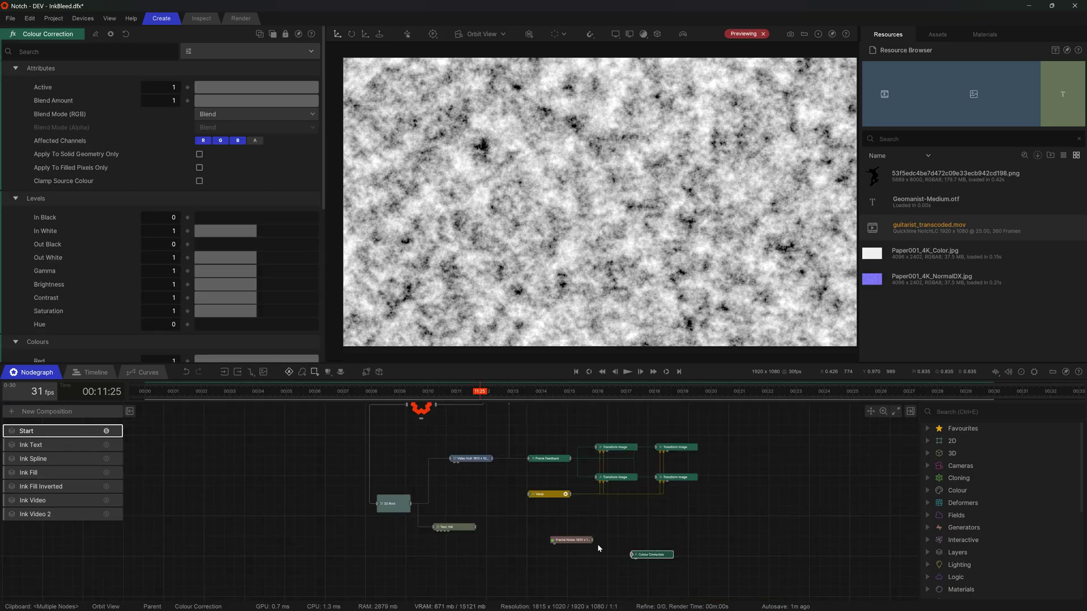
left_click_drag(593, 542, 631, 555)
left_click_drag(653, 556, 635, 541)
- Set the Colour Correction node's Gamma to 3 and Brightness to 1.5
left_click_drag(256, 270, 363, 275)
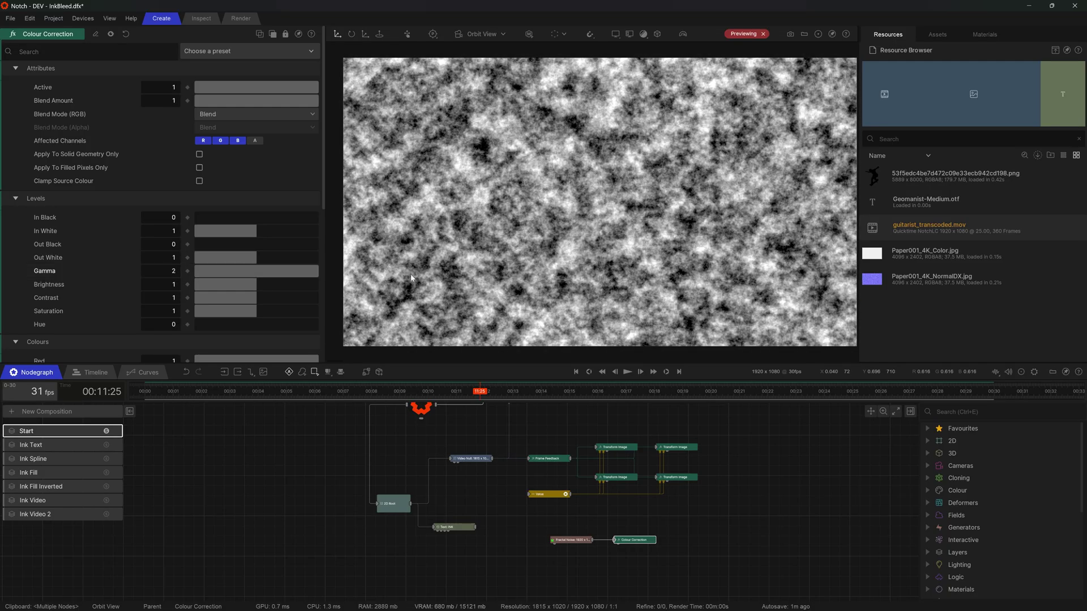
left_click(172, 271)
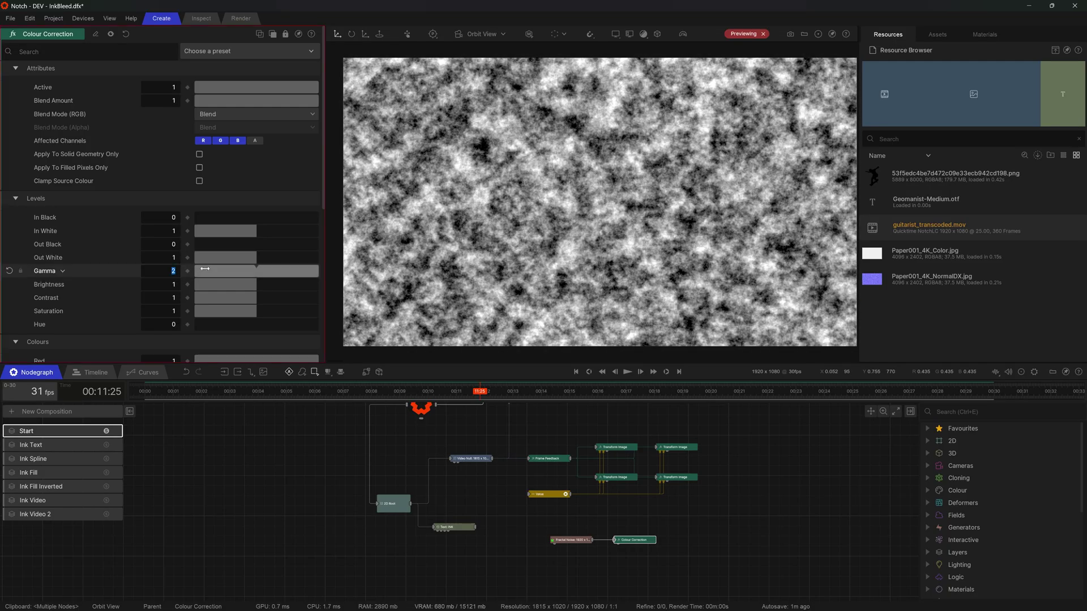
type("3")
double_click(195, 287)
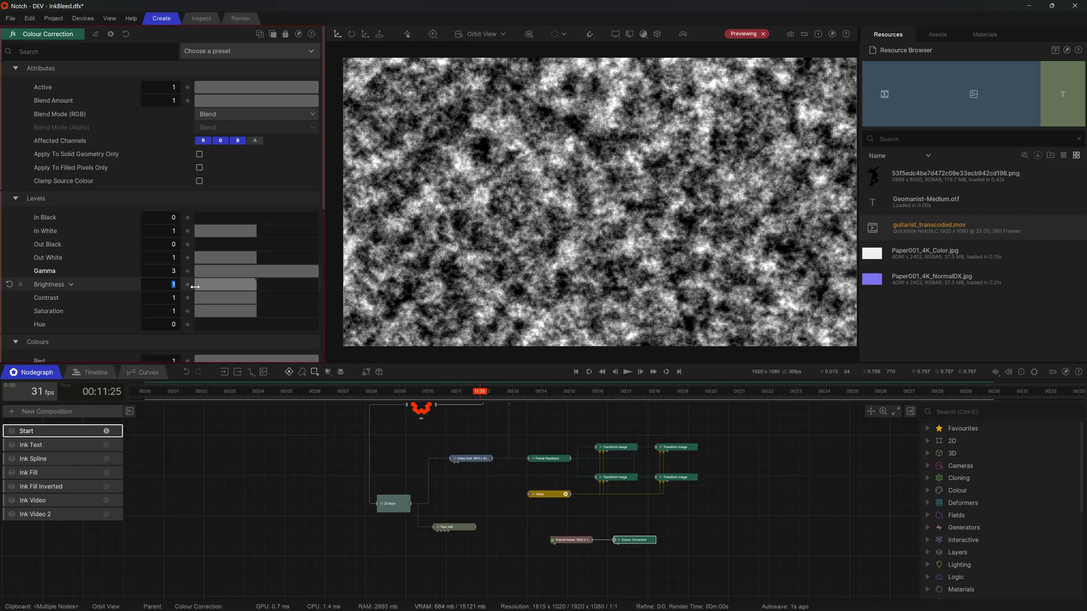
key("Return")
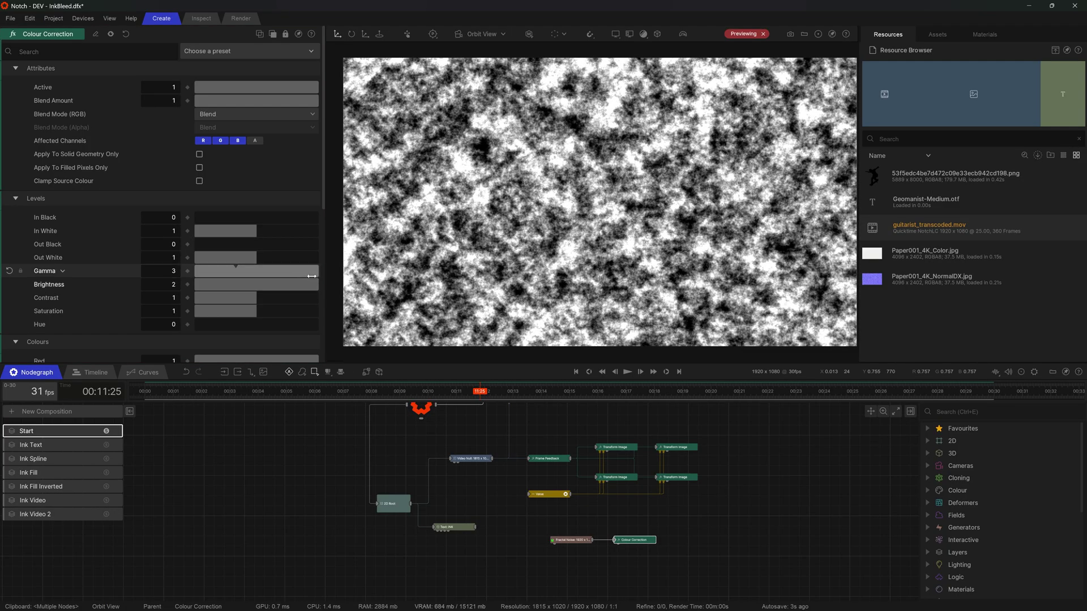
left_click_drag(194, 287, 278, 285)
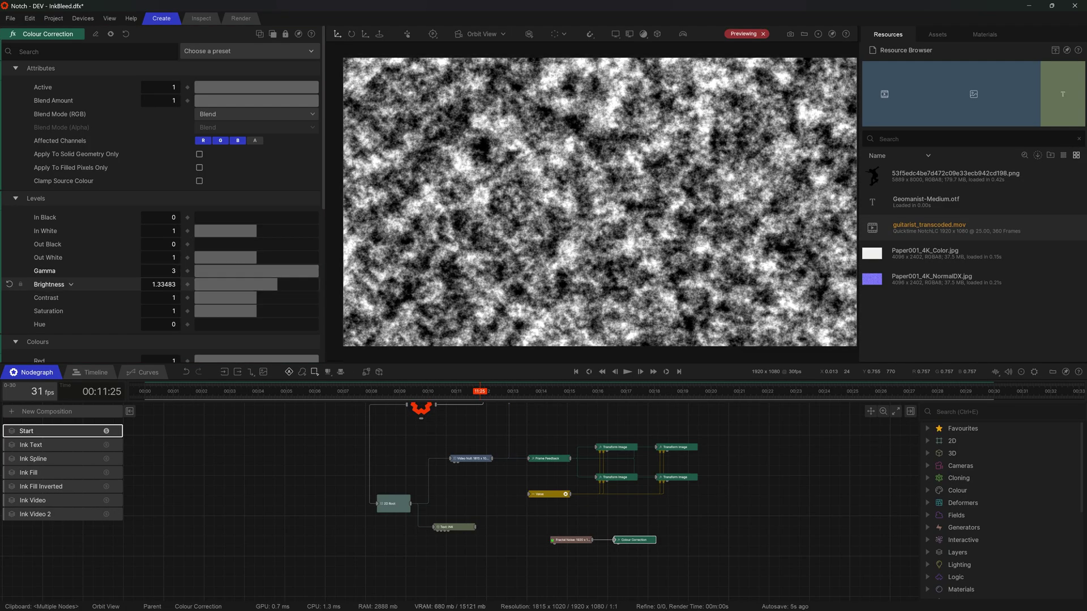
type("1")
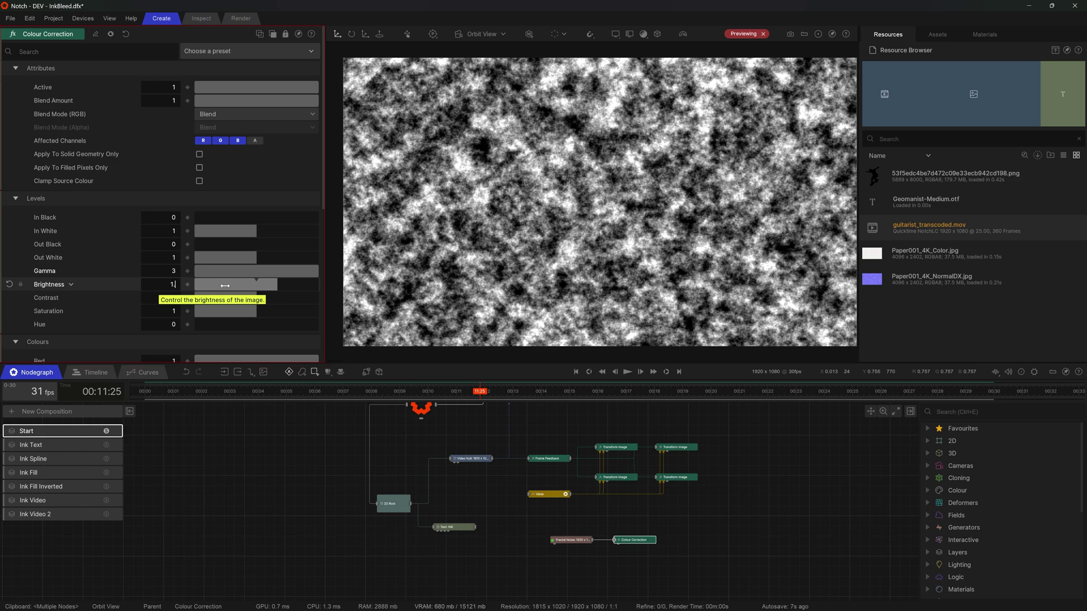
type(".5")
key("Return")
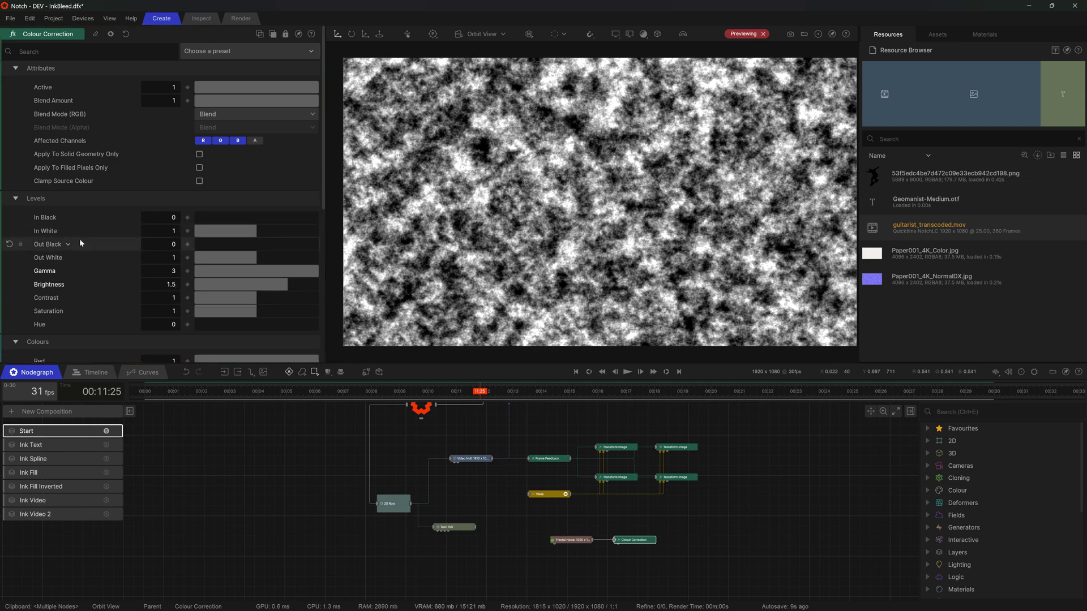
left_click(188, 245)
left_click(778, 502)
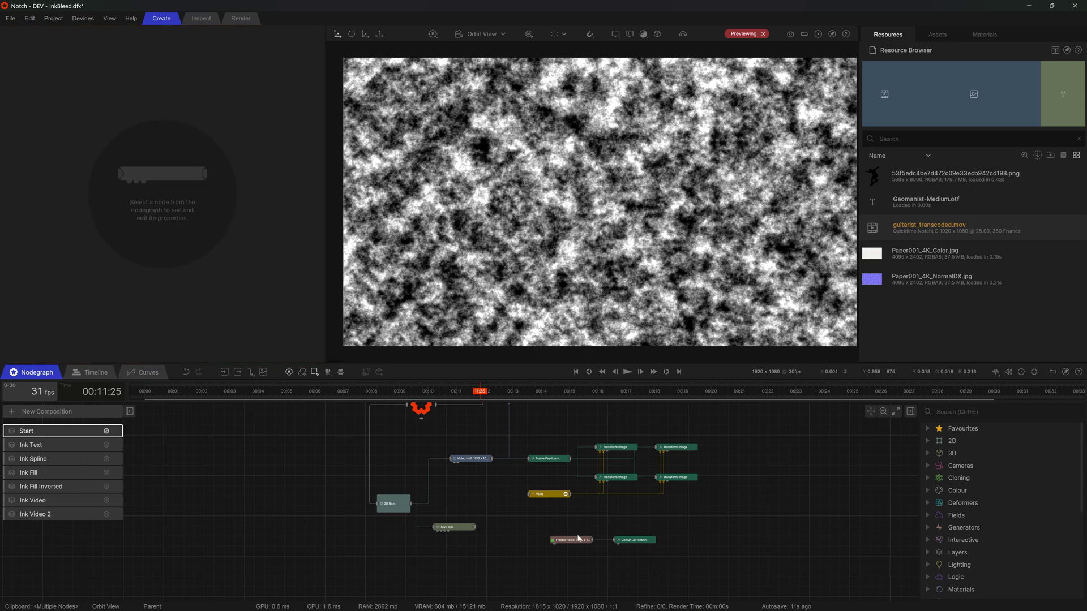
- Connect the Fractal Noise output to the Effect Amount Image input of all four Transform Image nodes, moving the Colour Correction node down
left_click_drag(634, 540, 634, 554)
left_click(631, 528)
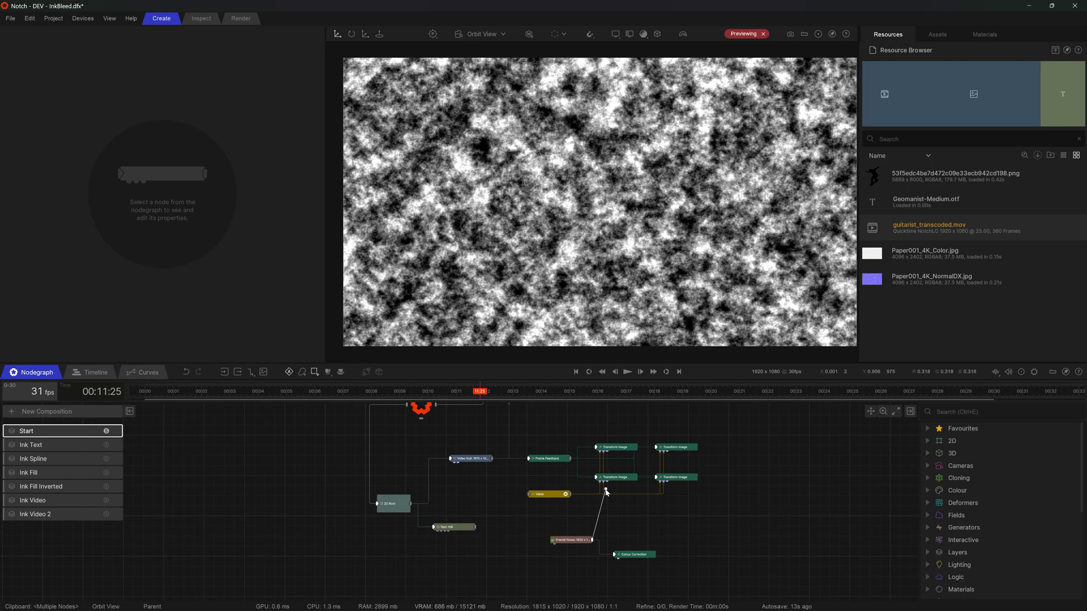
left_click_drag(605, 491, 668, 452)
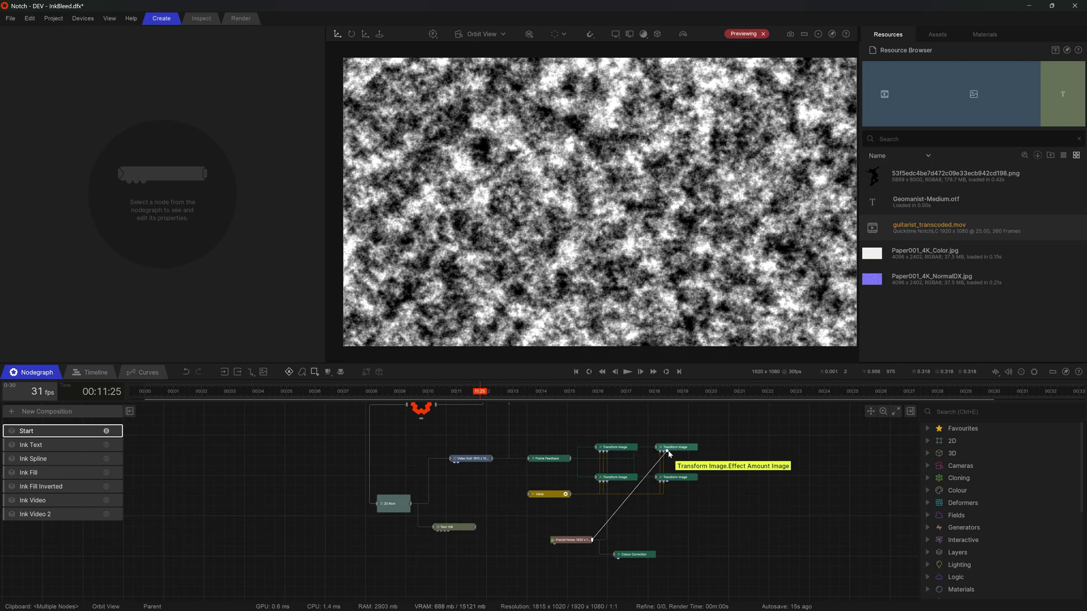
left_click(668, 451, "shift")
left_click(668, 482, "shift")
- Turn off the noise preview and play the composition briefly to check the modulated INK text
left_click(718, 495)
left_click(507, 452)
middle_click_drag(559, 404, 569, 419)
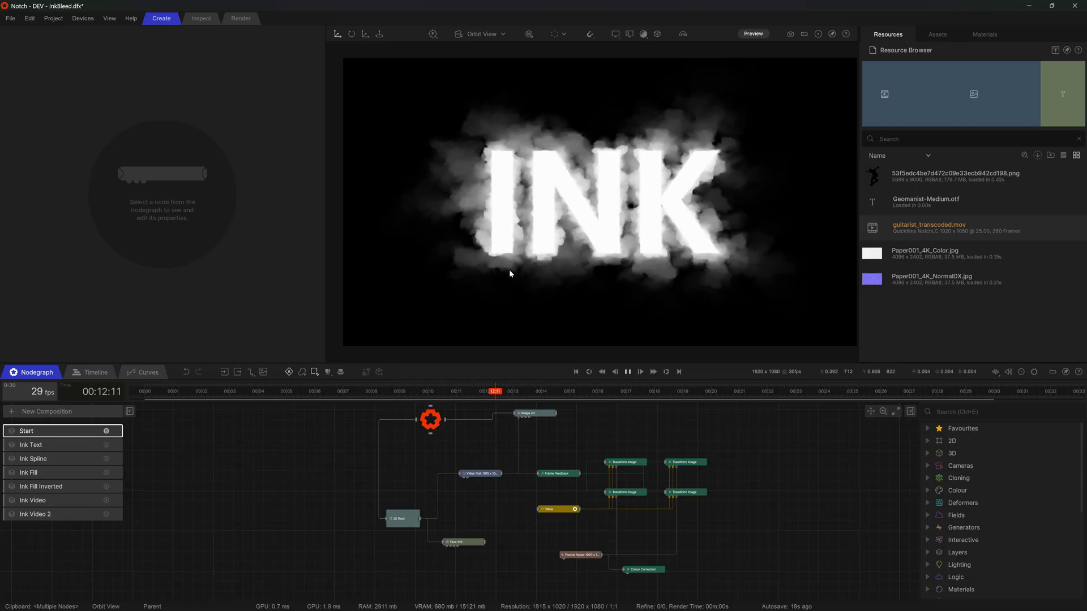
key("space")
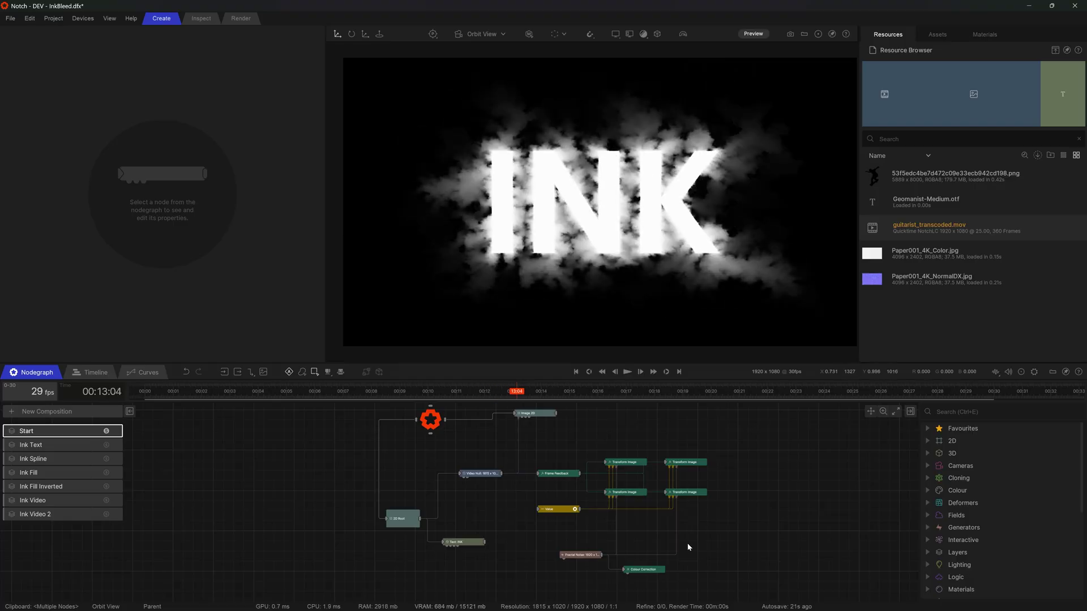
- Set the Fractal Noise node's Animation Speed to 0 and resume playback
left_click_drag(685, 548, 619, 580)
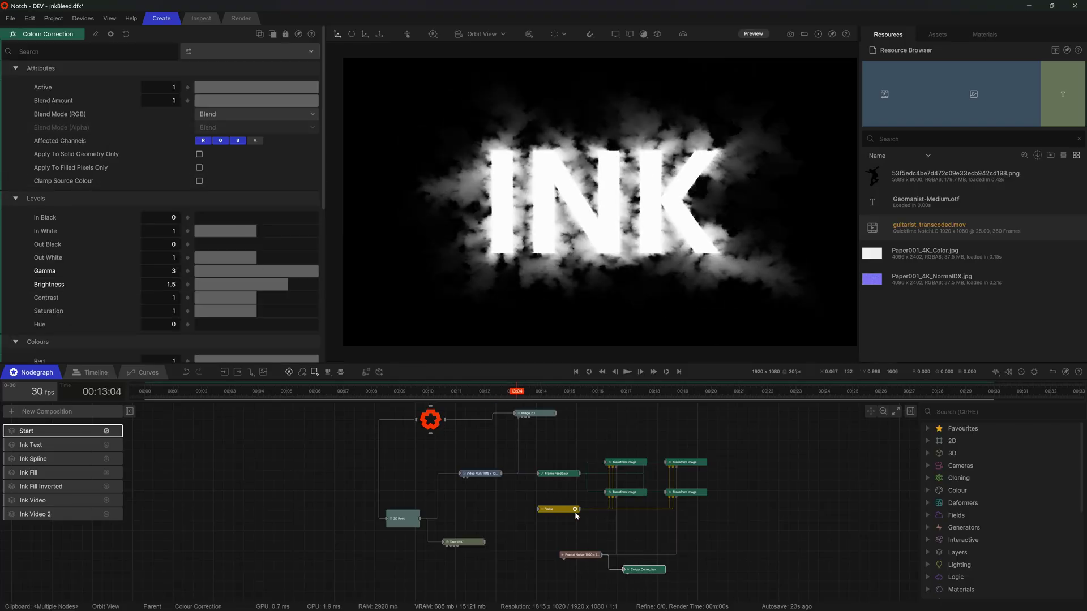
left_click(582, 555)
scroll(124, 308, "down", 5)
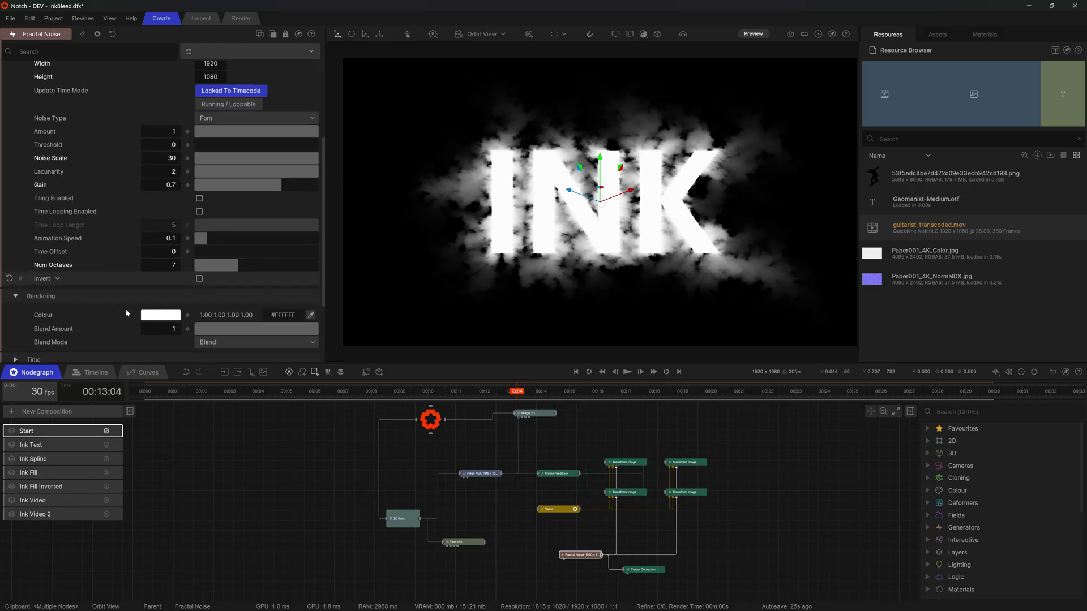
key("space")
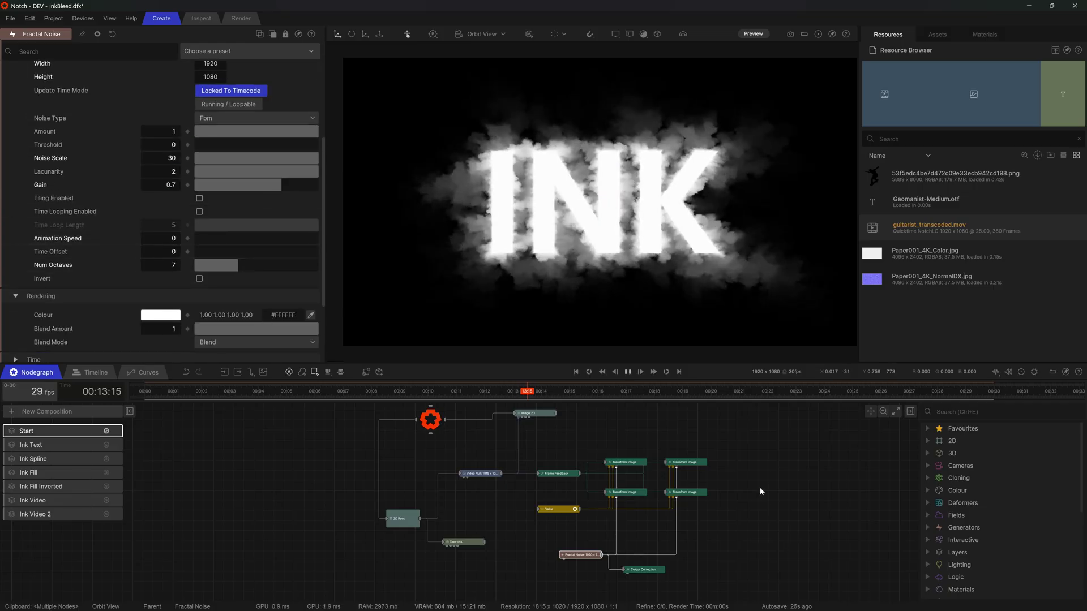
left_click(761, 490)
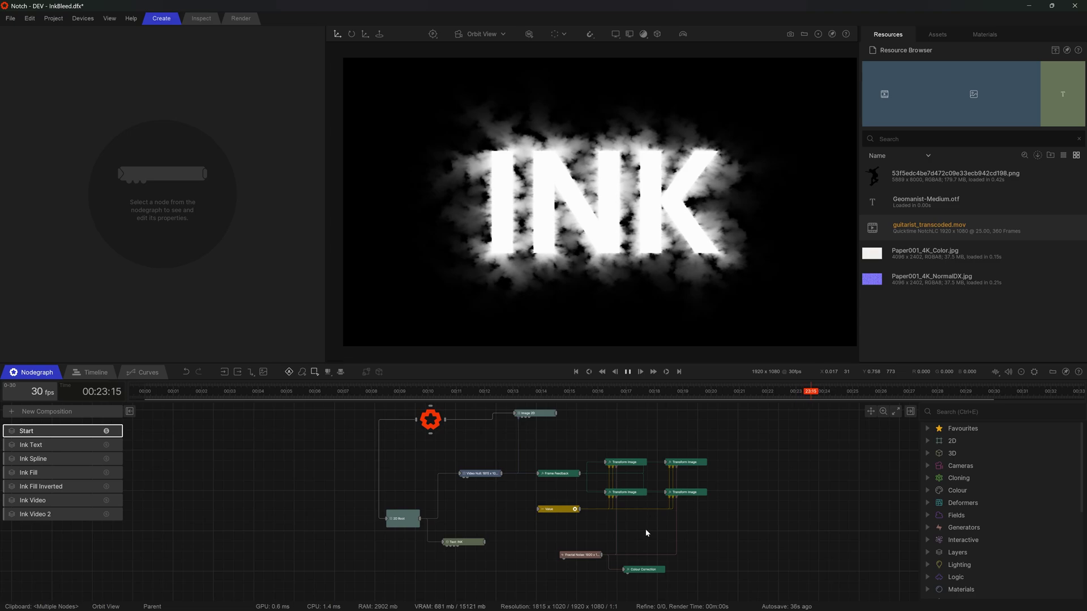
- Set the Colour Correction node's Out Black level to 0.01
middle_click_drag(647, 533, 630, 493)
left_click(626, 531)
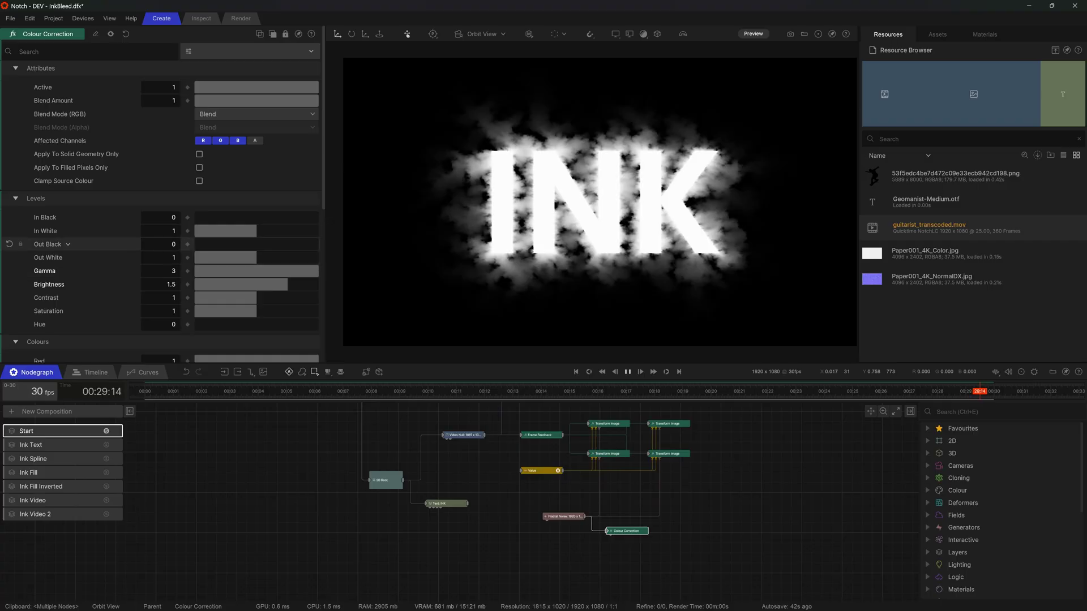
left_click(162, 218)
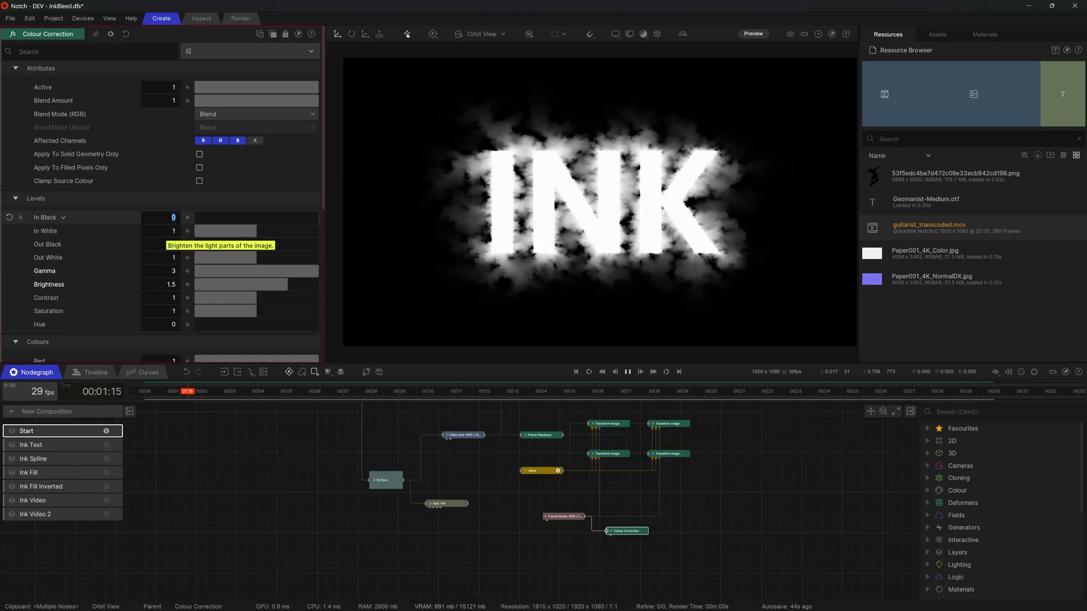
left_click(161, 245)
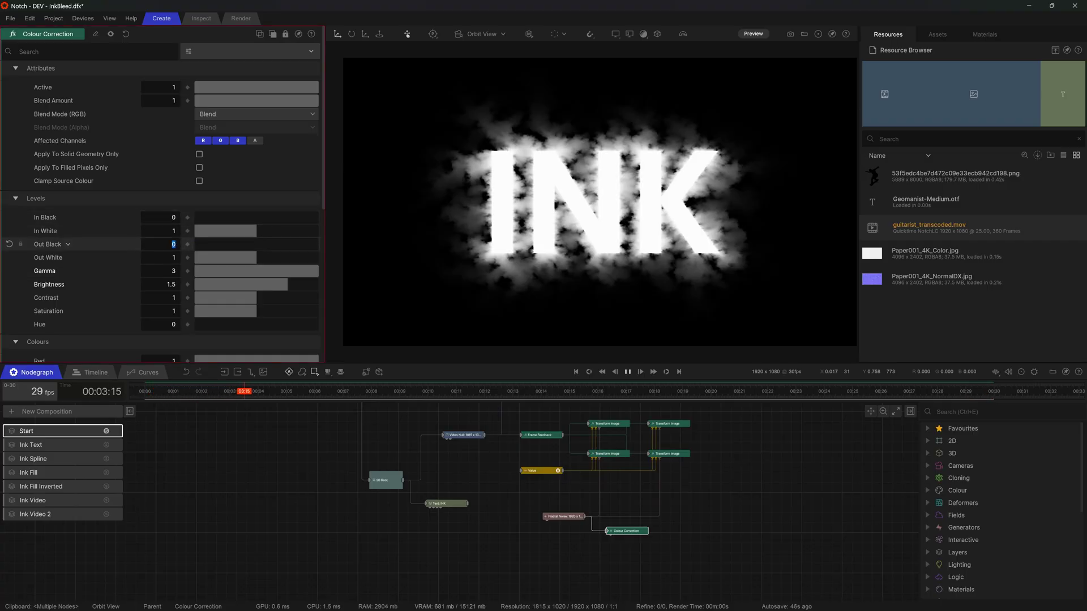
type("0.01")
key("Return")
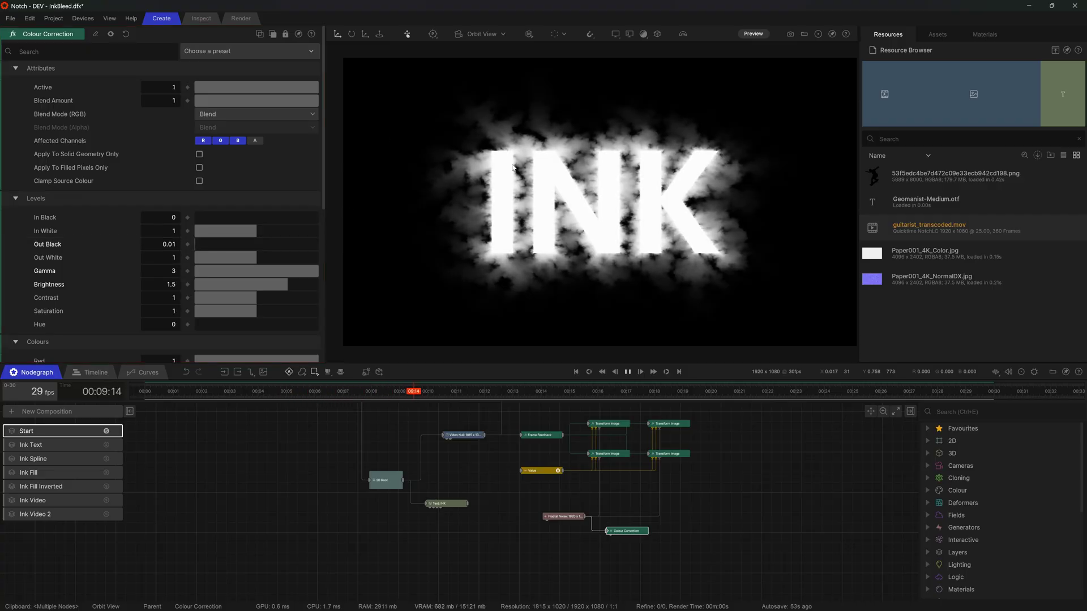
- Add a Post-FX Composite Image node and connect the Fractal Noise output to it
middle_click_drag(576, 489, 527, 456)
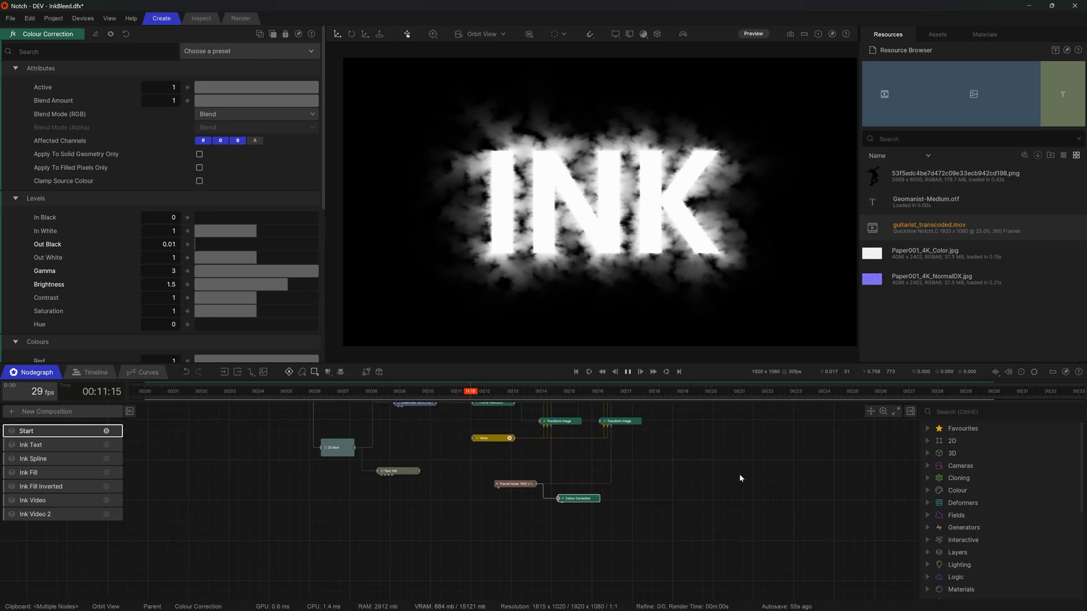
left_click(740, 474)
middle_click_drag(647, 475, 683, 471)
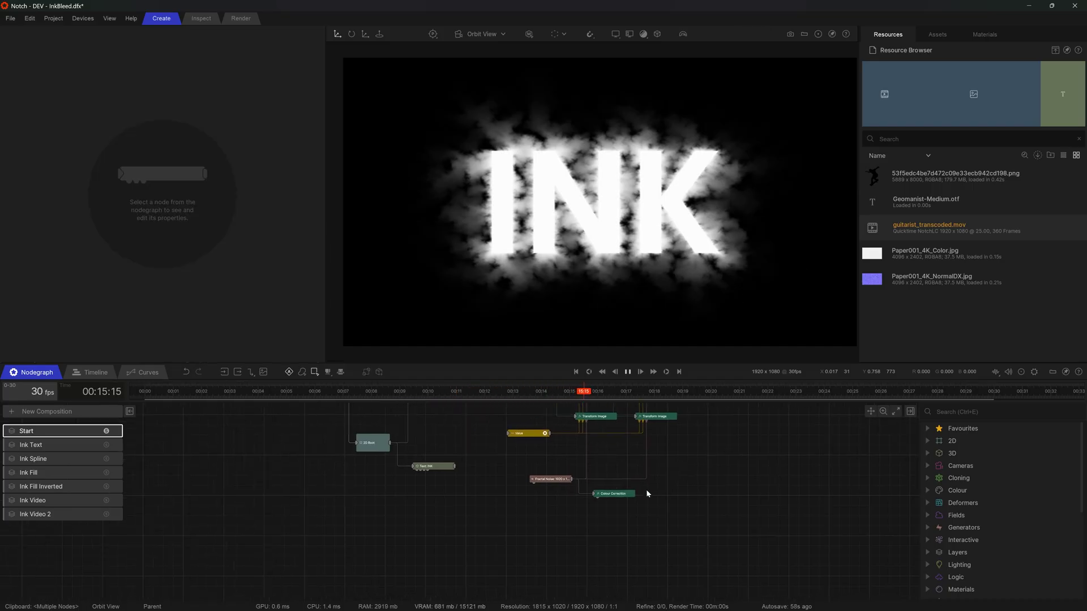
left_click(619, 497)
double_click(677, 519)
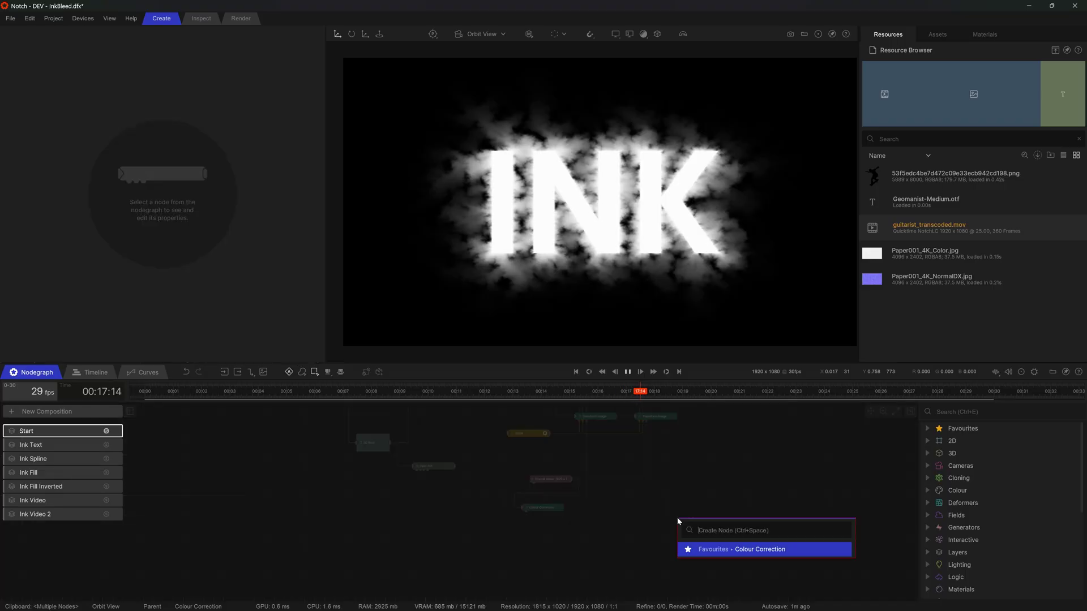
type("comp ima")
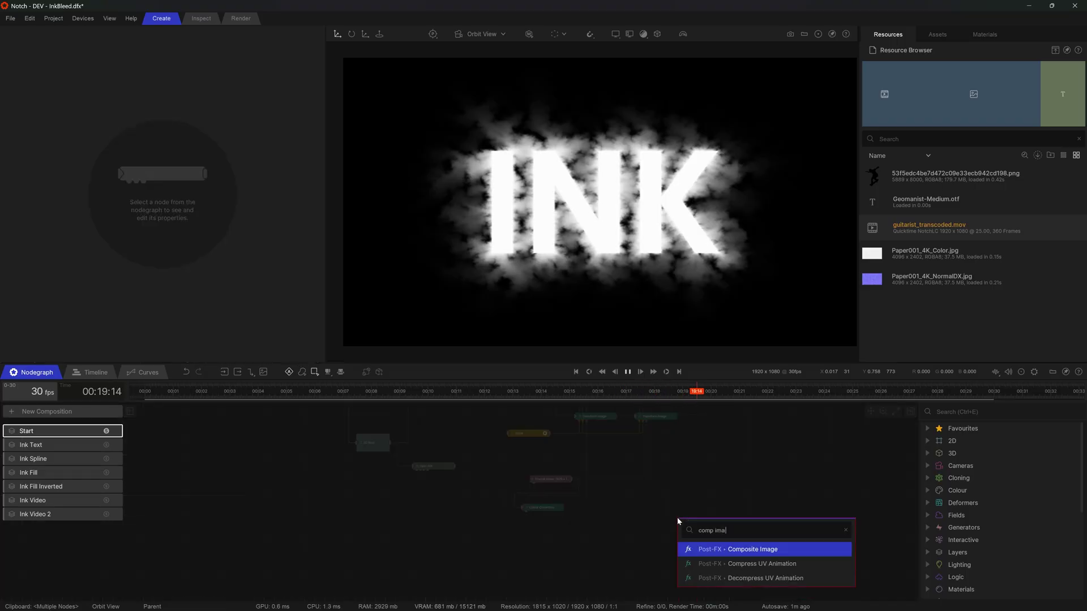
key("Return")
left_click_drag(567, 481, 678, 527)
- Place the Colour Correction node directly beneath the Fractal Noise and move the Composite Image node closer to them
left_click_drag(546, 509, 575, 495)
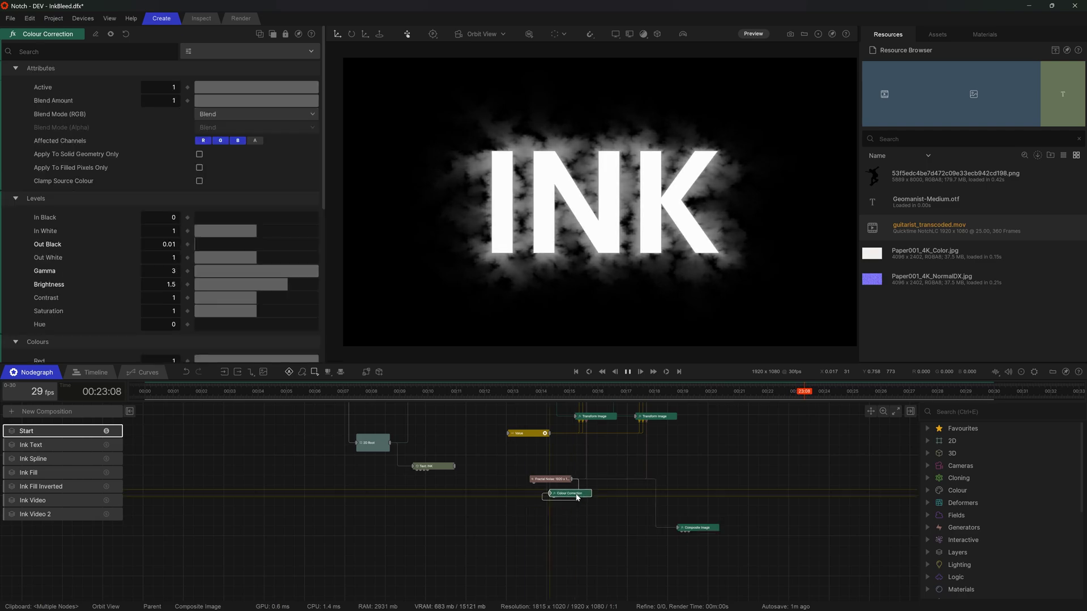
left_click(622, 505)
left_click_drag(709, 529, 675, 518)
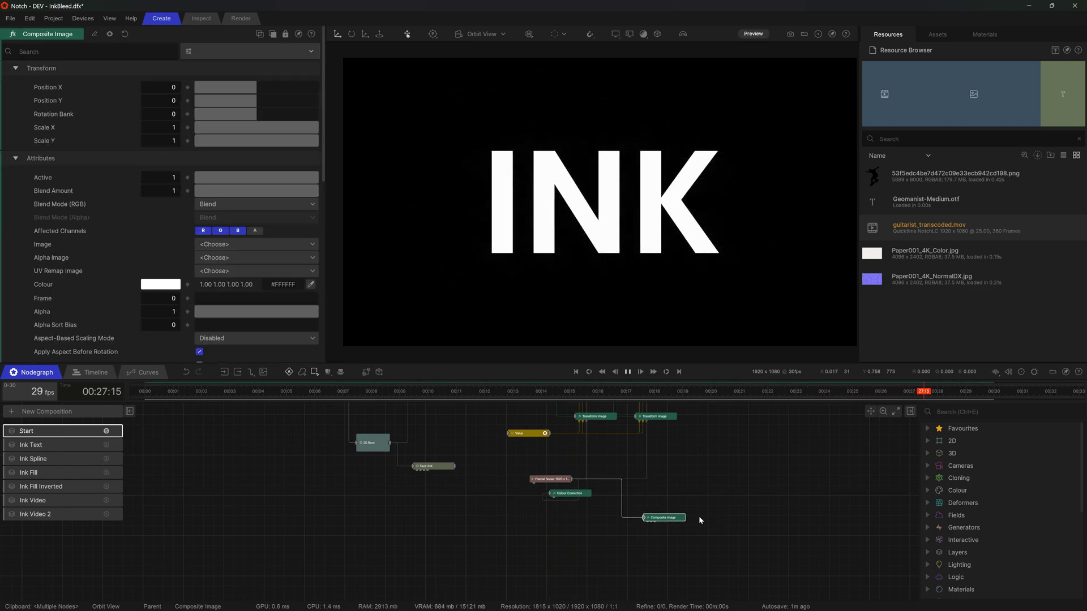
- Duplicate the Fractal Noise node and place the copy beneath the Composite Image node
left_click_drag(544, 464, 550, 483)
key("ctrl+c")
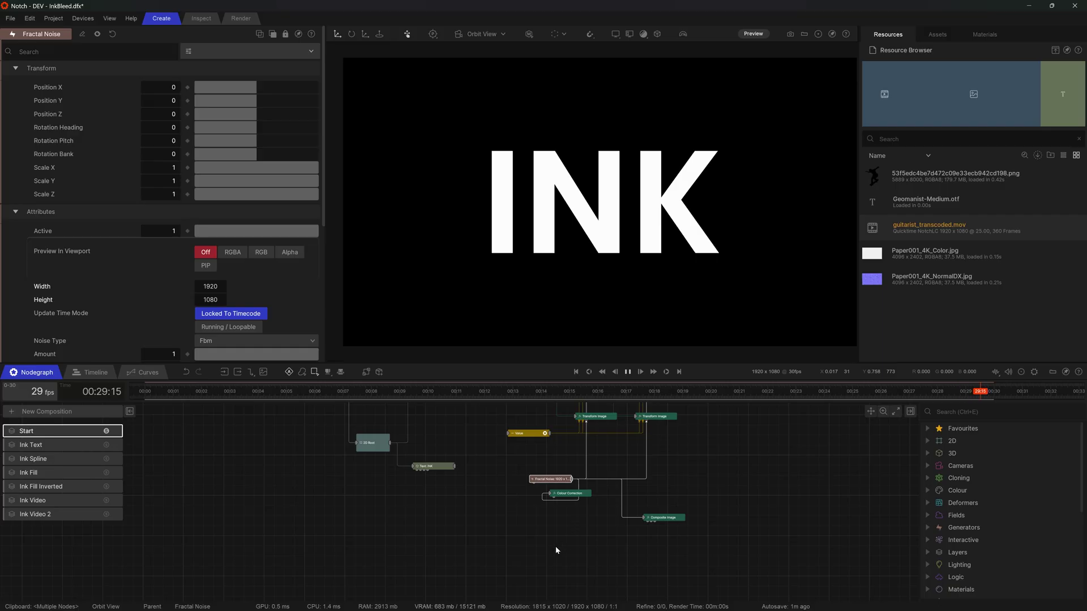
key("ctrl+v")
left_click_drag(585, 549, 606, 540)
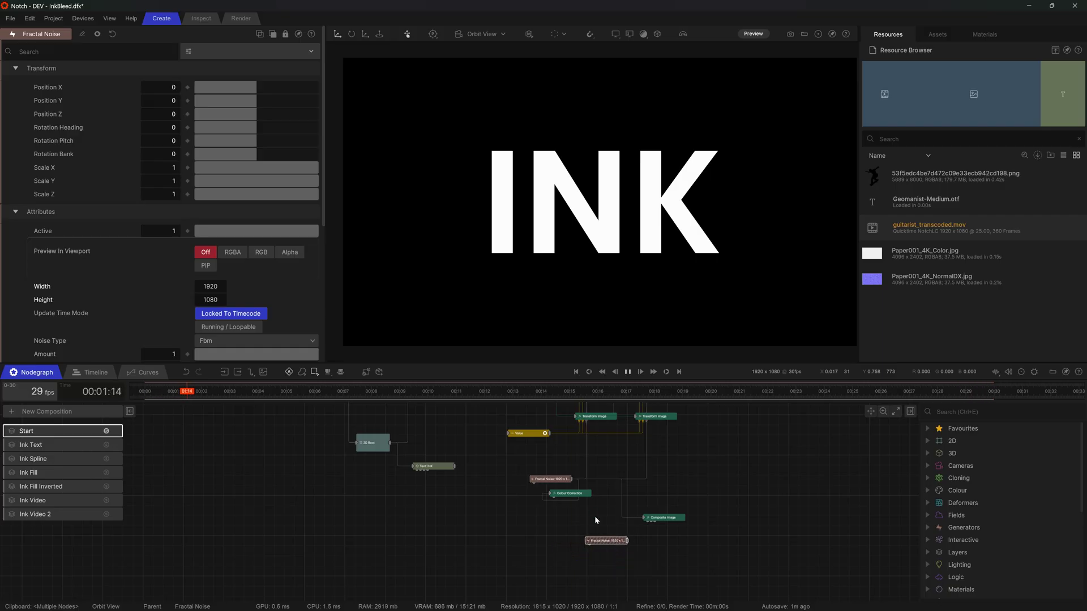
- Connect the duplicated Fractal Noise to the Composite Image node's image input, with the Composite Image enabled
left_click(690, 522)
left_click(661, 517)
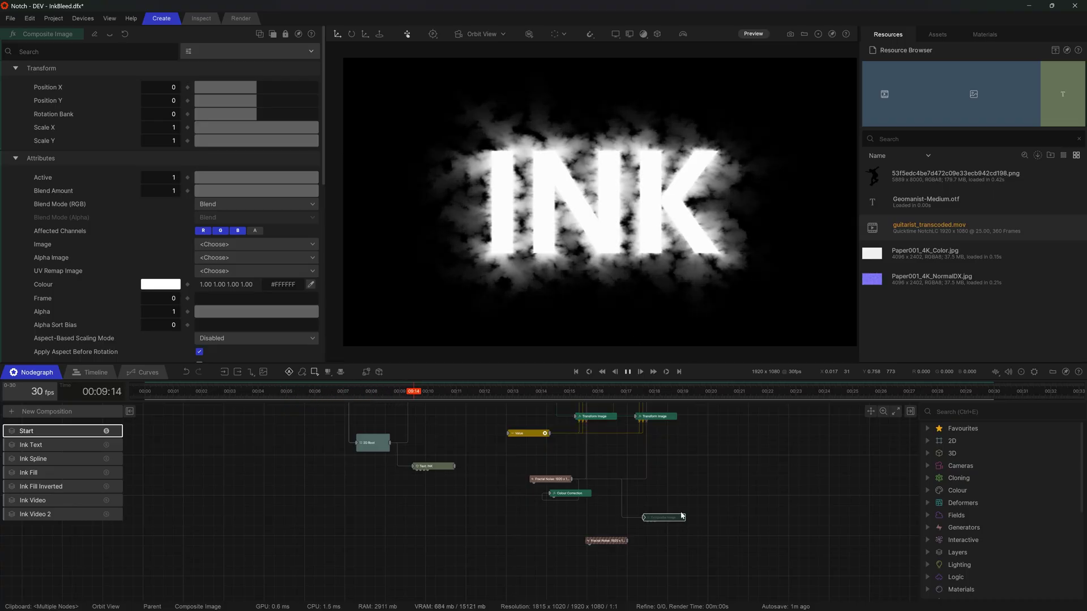
left_click_drag(627, 541, 653, 522)
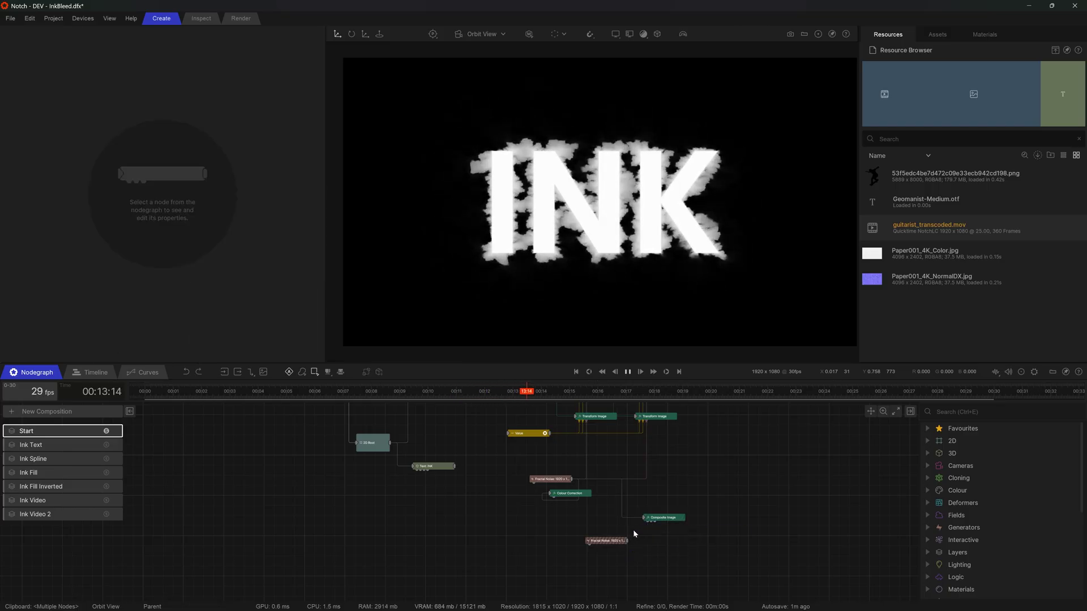
left_click_drag(648, 523, 648, 523)
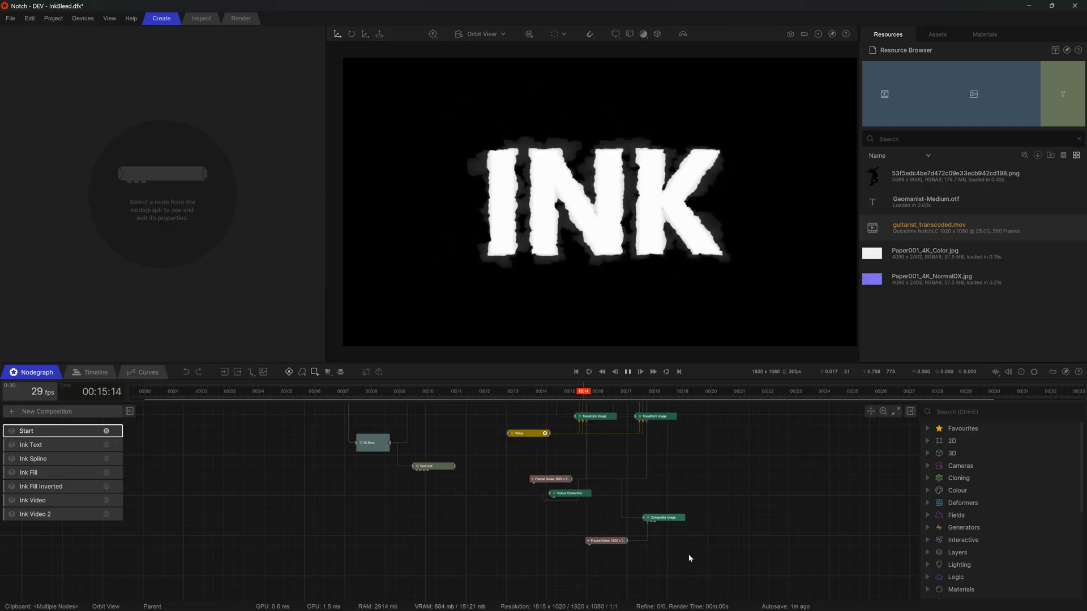
- Pause playback and preview the duplicated Fractal Noise in the viewport as RGB
left_click(668, 518)
key("space")
left_click_drag(582, 574, 608, 527)
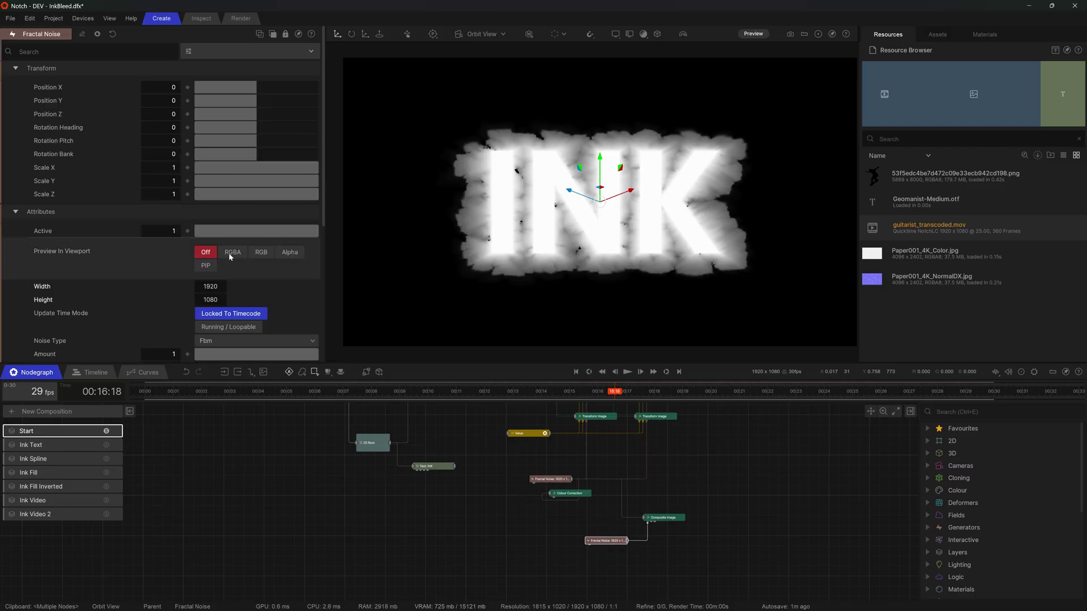
left_click(261, 251)
- Set the Composite Image node's Blend Mode (RGB) to Multiply
left_click(665, 517)
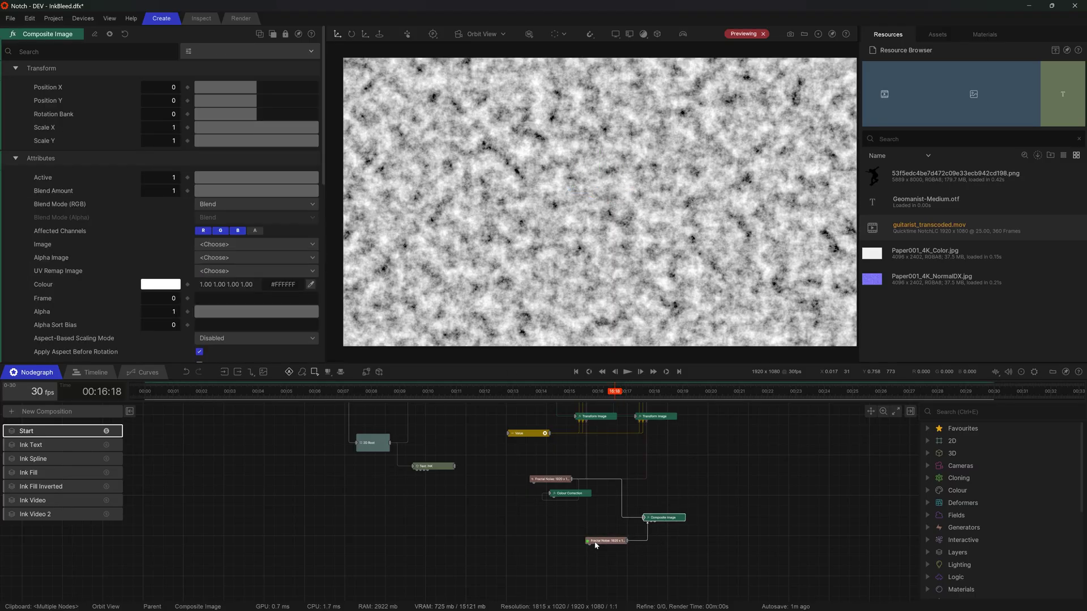
scroll(94, 242, "down", 5)
scroll(205, 217, "up", 2)
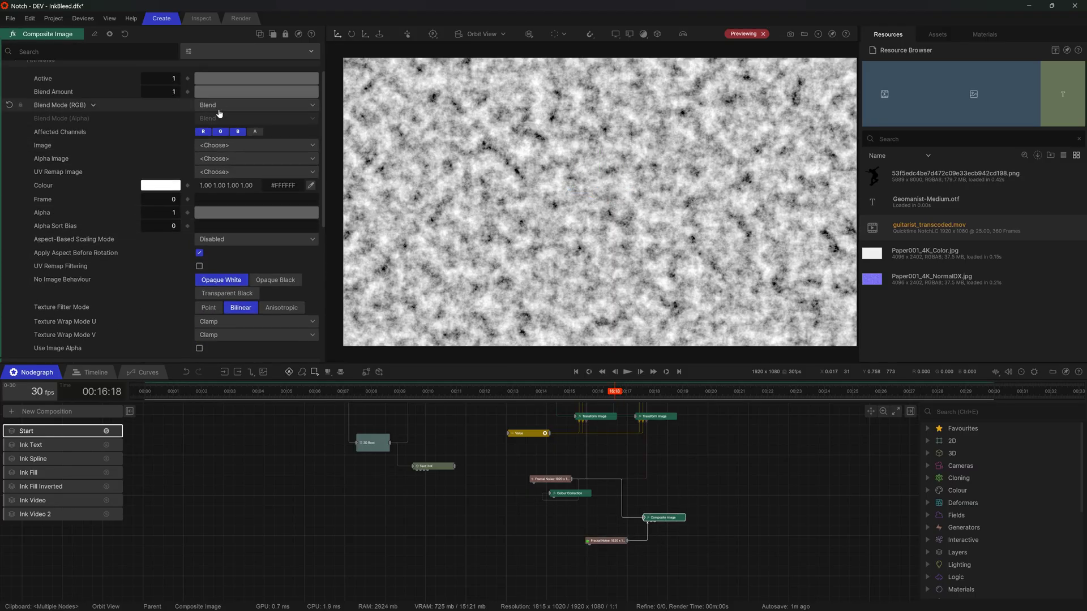
left_click(213, 107)
left_click(236, 171)
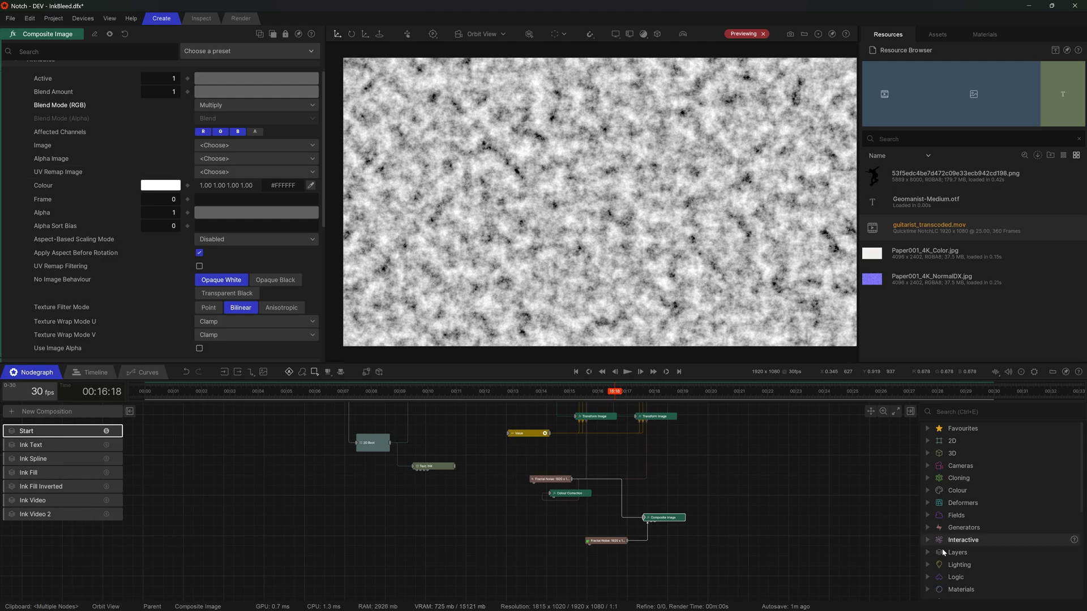
- Set the duplicated Fractal Noise's Noise Scale to about 2.92, Gain to about 0.44 and Num Octaves to 3
left_click(588, 541)
left_click_drag(273, 308, 212, 309)
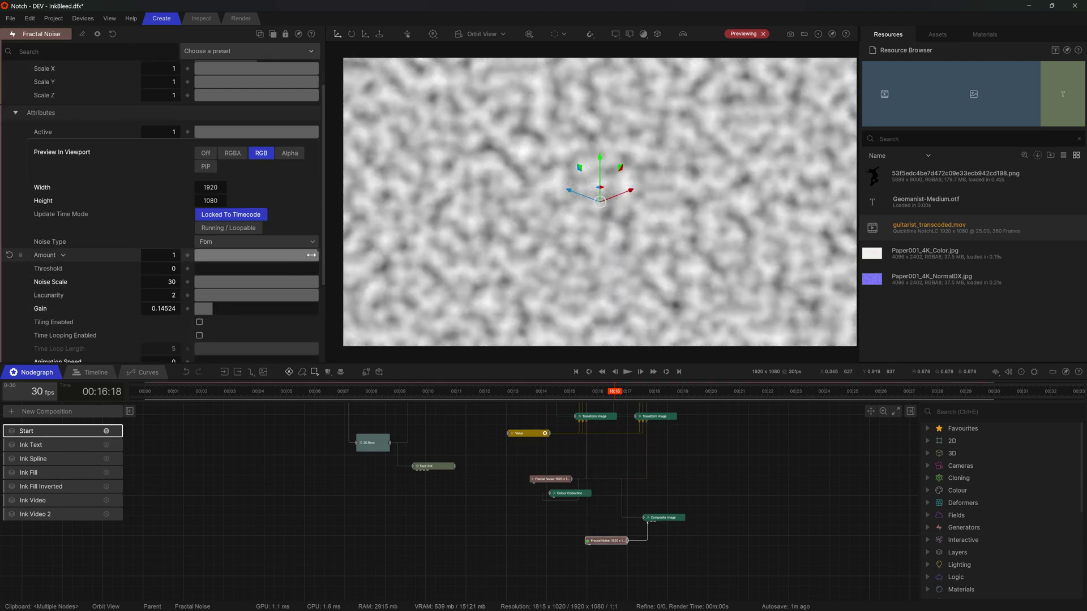
mouse_move(316, 282)
left_mouse_down()
mouse_move(196, 291)
mouse_move(221, 291)
mouse_move(206, 291)
mouse_move(223, 309)
mouse_move(266, 310)
mouse_move(212, 317)
left_mouse_up()
scroll(223, 331, "down", 3)
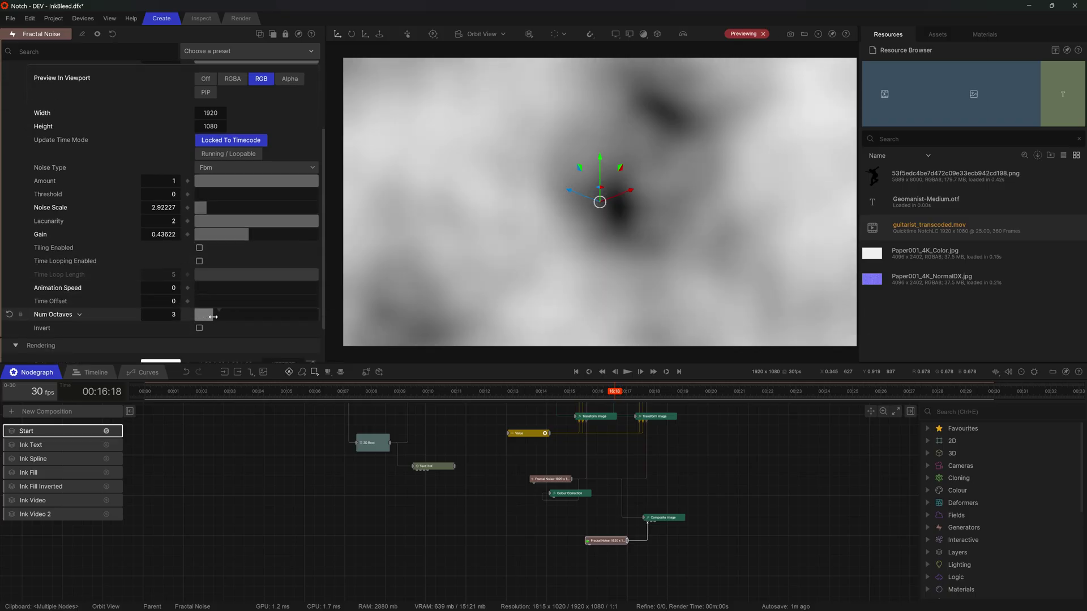
- Close the noise preview, play the composition and disable the Composite Image node to compare the bleed without it
left_click(755, 34)
key("space")
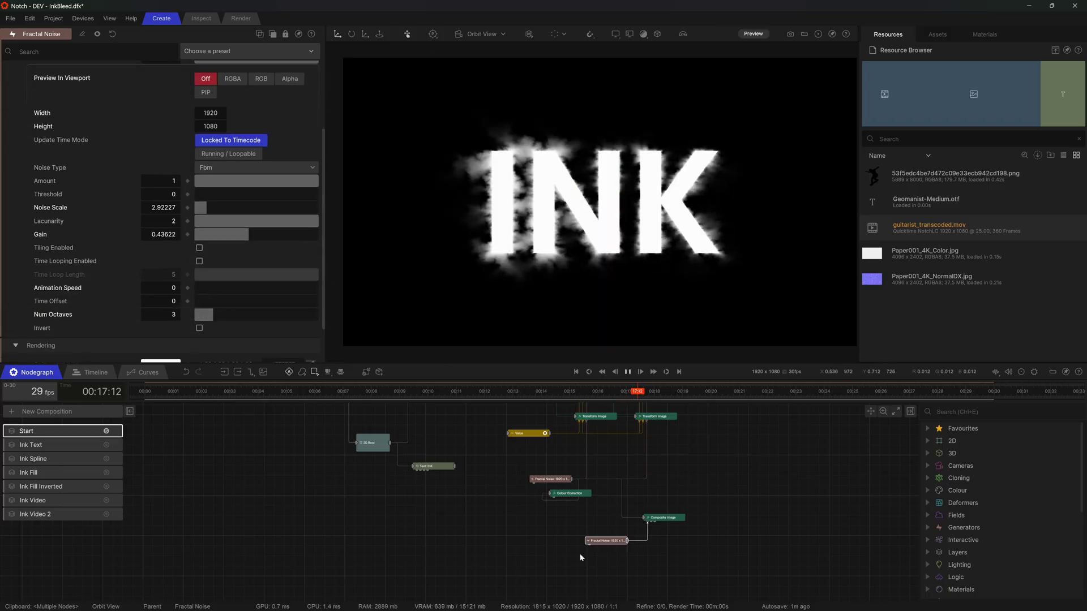
left_click(681, 517)
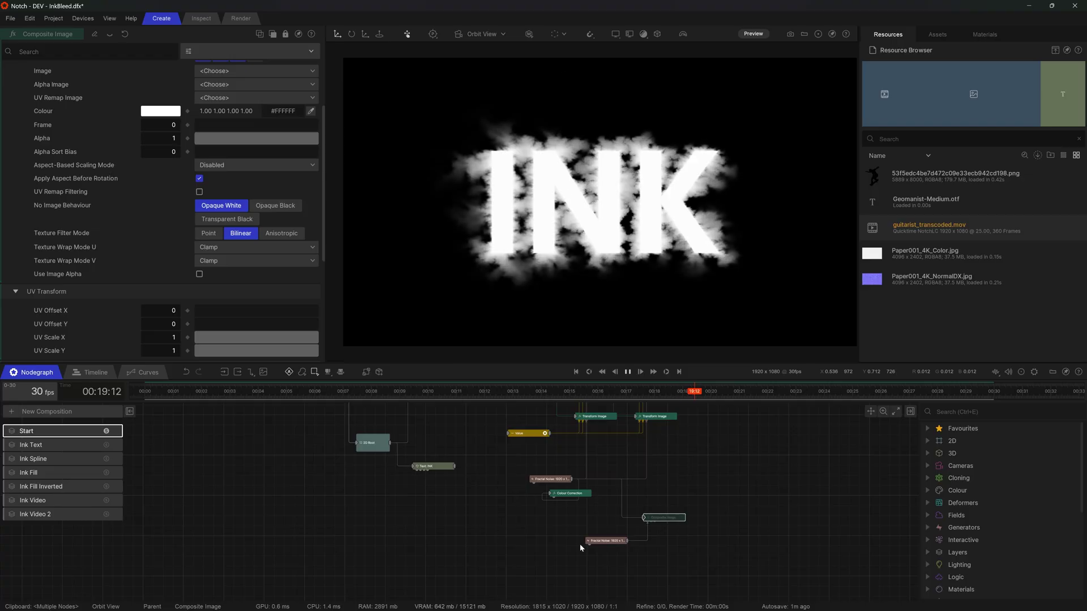
- Pause playback, preview the original Fractal Noise as RGB and re-enable the Composite Image node
left_click(550, 478)
key("space")
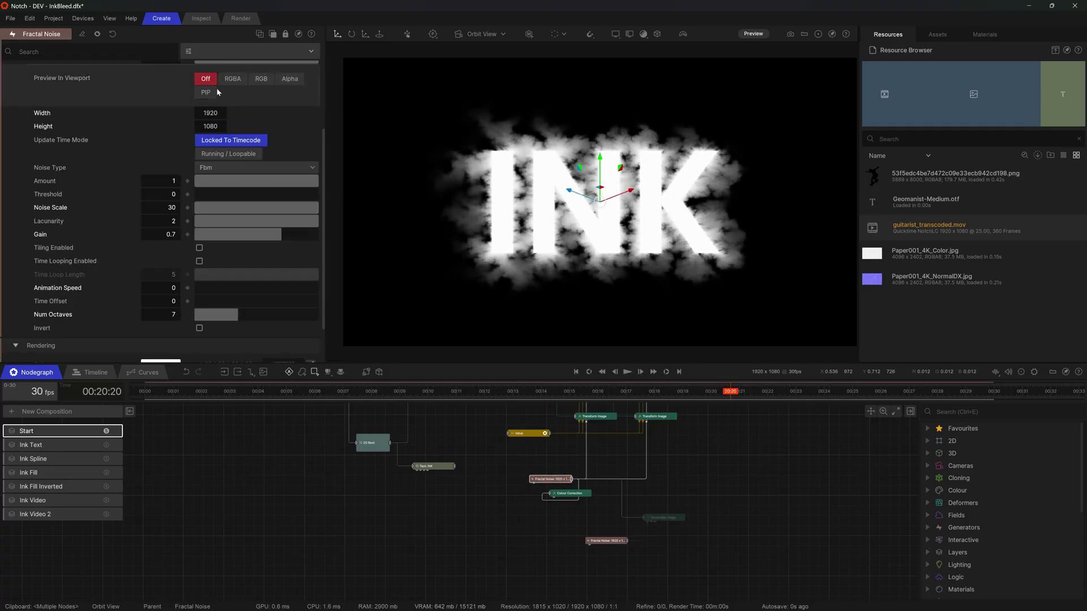
left_click(232, 79)
left_click(261, 78)
left_click(662, 518)
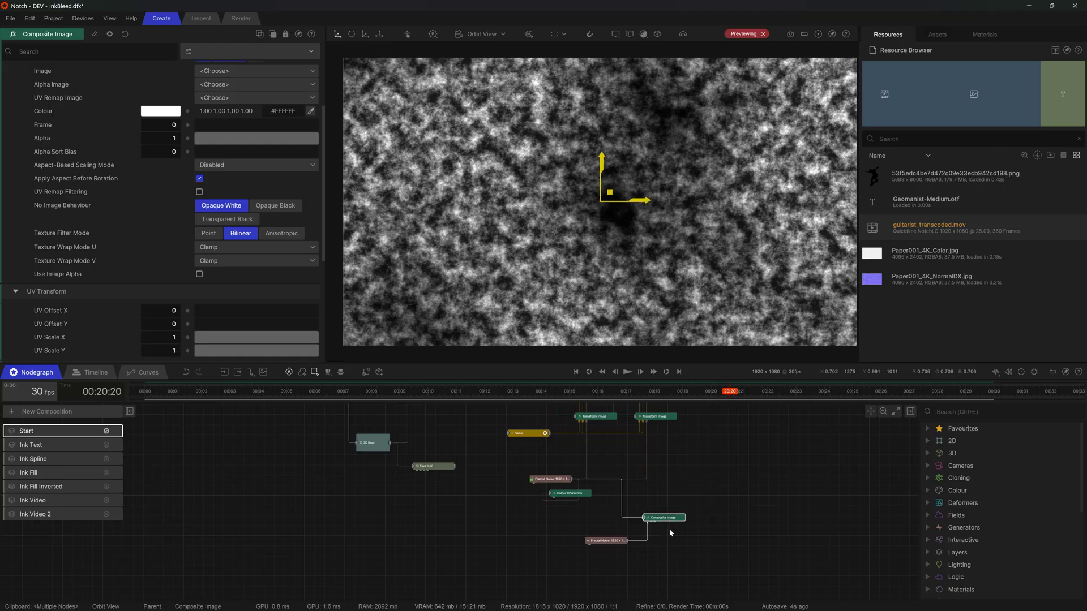
scroll(179, 181, "up", 3)
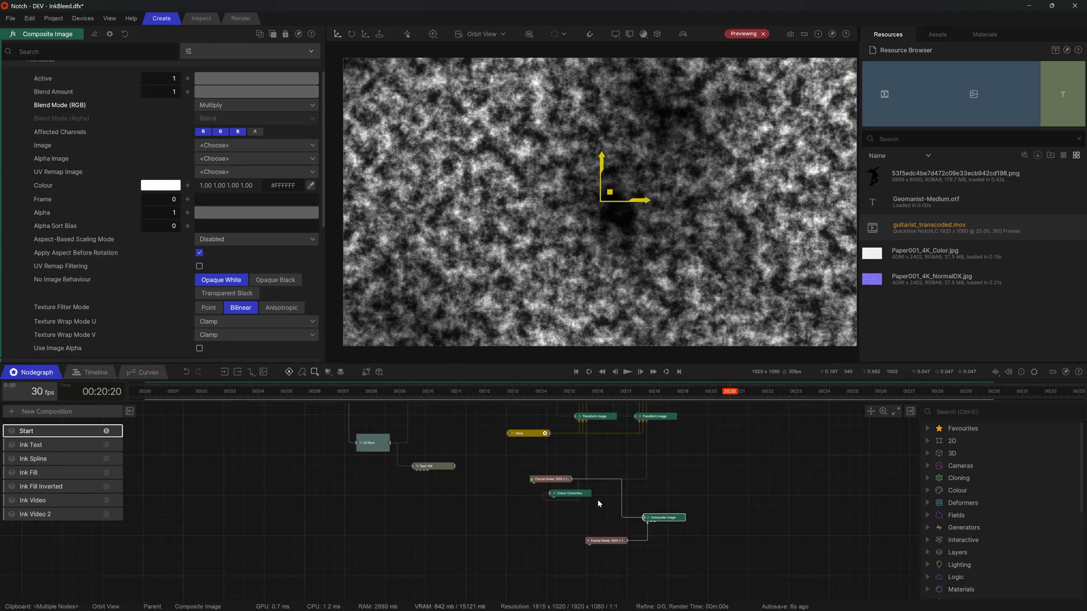
- Set the duplicated Fractal Noise's Gain to 0.5 and Noise Scale to about 2.44
left_click(605, 540)
left_click_drag(203, 282, 294, 307)
key("ctrl+z")
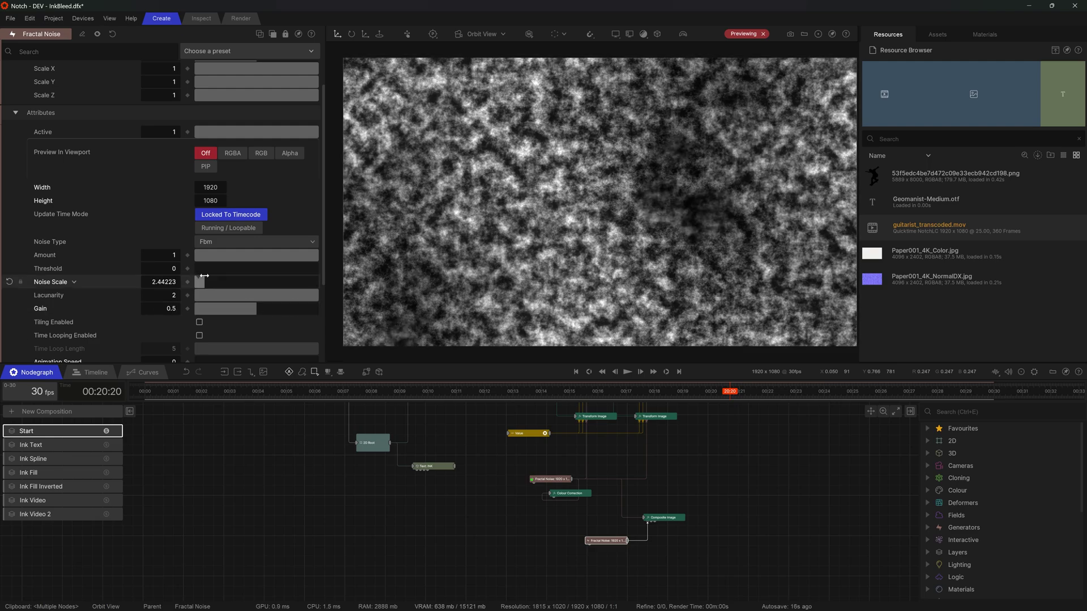
- Set the duplicated Fractal Noise's Position Y to about 0.95 and the Composite Image's Blend Amount to about 1.48
left_click_drag(203, 282, 214, 288)
scroll(255, 102, "up", 3)
left_click_drag(255, 89, 310, 100)
left_click_drag(308, 191, 379, 198)
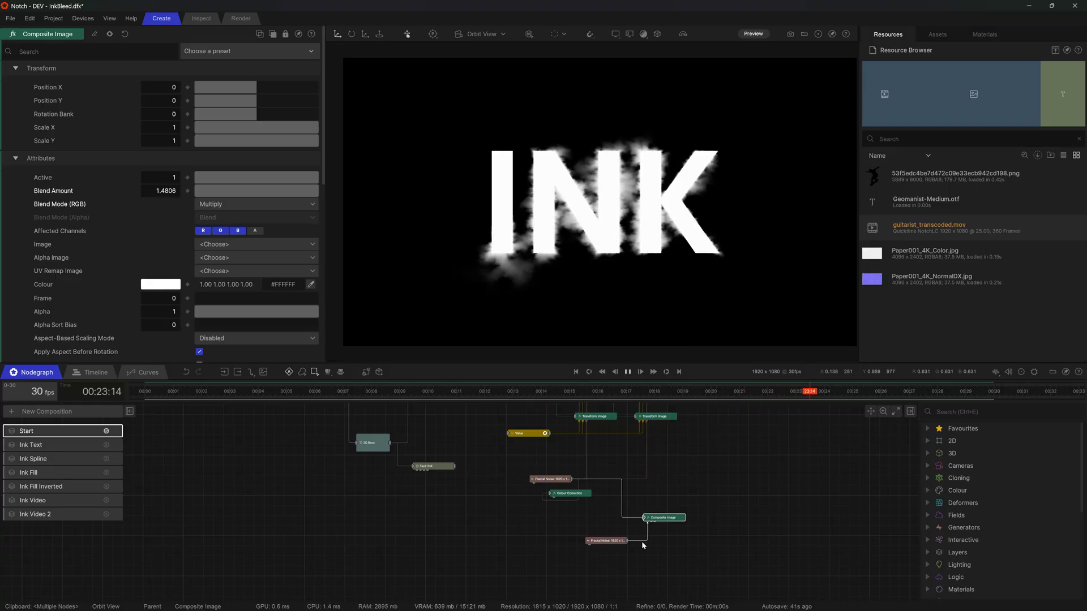
- Set the duplicated Fractal Noise's Position X to about -1.58, deselect the node and pause playback
left_click(606, 541)
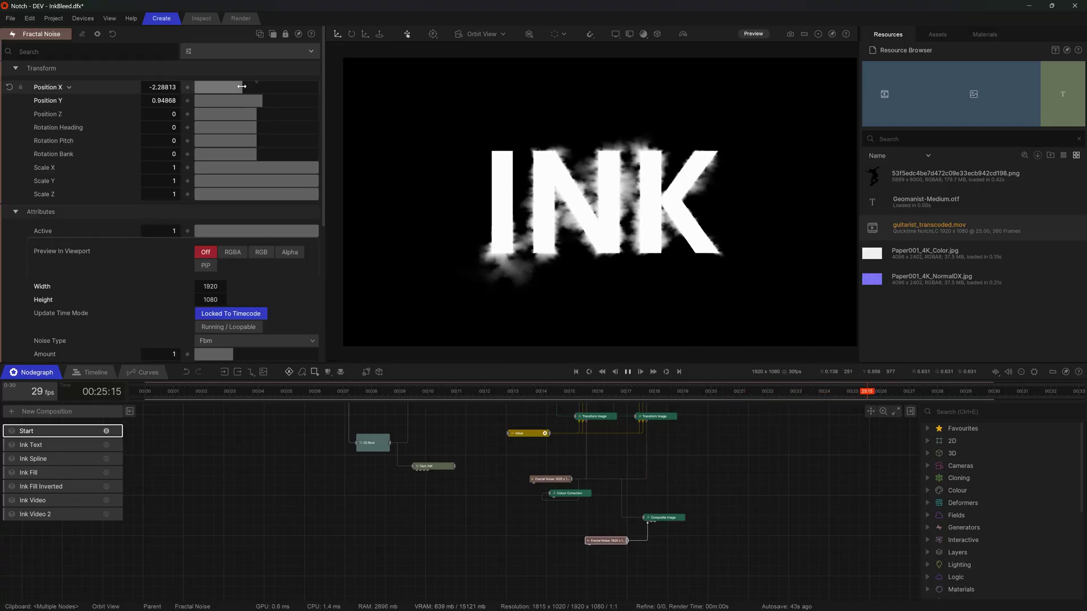
mouse_move(244, 87)
left_mouse_down()
mouse_move(301, 98)
mouse_move(284, 100)
left_mouse_up()
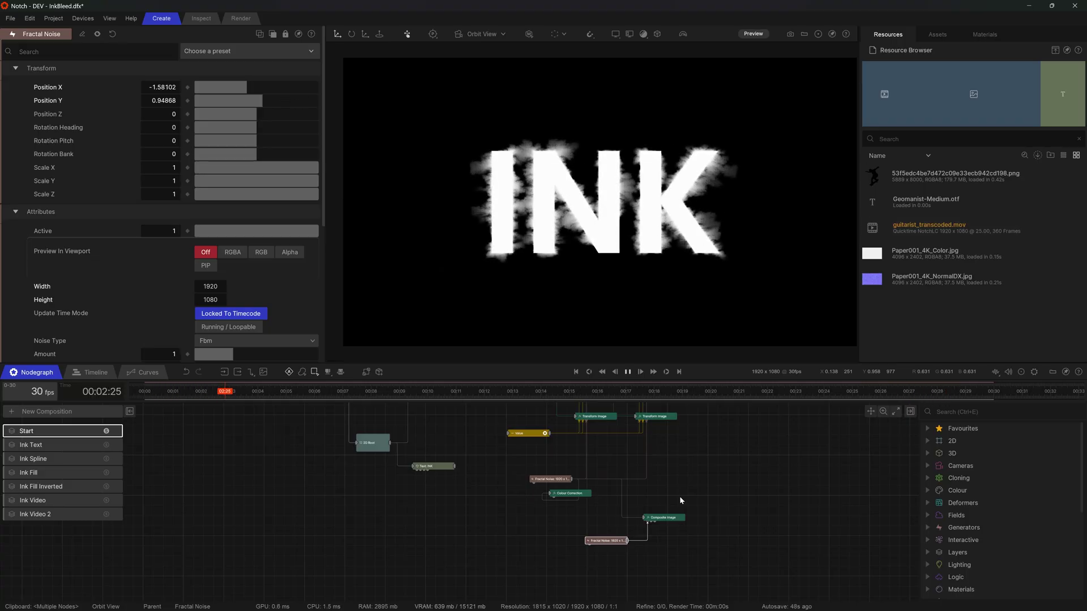
left_click(691, 538)
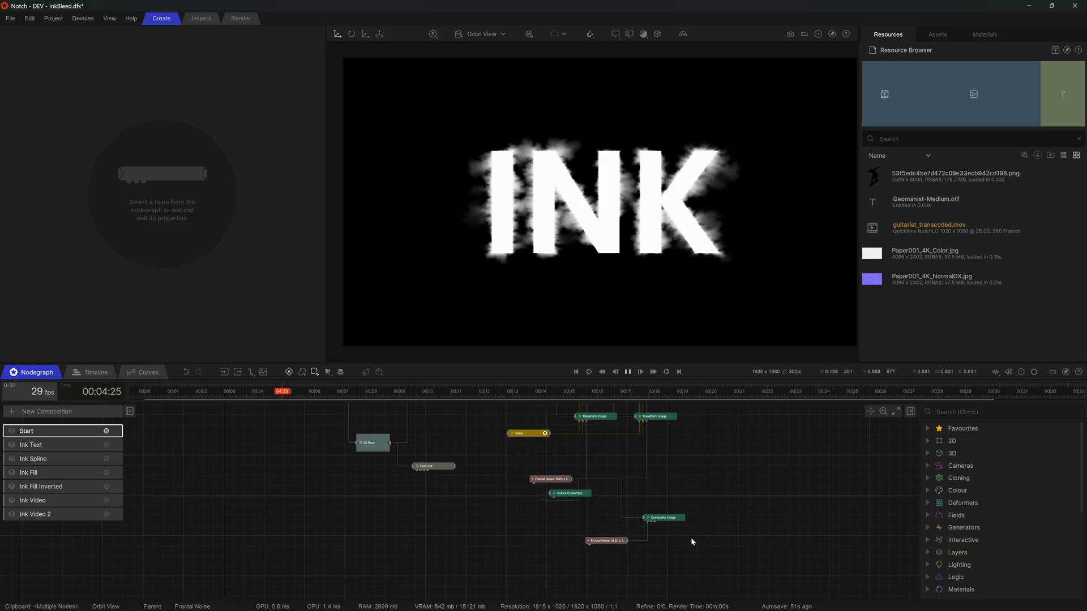
key("space")
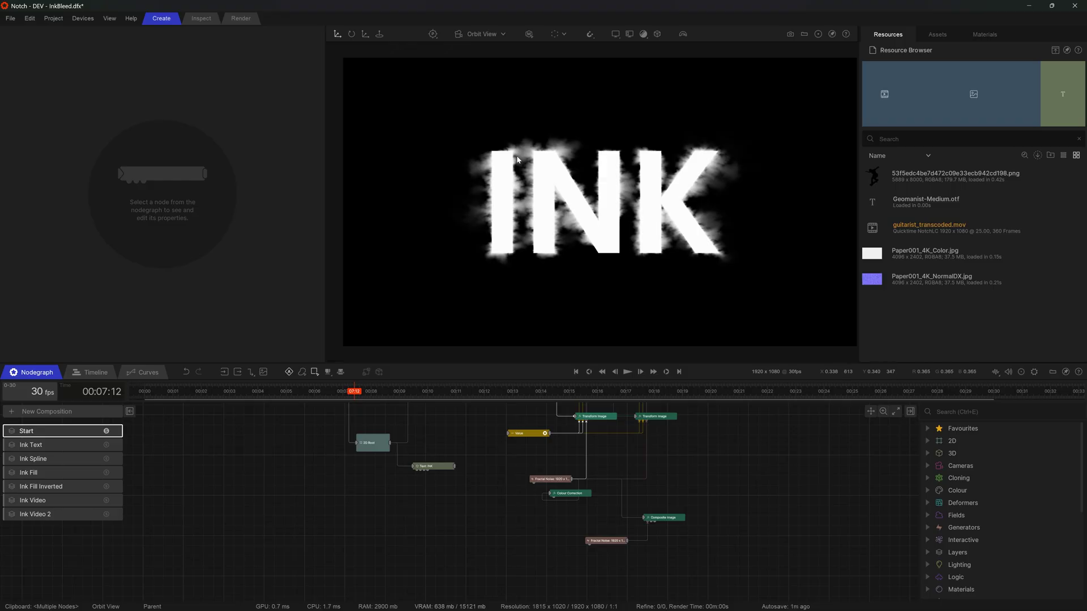
- Move the Frame Feedback node above the Transform Image nodes and shift the Image 2D node further up the nodegraph
middle_click_drag(453, 436, 459, 506)
scroll(463, 475, "up", 4)
scroll(546, 536, "down", 5)
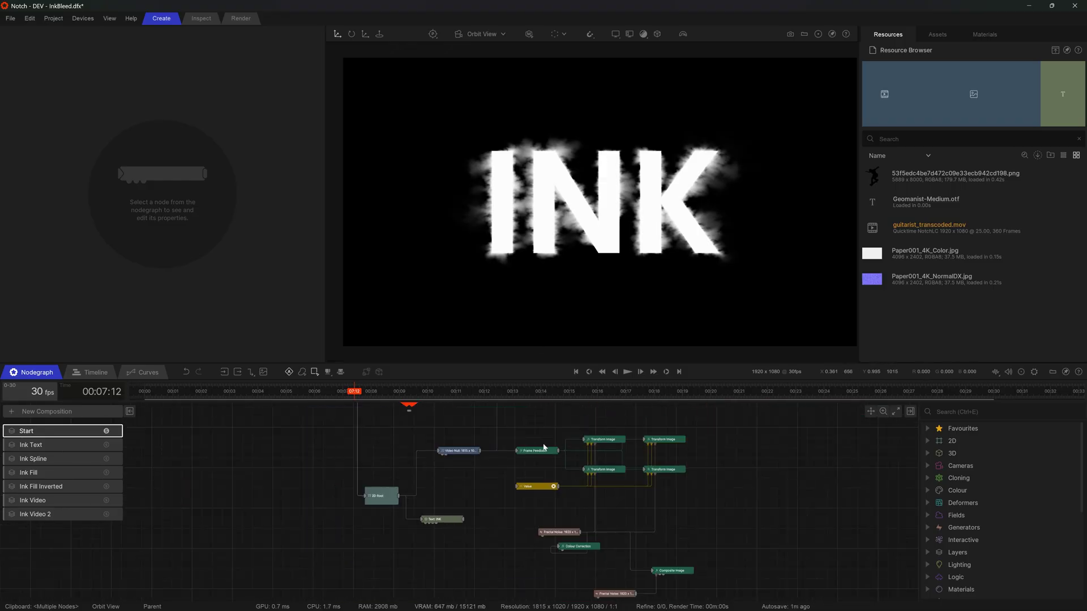
left_click_drag(543, 447, 544, 407)
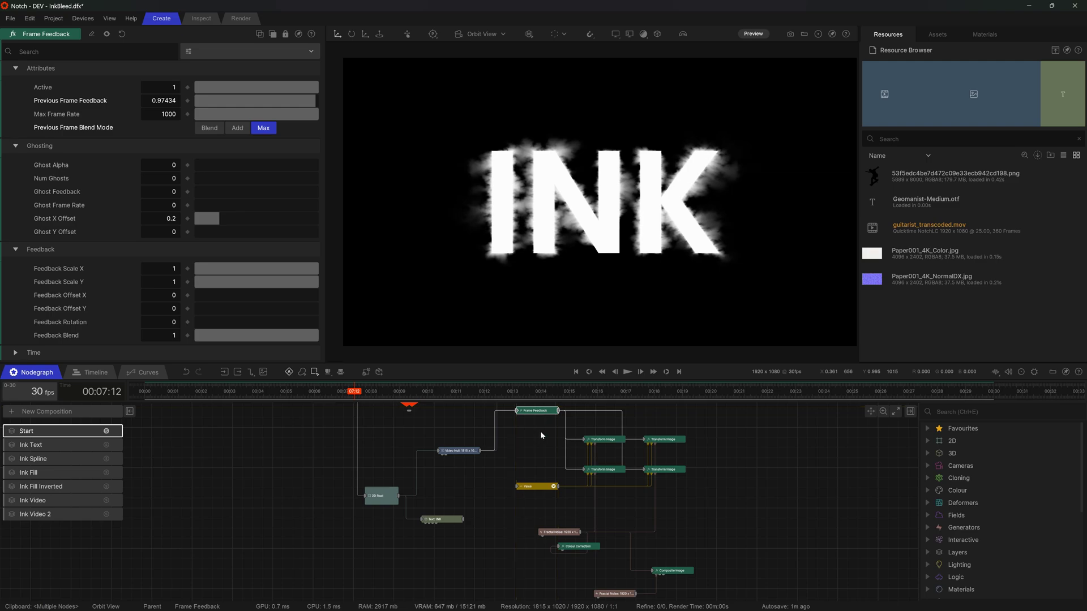
middle_click_drag(537, 431, 524, 479)
scroll(519, 487, "up", 1)
left_click_drag(516, 437, 518, 404)
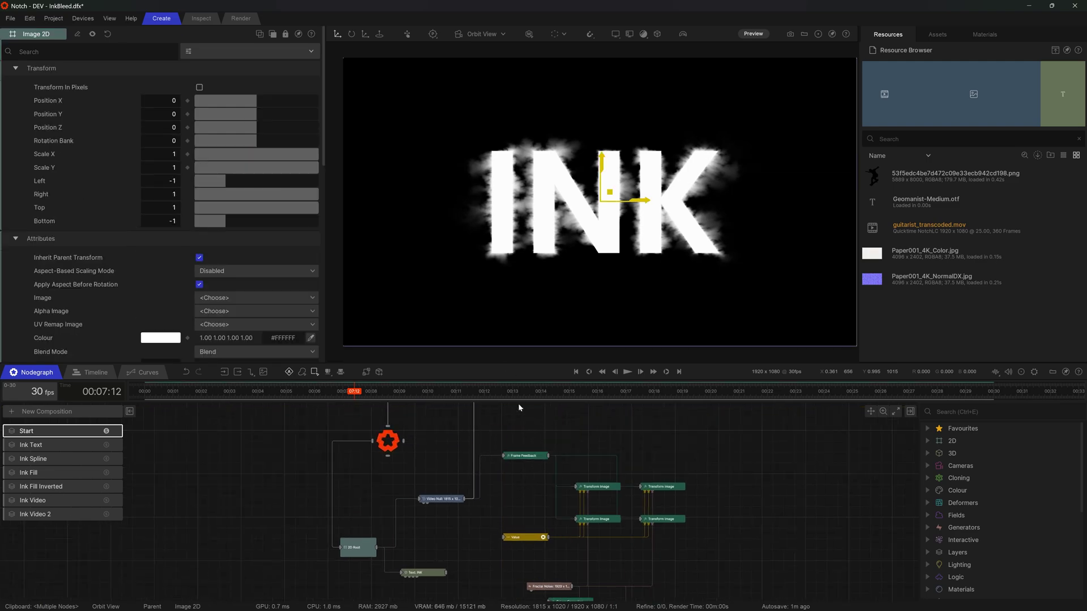
- Add a Dilate node directly below Frame Feedback and connect the Video Null's output to it
left_click(521, 502)
scroll(524, 498, "up", 2)
right_click(530, 480)
type("di")
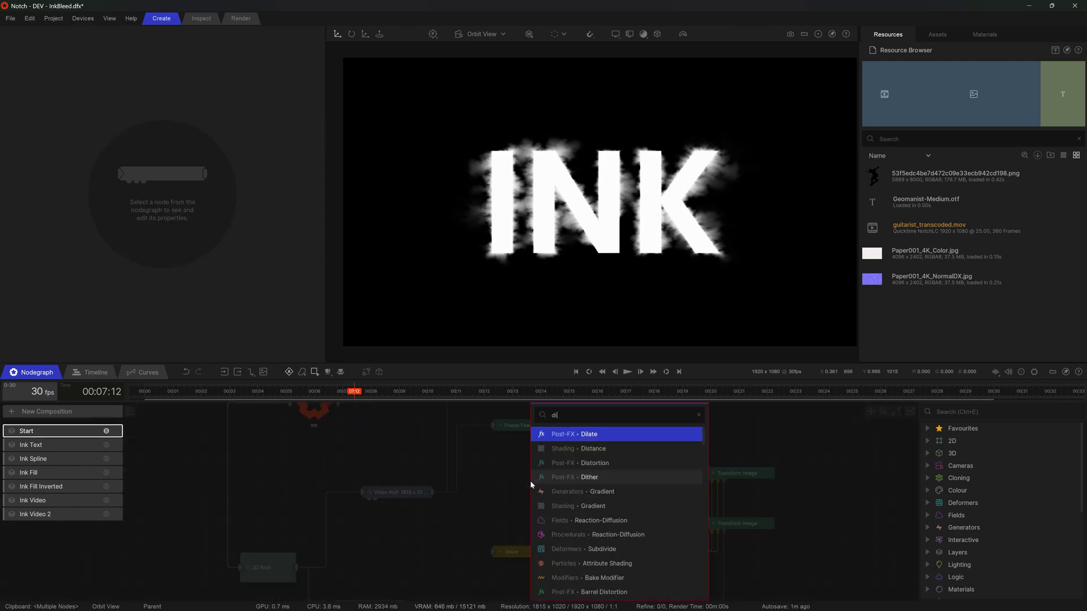
key("Return")
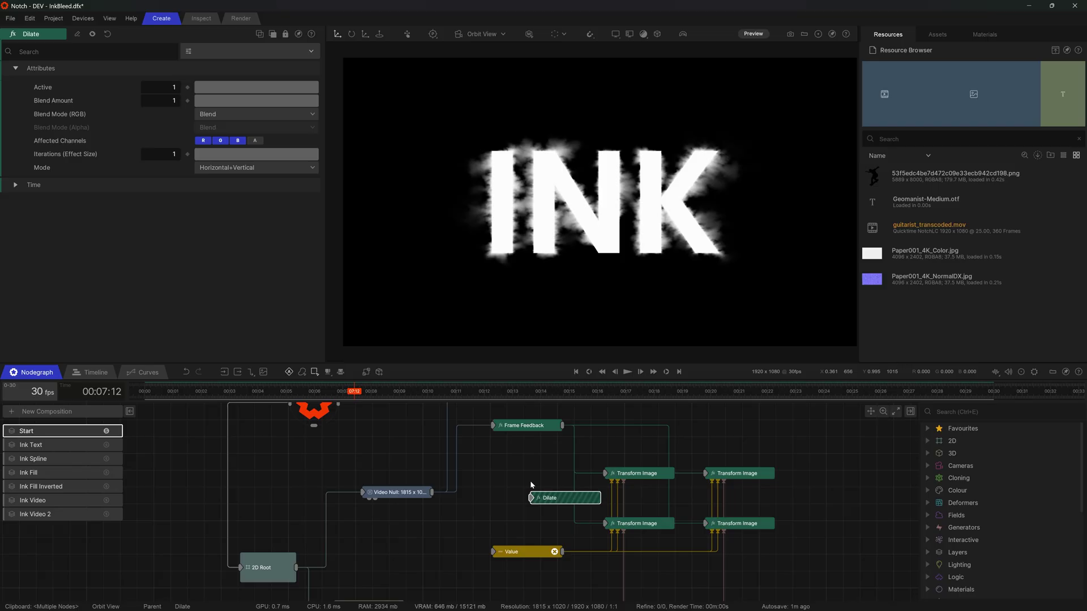
left_click_drag(559, 502, 532, 452)
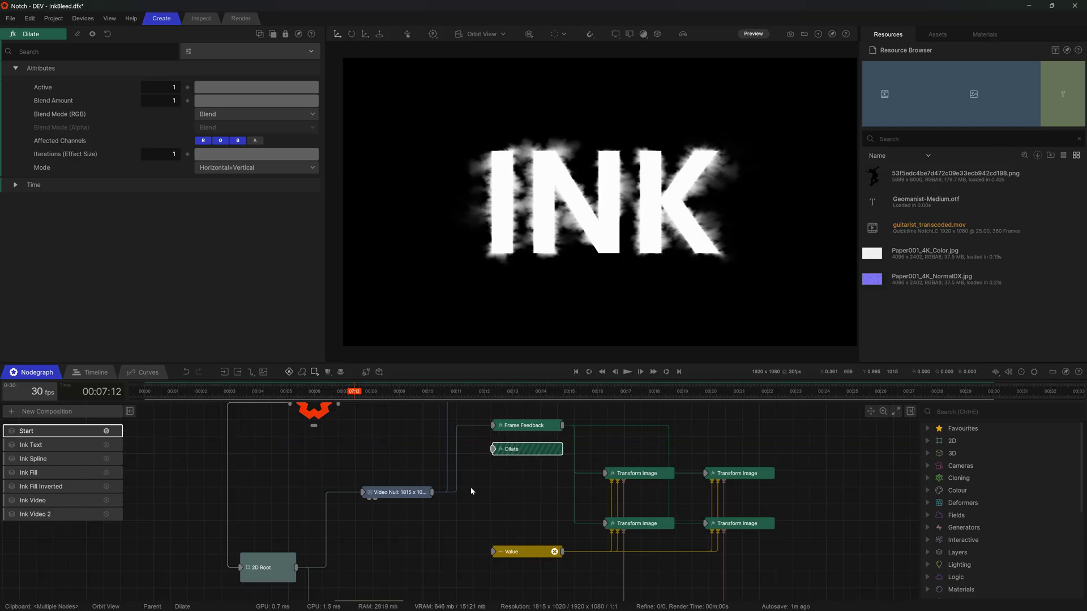
left_click_drag(432, 492, 493, 449)
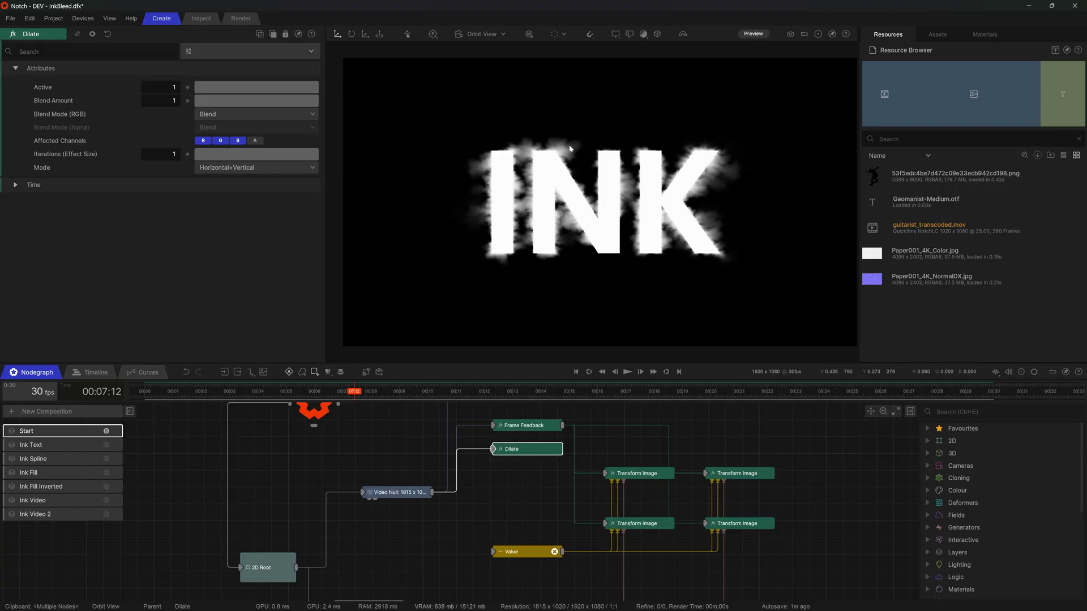
- Set the Dilate node's Iterations (Effect Size) to 4 and its Mode to Cross
left_click(219, 154)
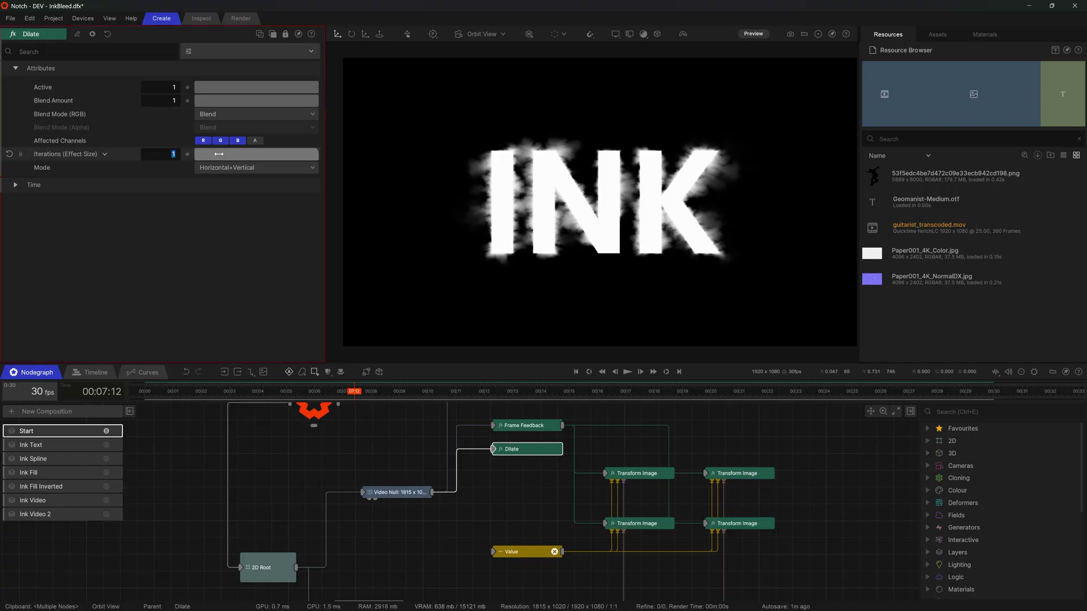
key("Return")
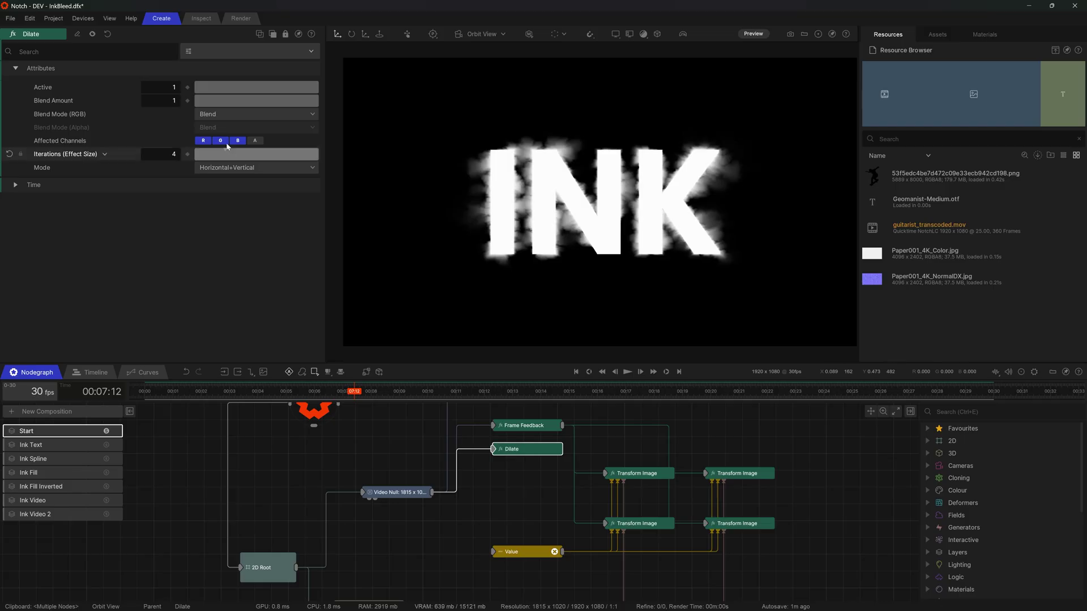
left_click(234, 168)
left_click(232, 218)
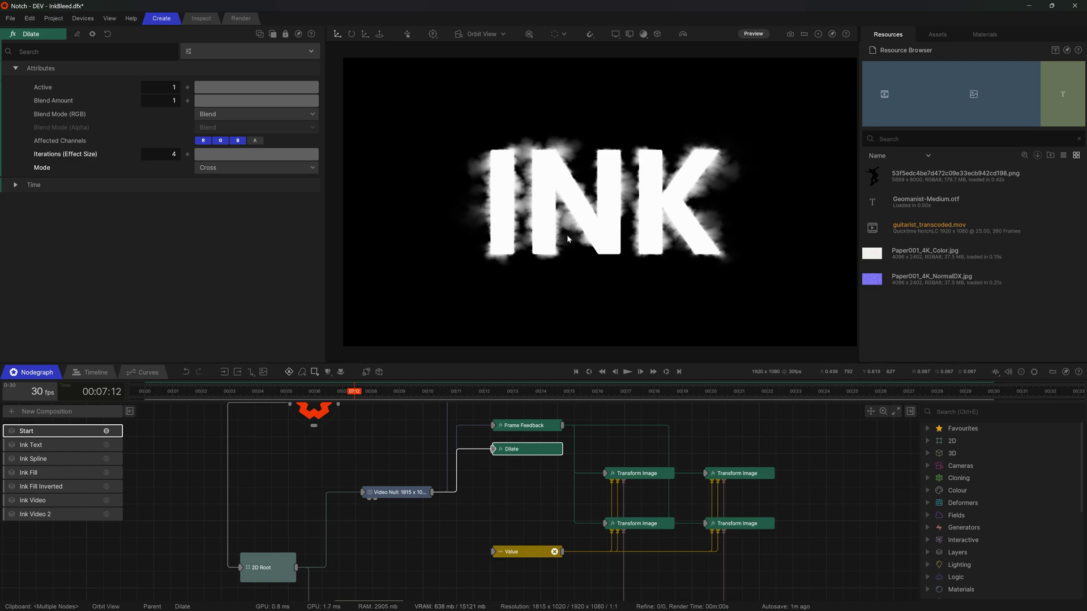
- Add an Edge Detect node below Dilate and connect the Video Null's output to it
right_click(507, 495)
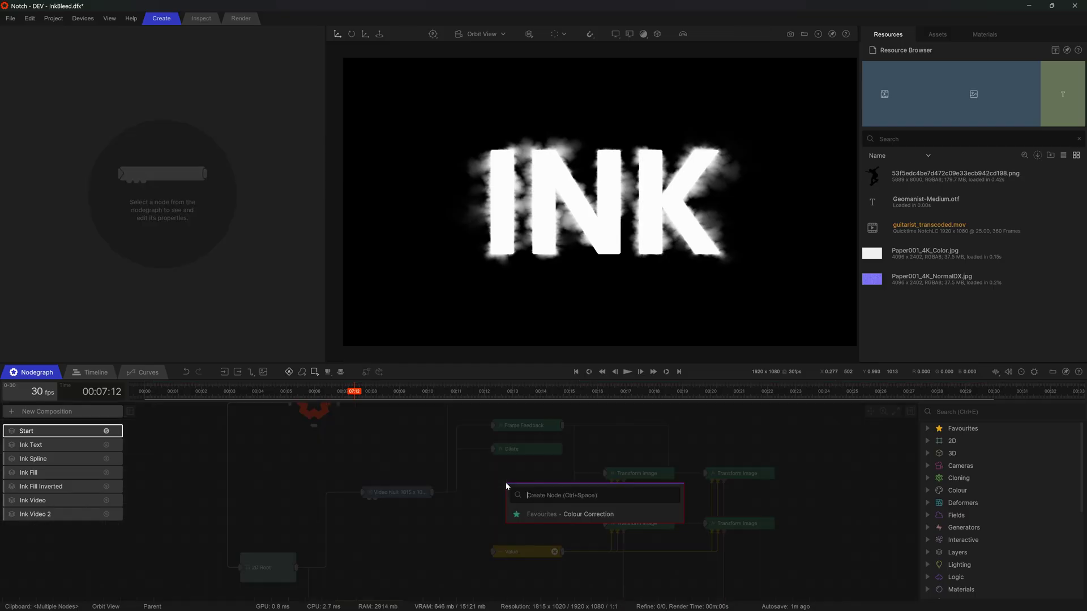
type("edge")
key("Return")
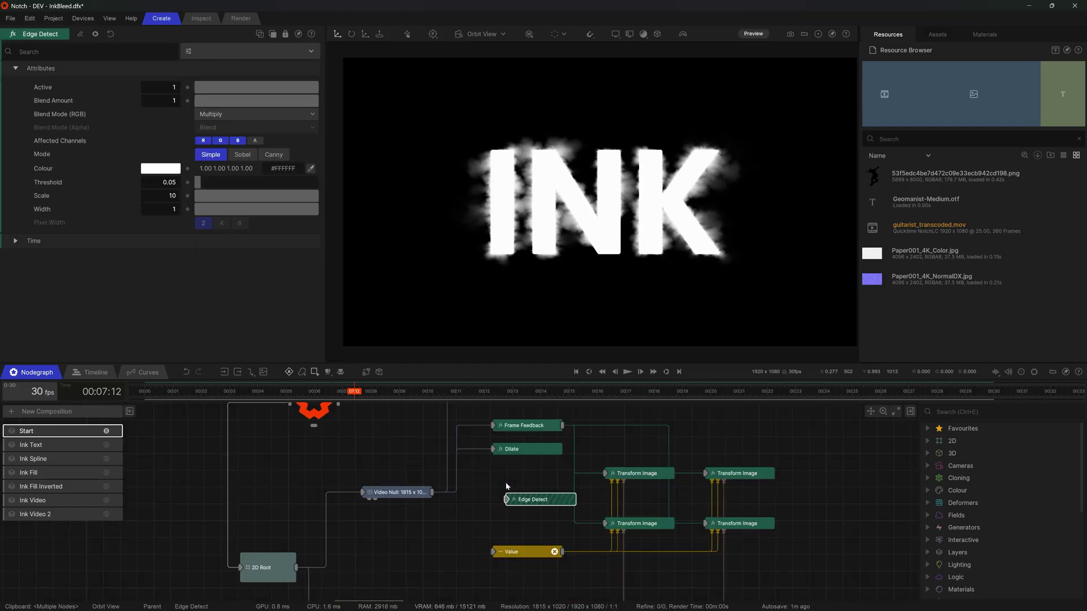
left_click_drag(527, 497, 512, 471)
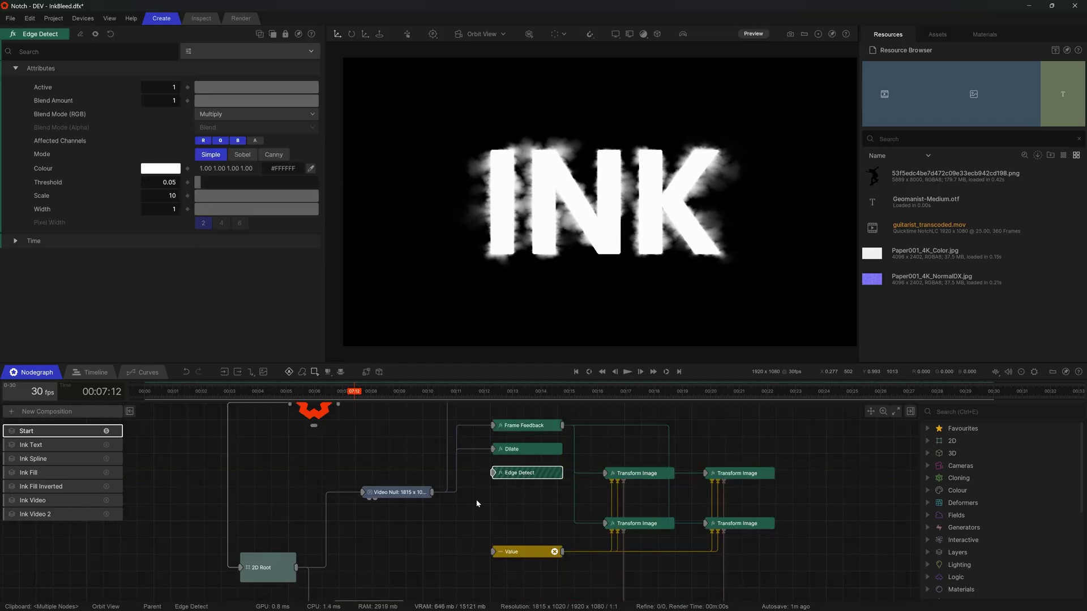
left_click_drag(432, 492, 493, 473)
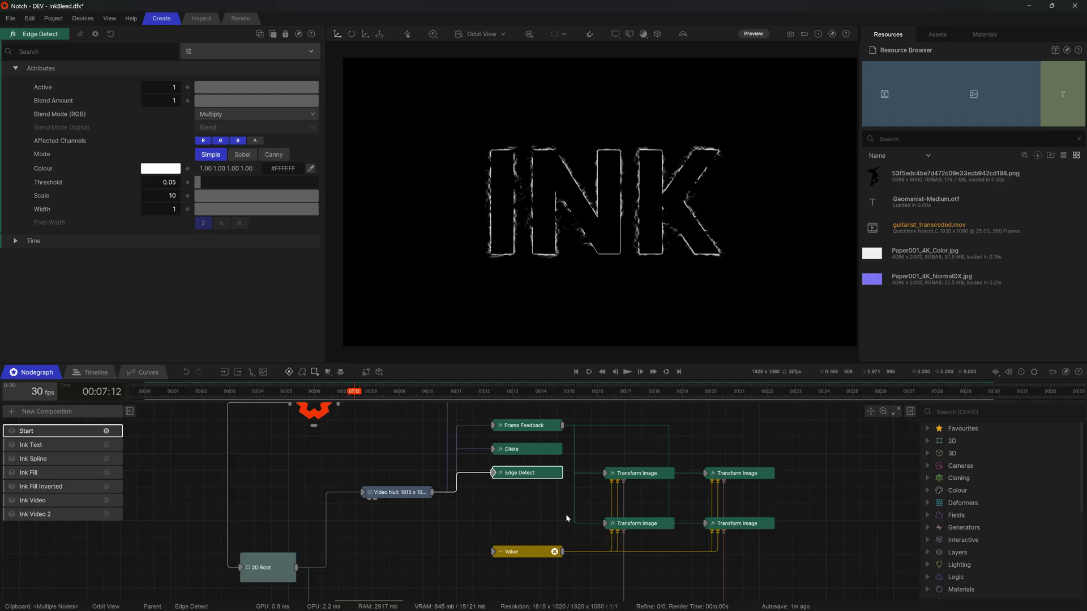
- Disable Edge Detect and set its Blend Mode (RGB) to Additive, Mode to Sobel, Threshold to about 0.05, Scale to about 6.59 and Pixel Width to 6
key("d")
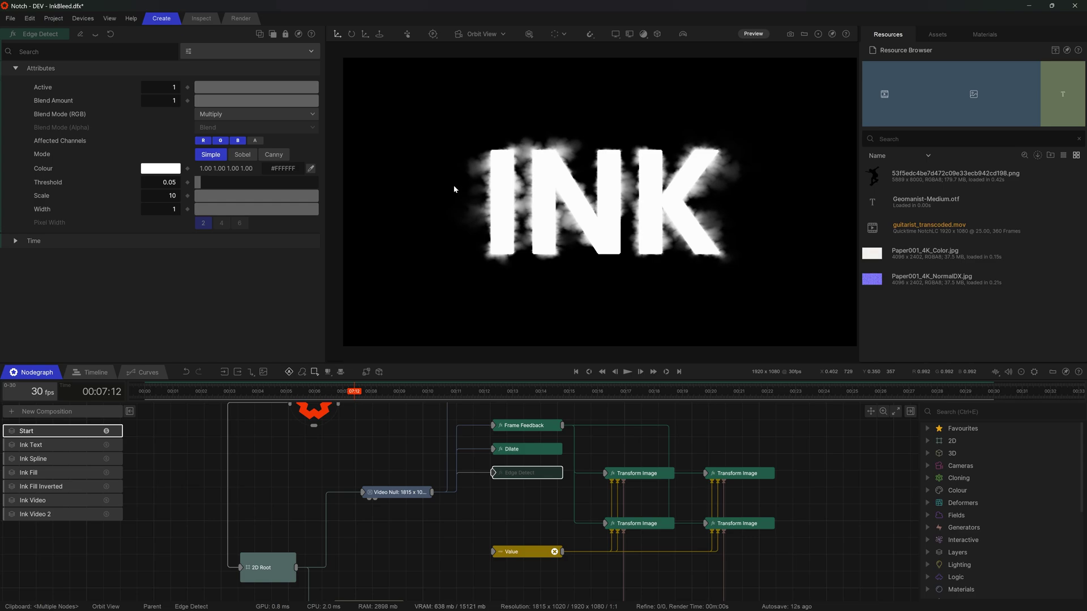
left_click(229, 115)
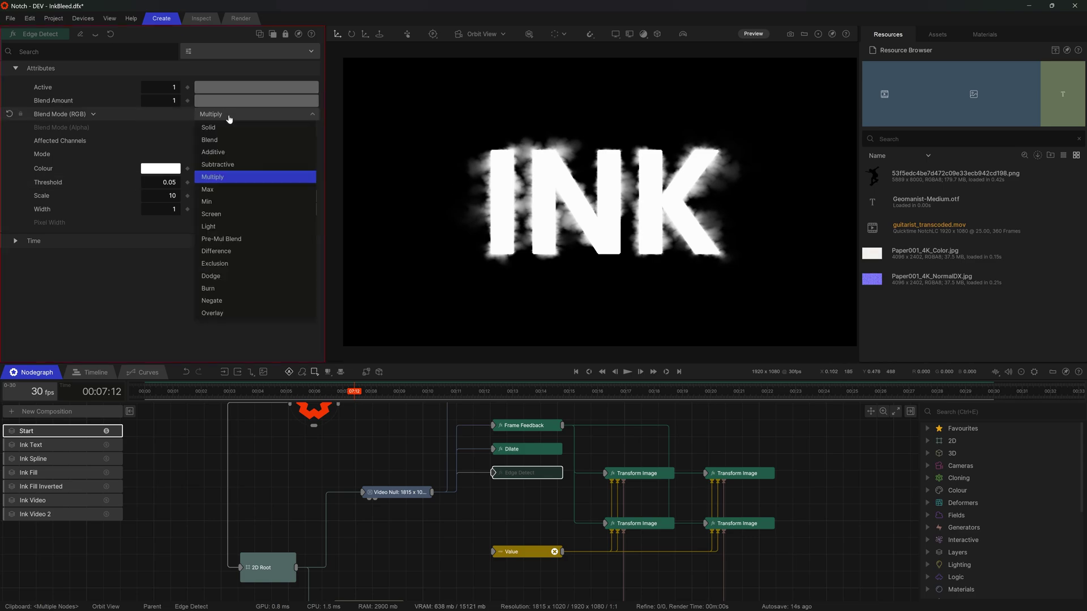
left_click(225, 151)
left_click_drag(211, 183, 201, 184)
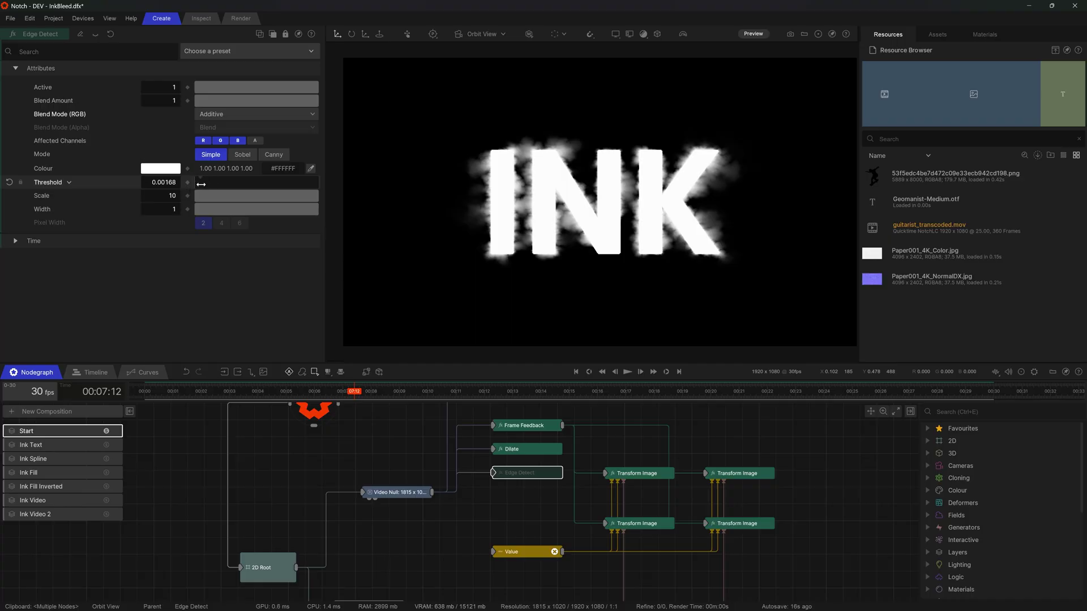
left_click(242, 155)
mouse_move(216, 196)
left_mouse_down()
mouse_move(195, 191)
mouse_move(208, 189)
left_mouse_up()
left_click(240, 223)
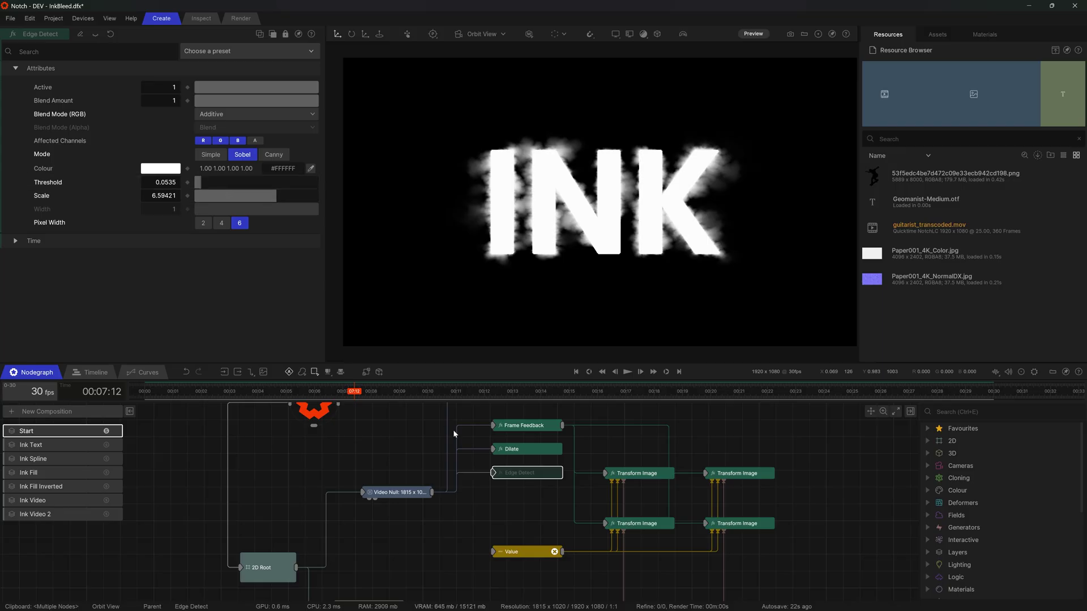
- Re-enable the Edge Detect node and set its Threshold to 1 and Scale to 0.01
key("d")
left_click(531, 494)
left_click(529, 470)
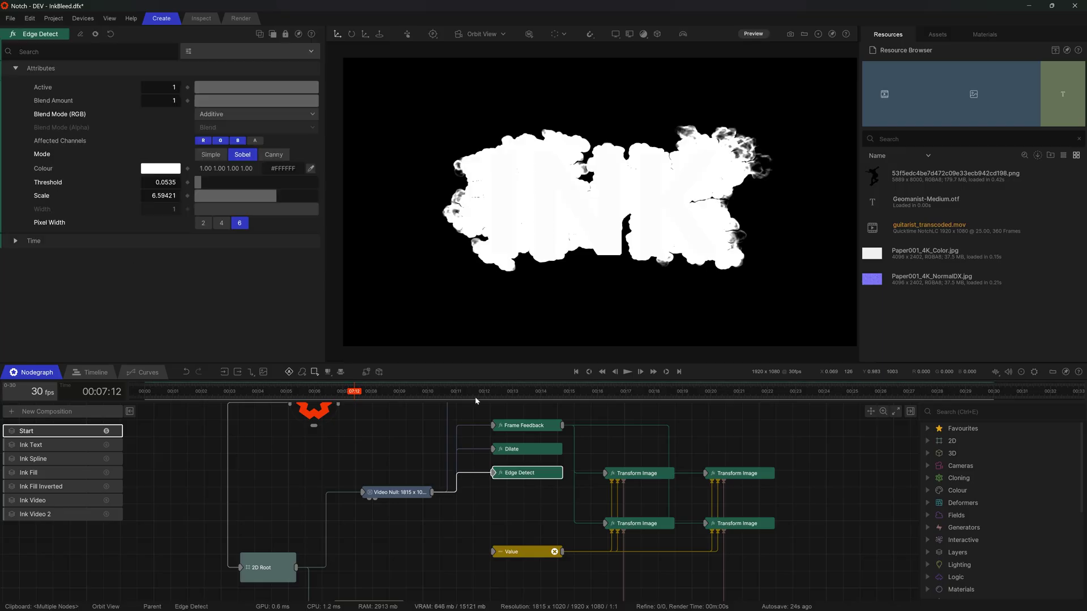
mouse_move(198, 182)
left_mouse_down()
mouse_move(316, 188)
mouse_move(188, 199)
mouse_move(249, 200)
mouse_move(235, 198)
left_mouse_up()
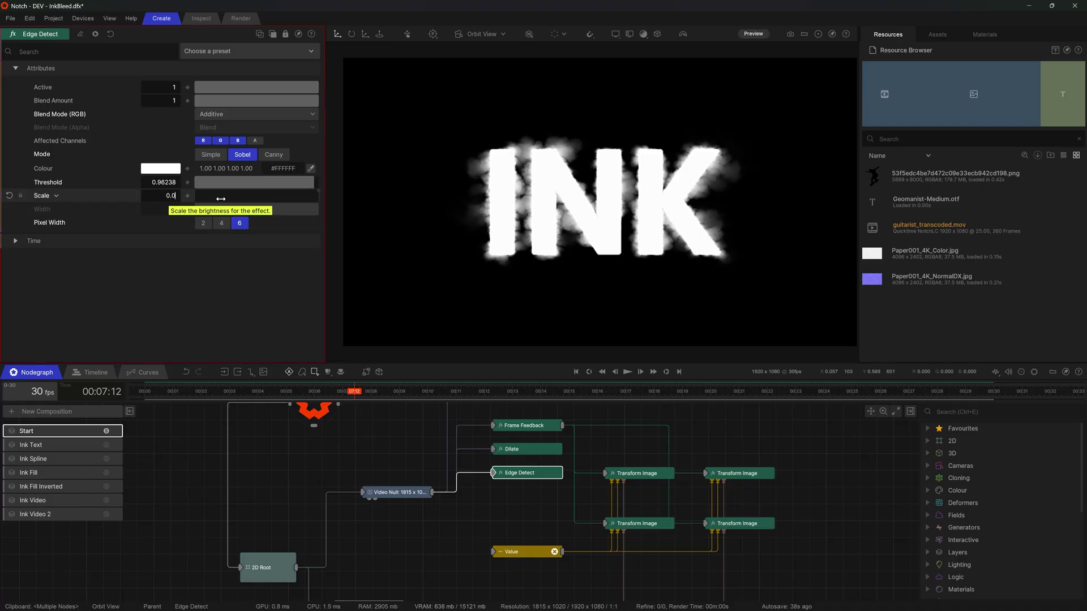
type("1")
key("Return")
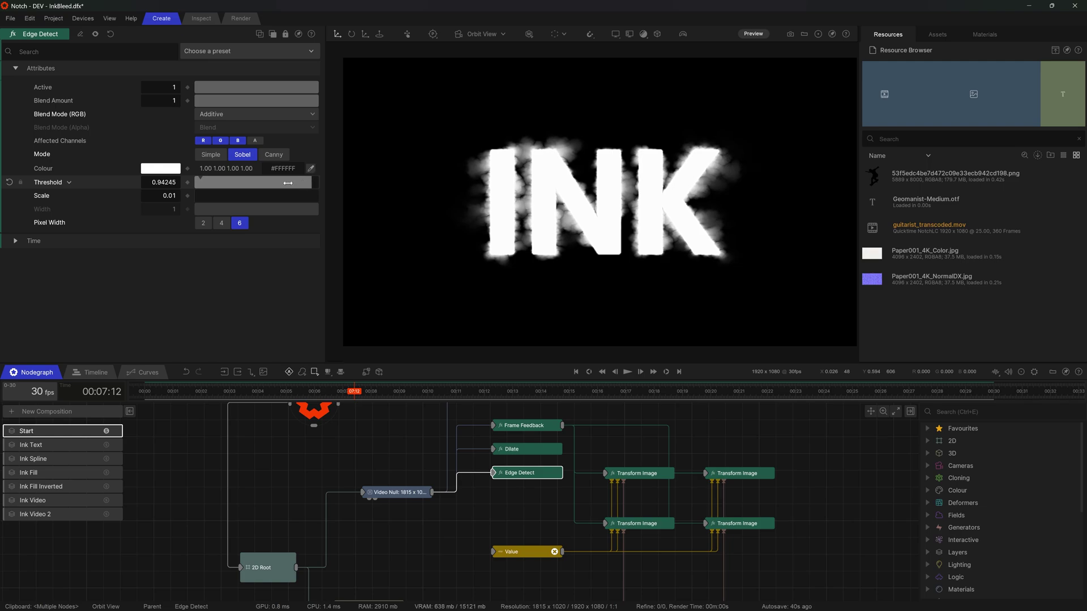
left_click_drag(288, 183, 340, 182)
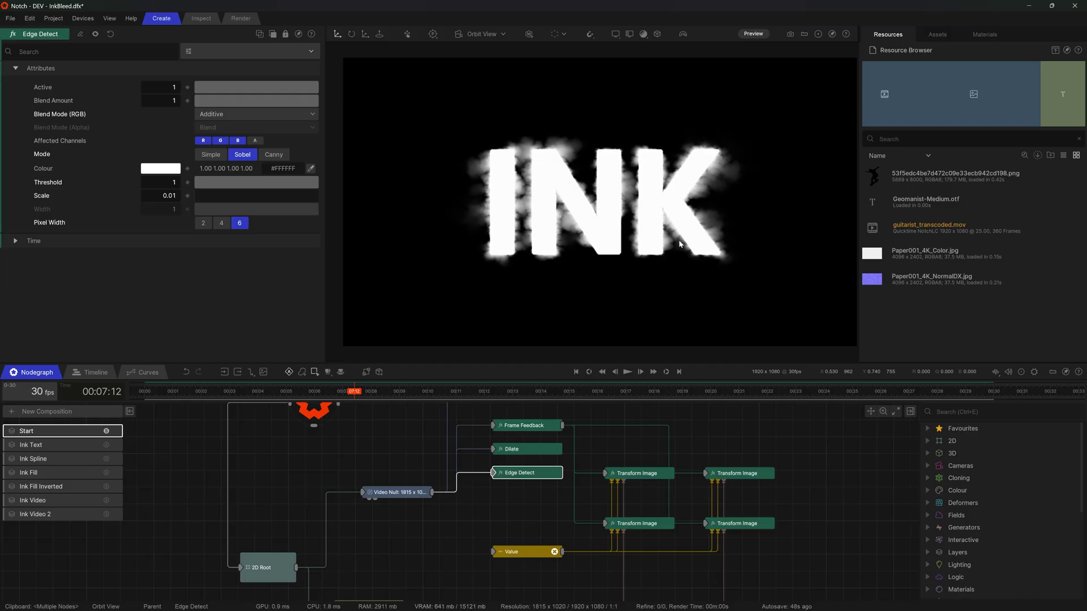
- Play the composition to review the ink bleed with Dilate and Edge Detect applied
key("space")
key("space")
key("space")
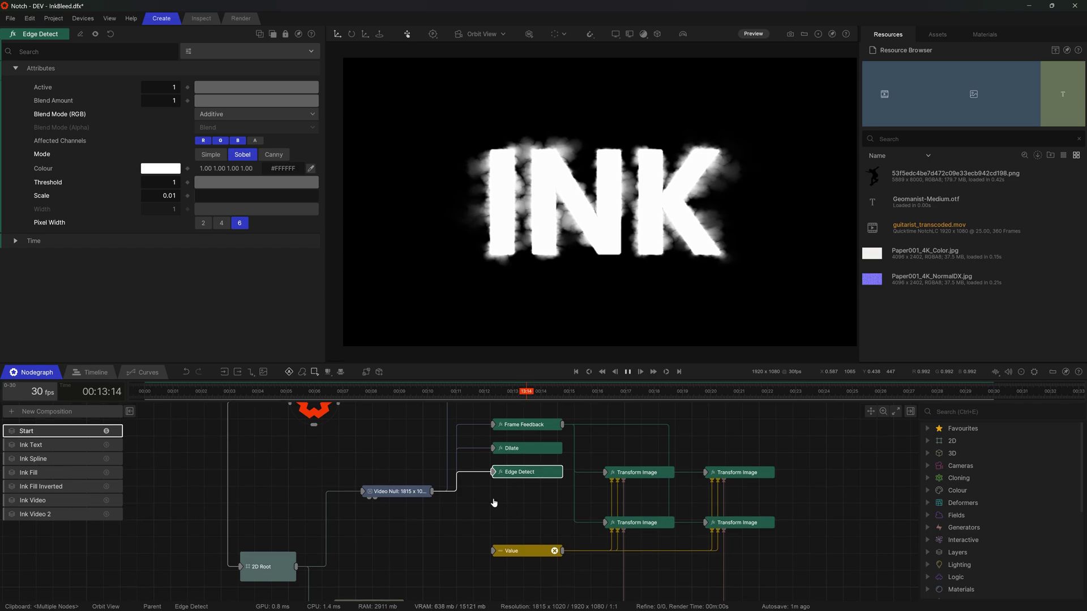
scroll(495, 503, "down", 3)
scroll(493, 481, "down", 3)
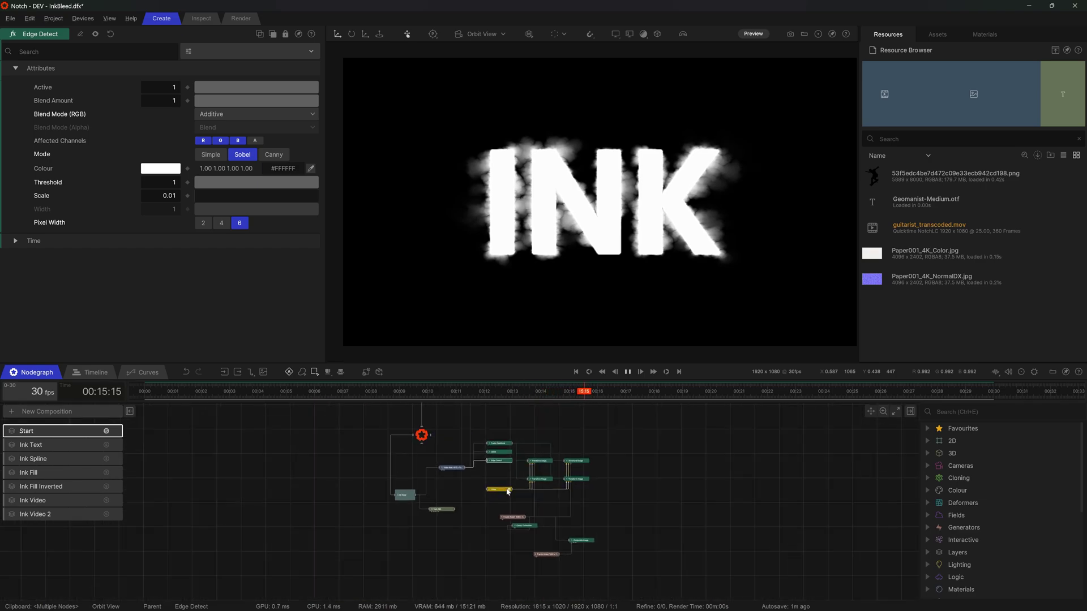
- Move the 2D Root and its connected effect and noise nodes further down, away from the main root node
left_click_drag(464, 474, 432, 424)
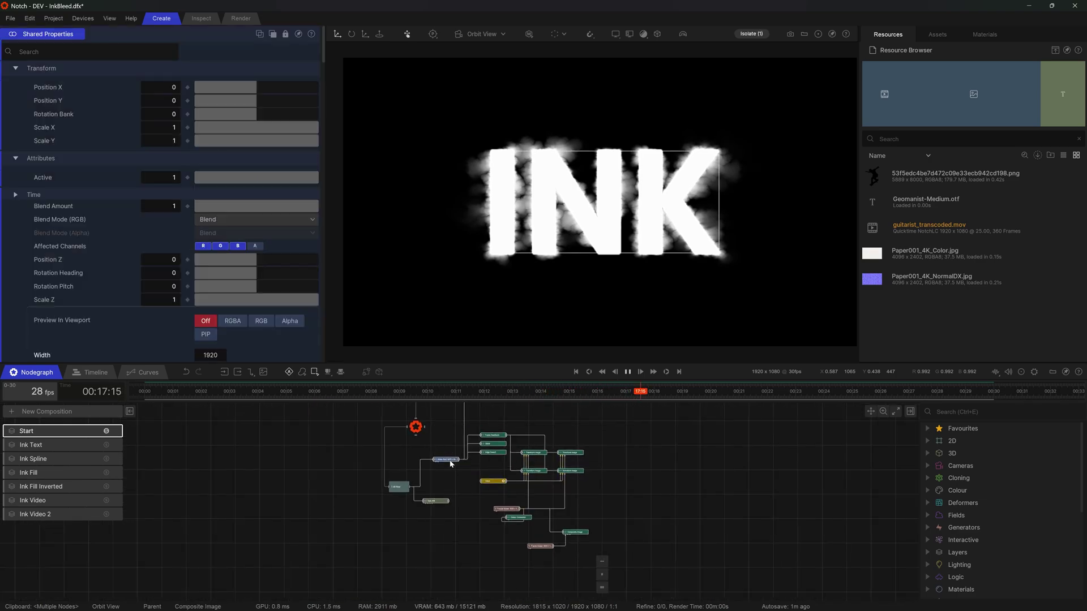
left_click_drag(442, 464, 435, 553)
left_click(428, 490)
middle_click_drag(480, 555, 464, 536)
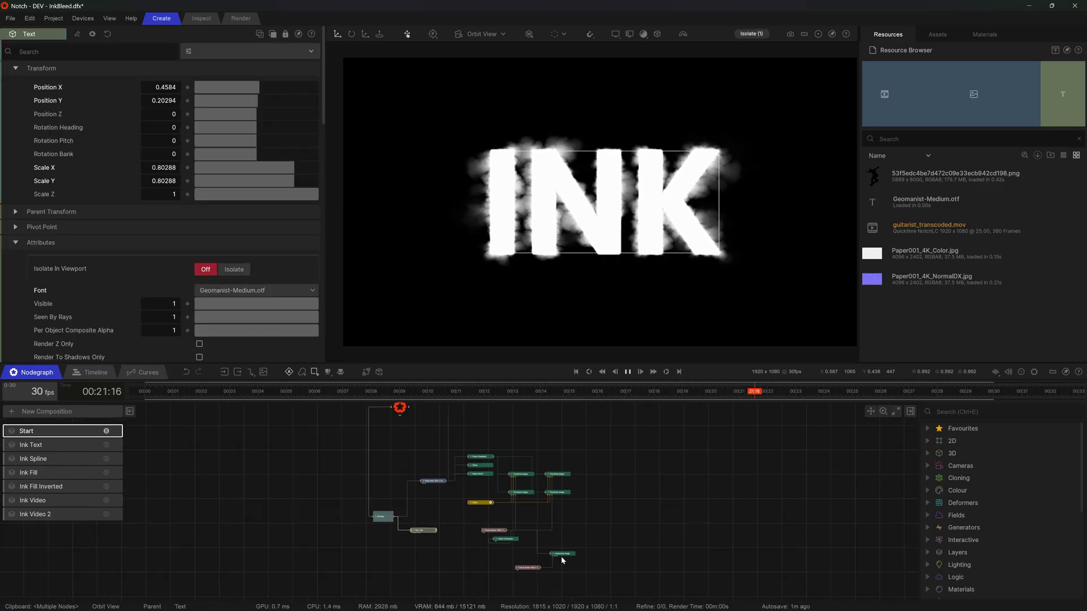
left_click_drag(561, 556, 553, 548)
- Tidy the nodegraph by compacting the Transform Image nodes and the Frame Feedback, Dilate and Edge Detect stack beside the Video Null
scroll(558, 515, "up", 3)
left_click_drag(489, 552, 599, 534)
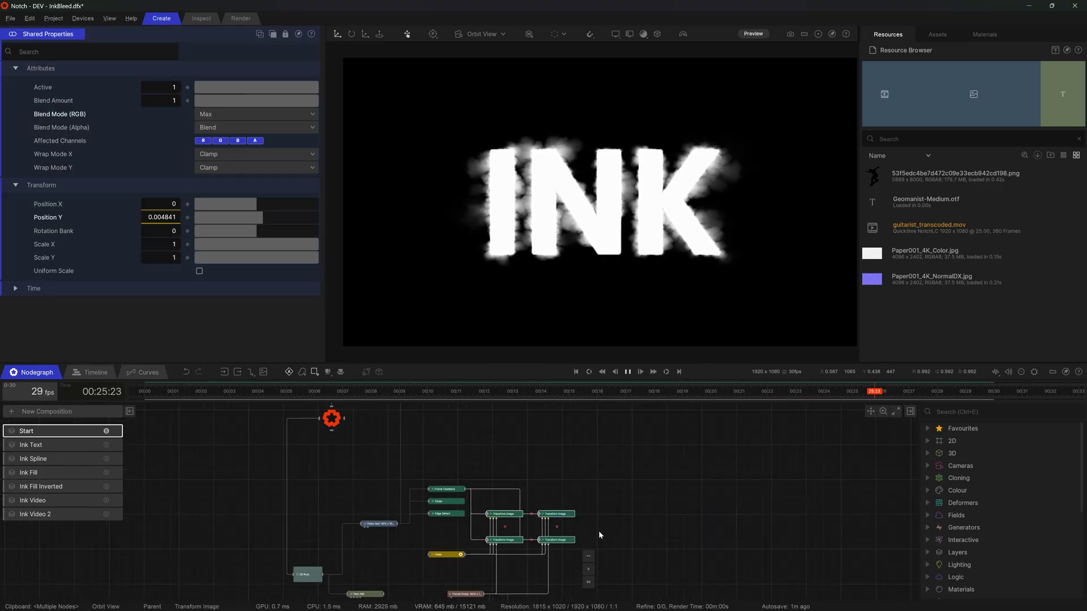
middle_click_drag(598, 534, 609, 517)
left_click_drag(533, 522, 533, 507)
left_click_drag(595, 521, 487, 487)
left_click_drag(522, 497, 532, 471)
left_click(492, 513)
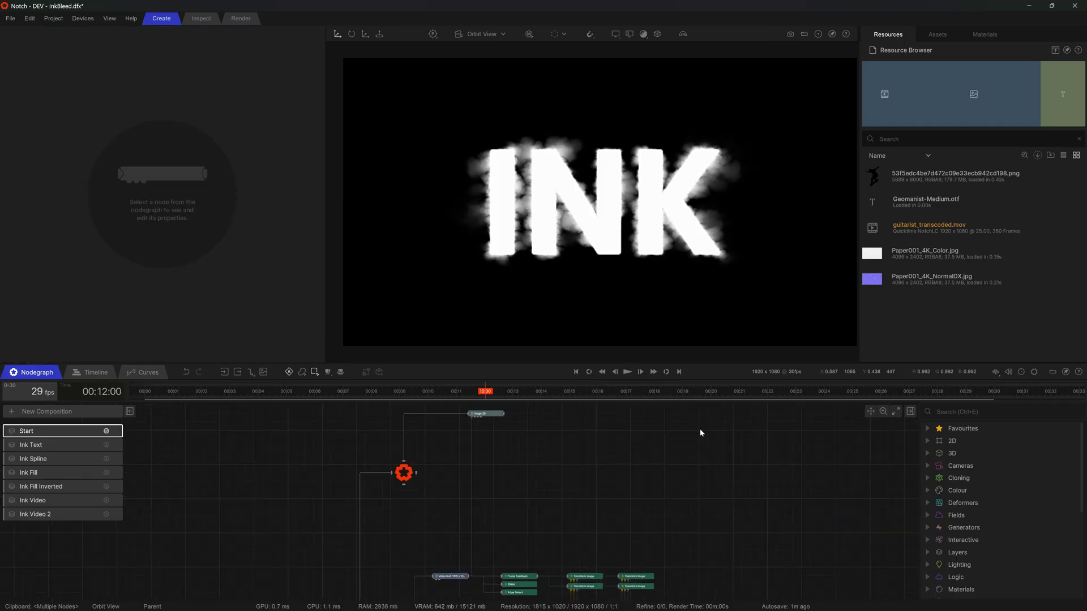
- Add Paper001_4K_Color.jpg from the project resources to the nodegraph as a Video Loader near the main root node
left_click(904, 259)
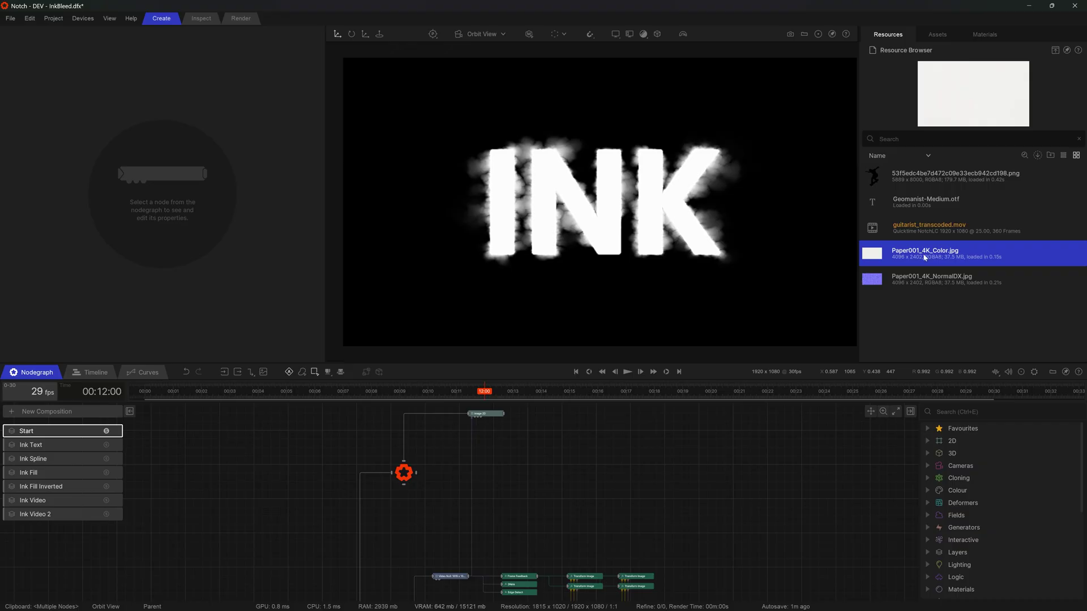
left_click_drag(940, 255, 354, 526)
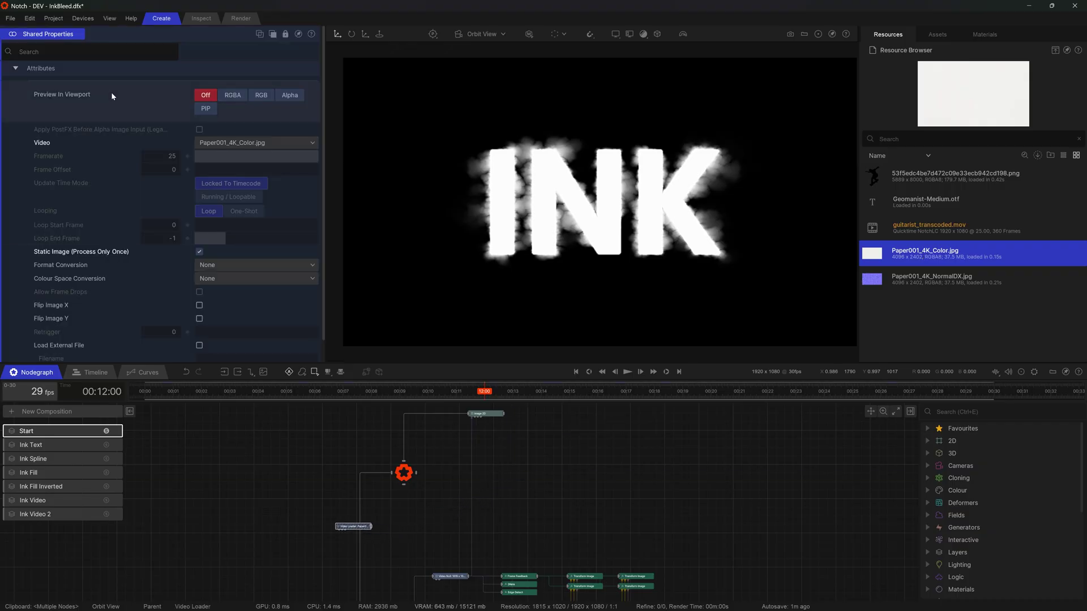
- Preview the paper Video Loader in RGB with Static Image turned off, and move it closer to the existing Video Null
left_click(253, 95)
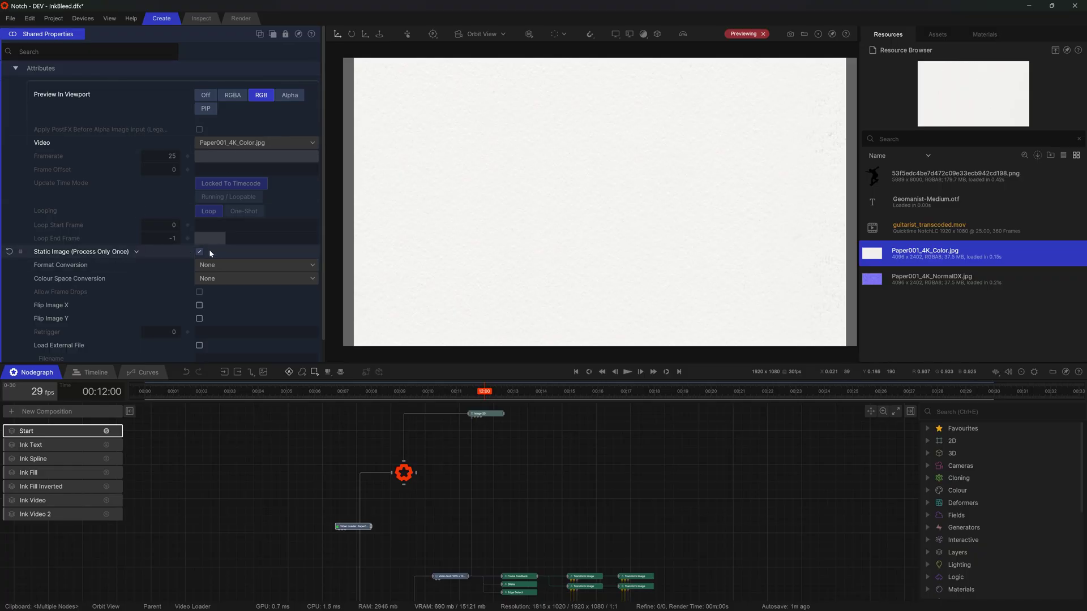
middle_click_drag(481, 522, 463, 463)
scroll(469, 475, "up", 5)
scroll(486, 438, "down", 1)
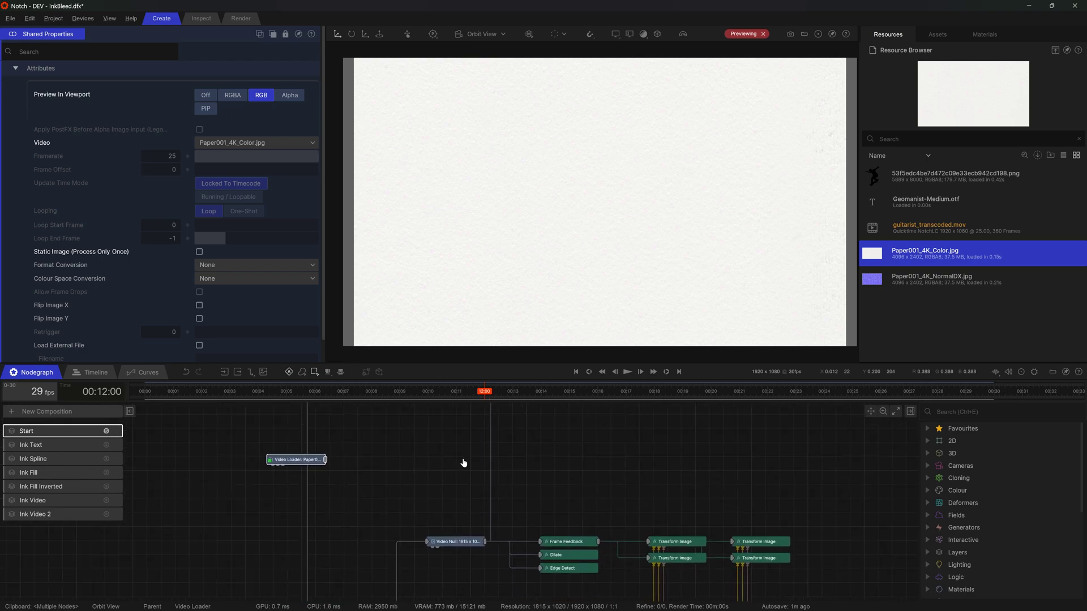
left_click(321, 459)
left_click_drag(321, 458, 389, 451)
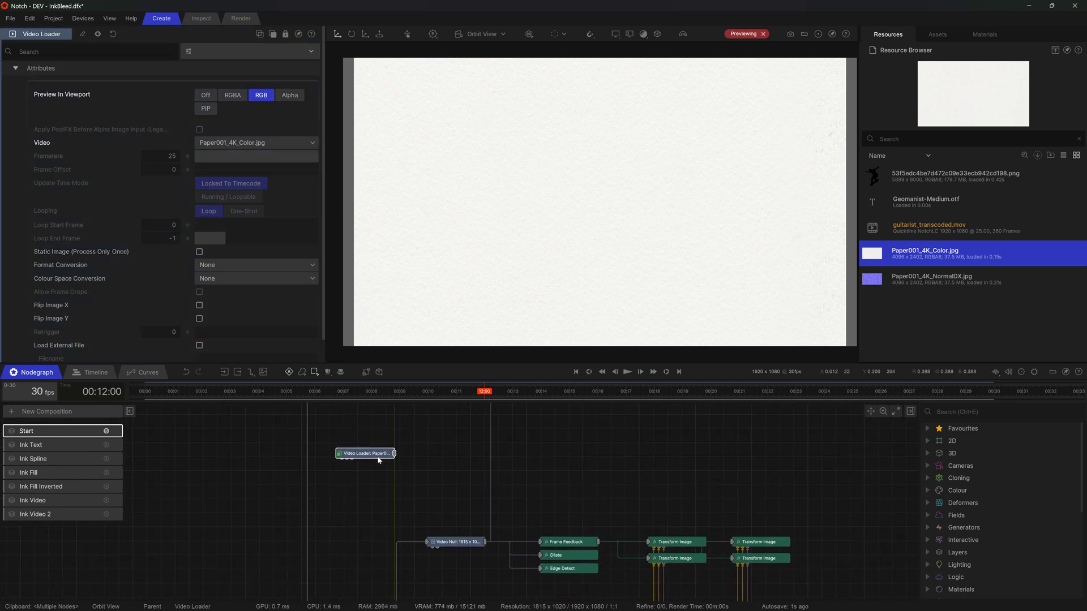
- Add a new Video Null above the ink Video Null and feed it from the paper Video Loader's output
scroll(482, 475, "down", 3)
scroll(549, 464, "up", 2)
right_click(501, 483)
left_click(499, 486)
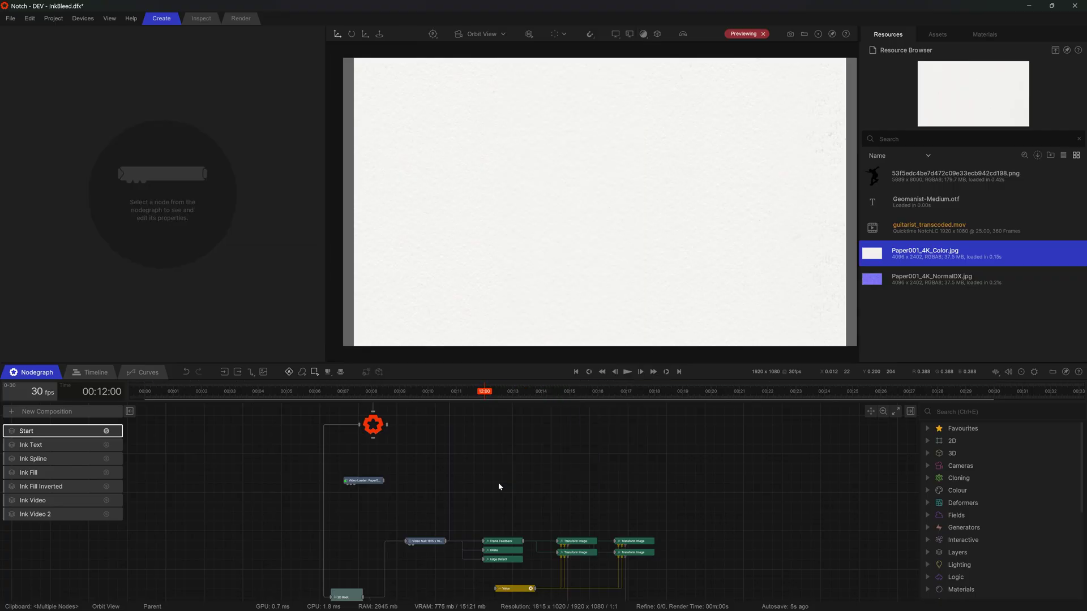
key("Tab")
type("video")
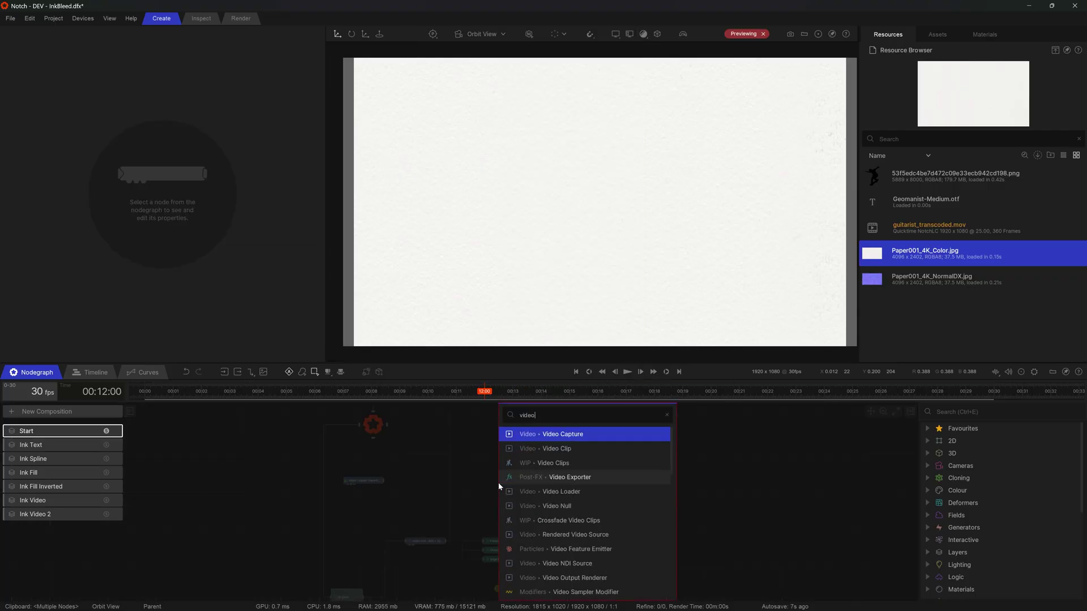
key("Down")
key("Down")
key("Down")
key("Down")
key("Down")
key("Return")
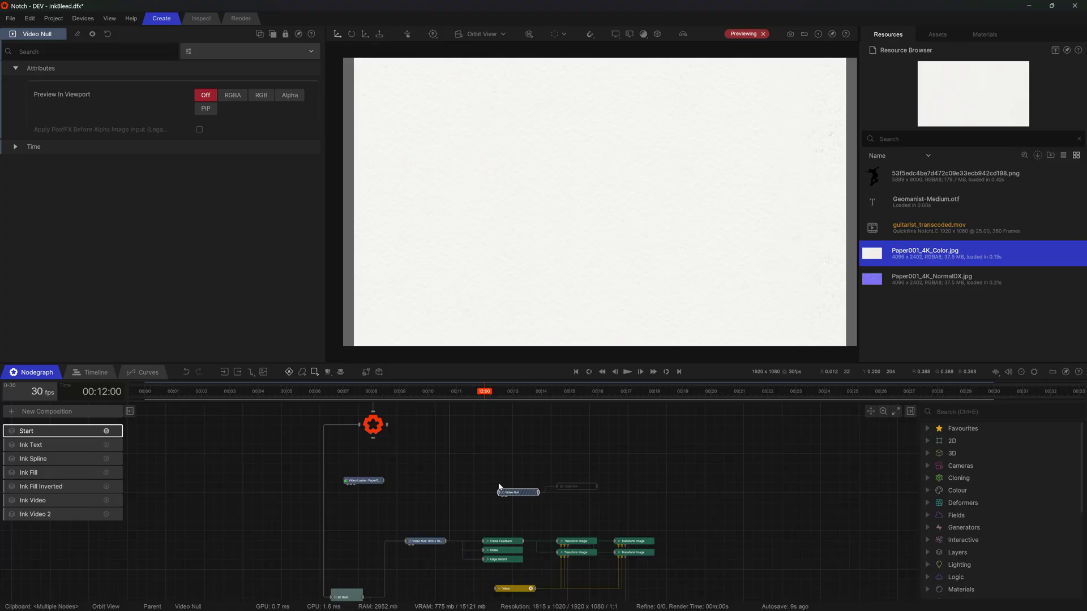
left_click(378, 480)
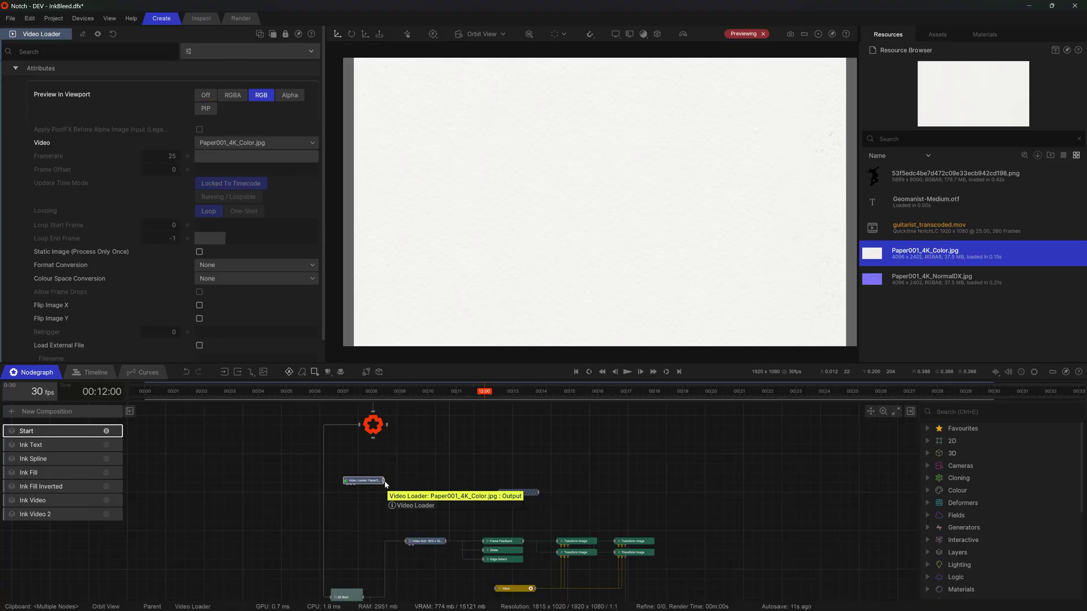
left_click_drag(385, 484, 367, 468)
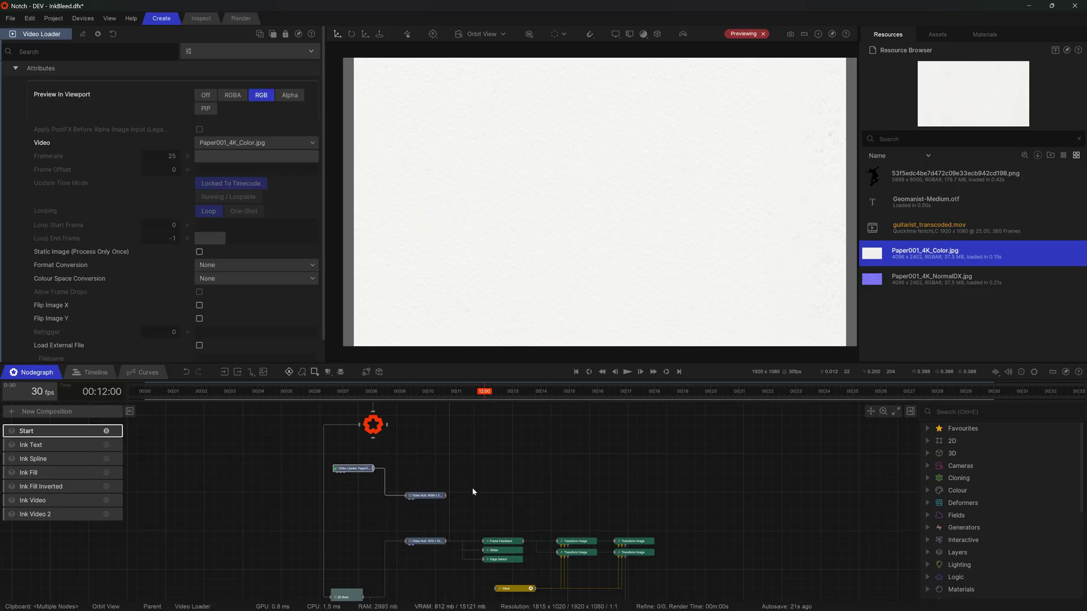
- Check the ink Video Null in an RGB viewport preview during playback, ending with the preview off and playback stopped
middle_click_drag(571, 533, 554, 472)
left_click(403, 479)
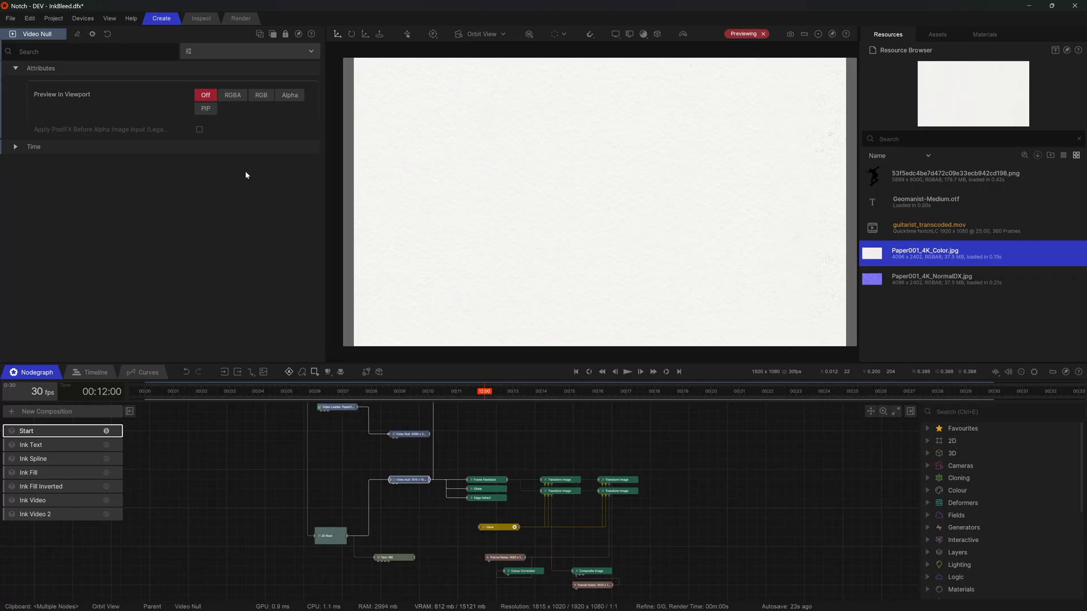
left_click(261, 95)
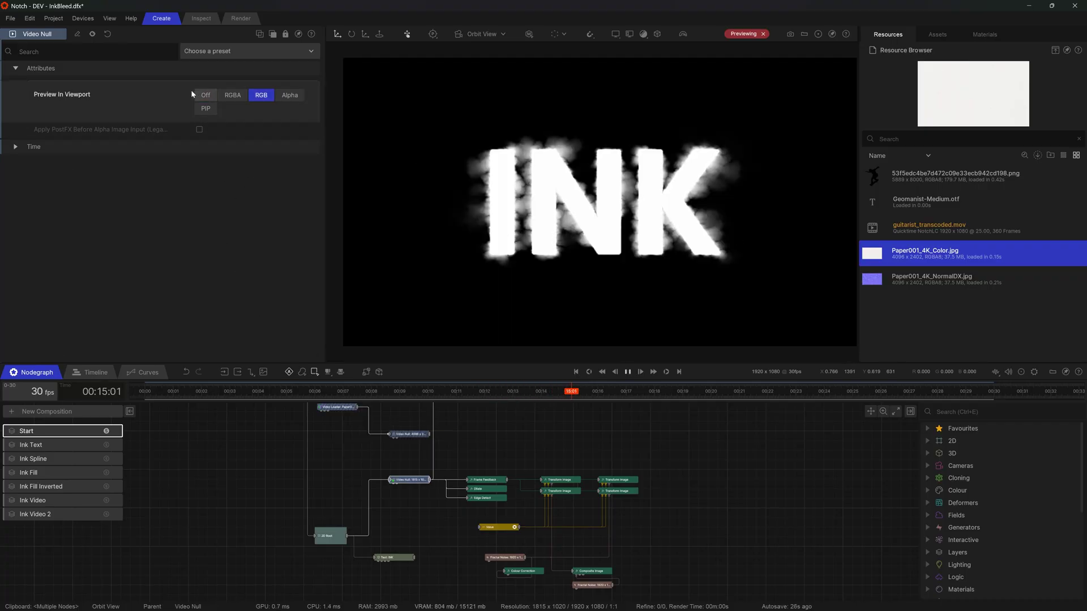
left_click(205, 95)
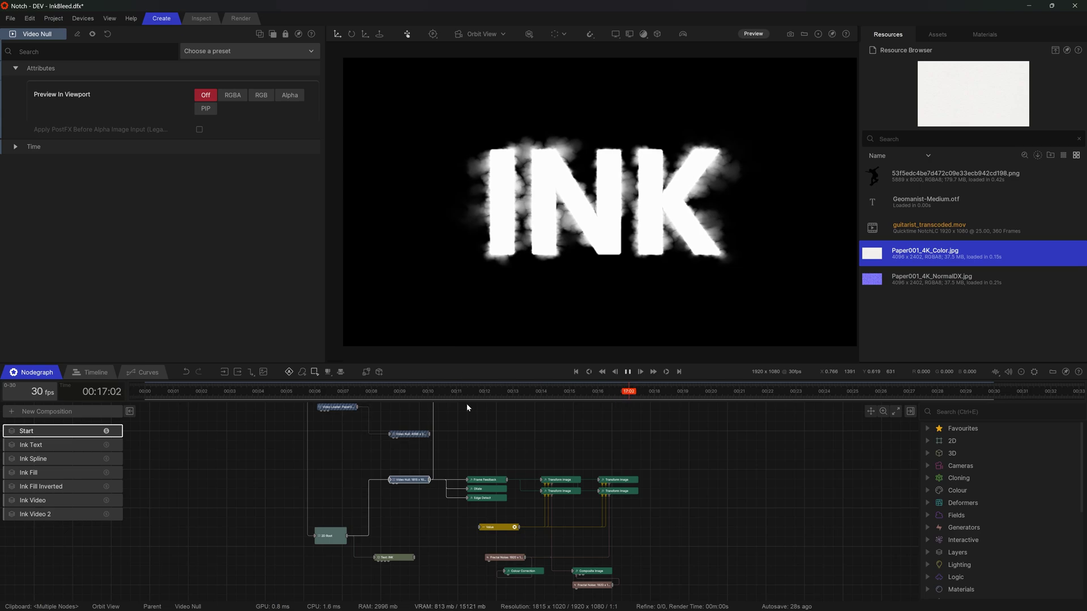
key("space")
- Briefly show the paper Video Loader's image thumbnail on its node in the nodegraph
middle_click_drag(530, 430, 537, 456)
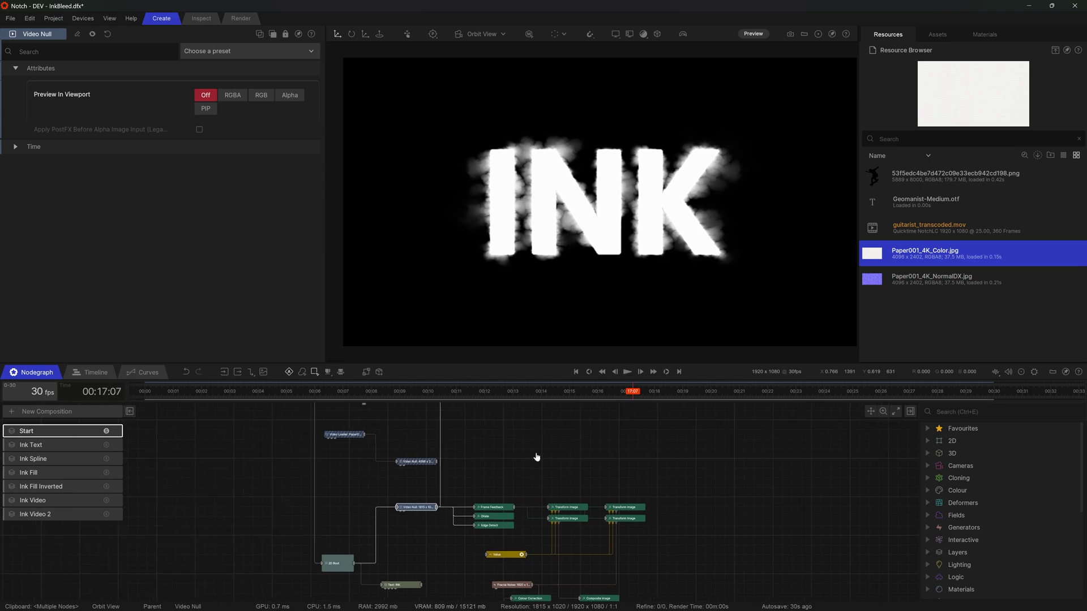
left_click(413, 468)
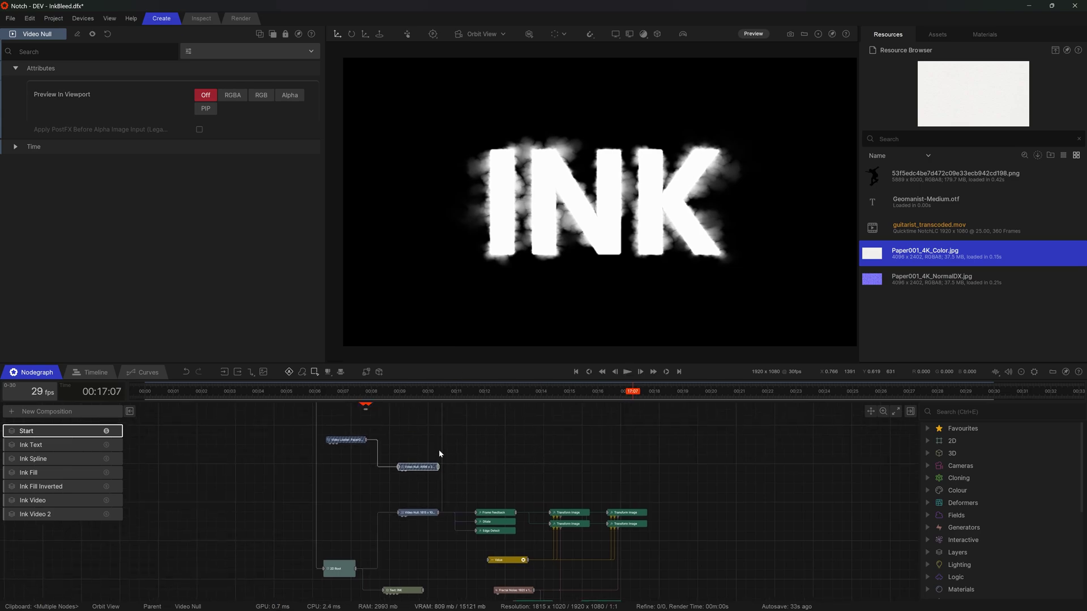
left_click(345, 439)
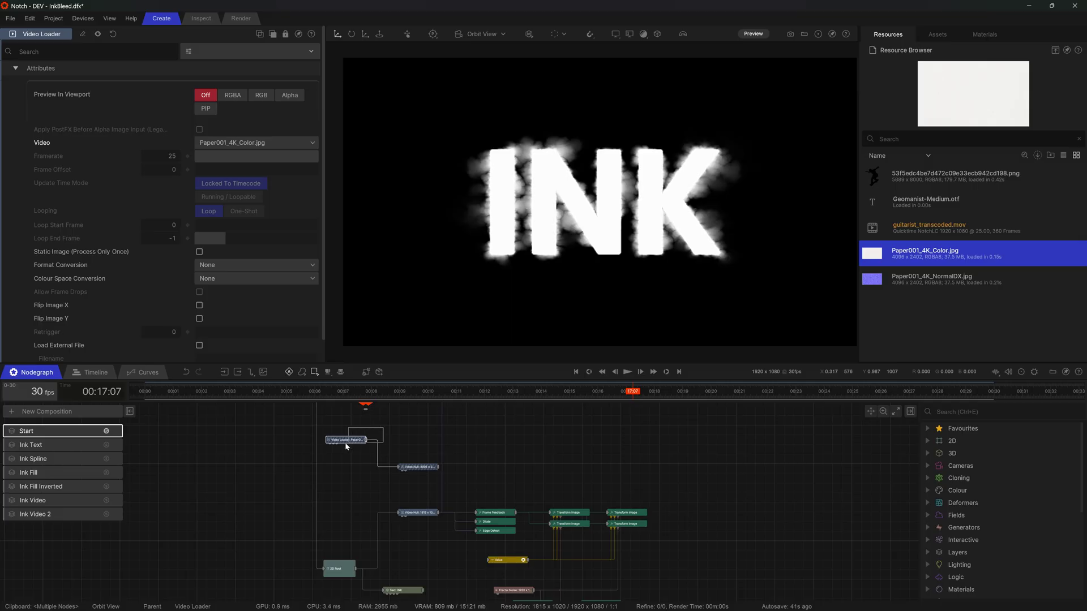
left_click_drag(346, 444, 355, 442)
key("p")
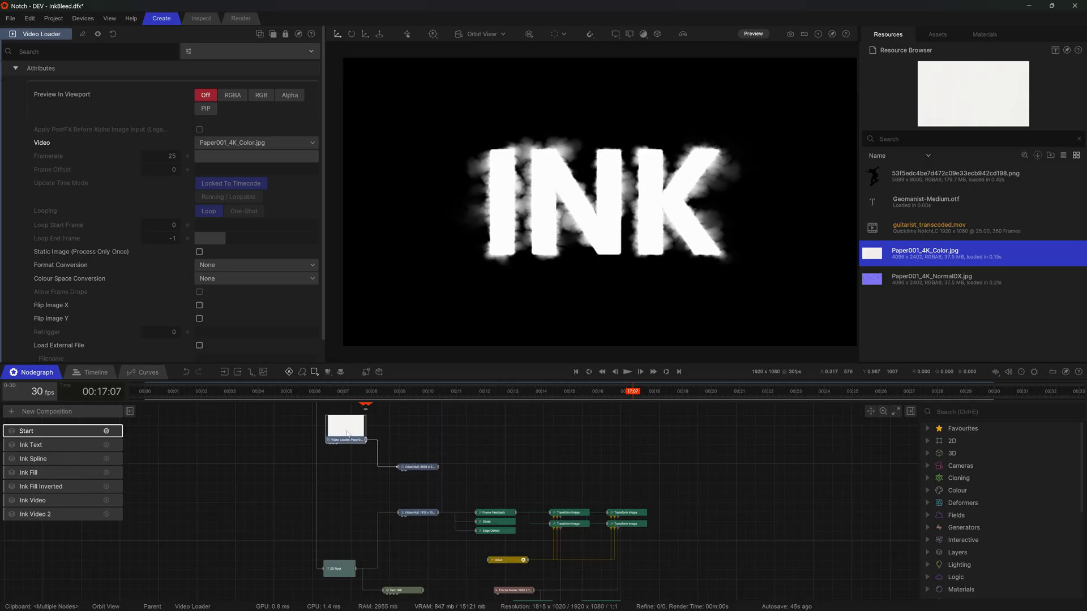
key("d")
left_click(475, 459)
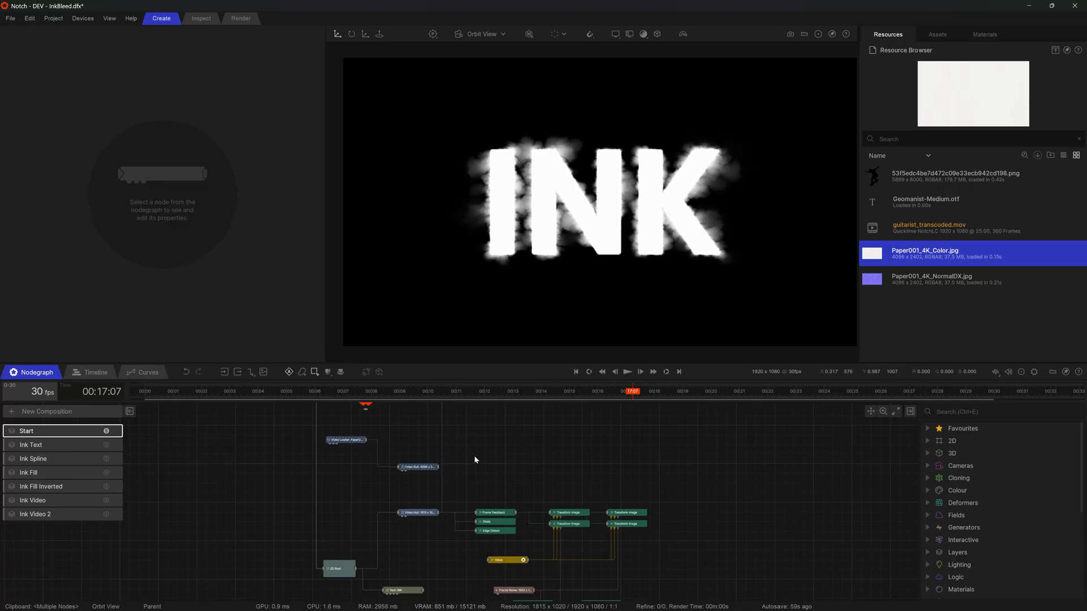
- Preview the paper Video Null in RGB and attach a new Colour Correction node to its output
left_click(417, 467)
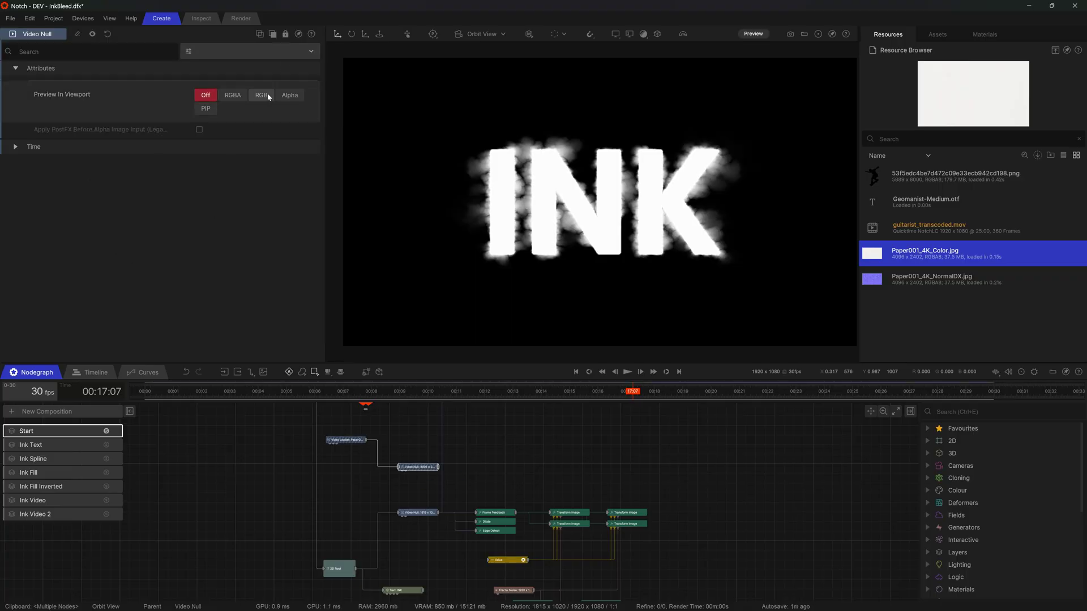
left_click(262, 95)
double_click(559, 457)
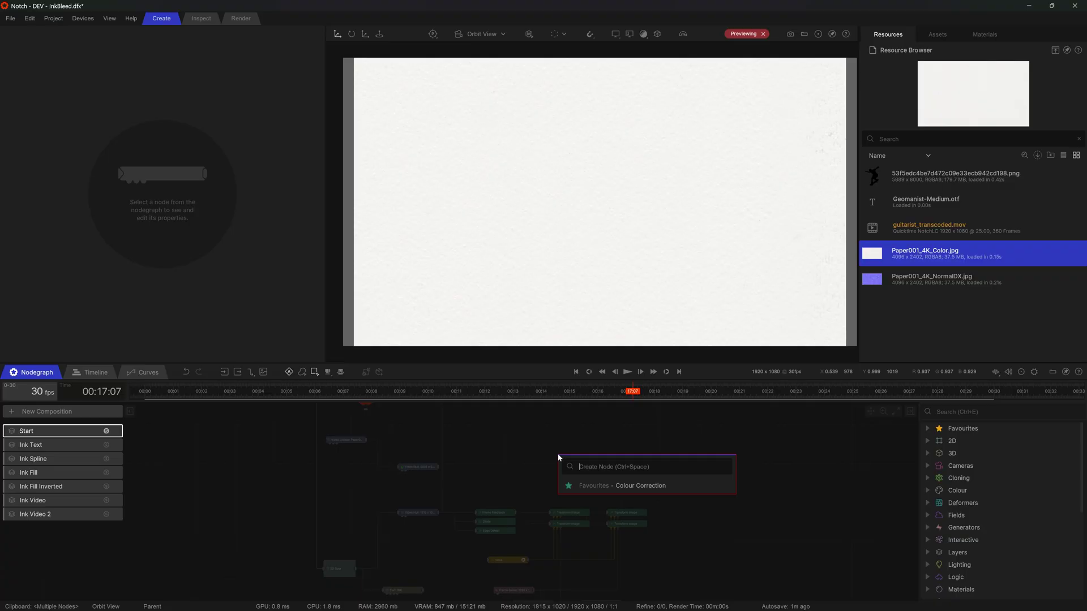
type("olo")
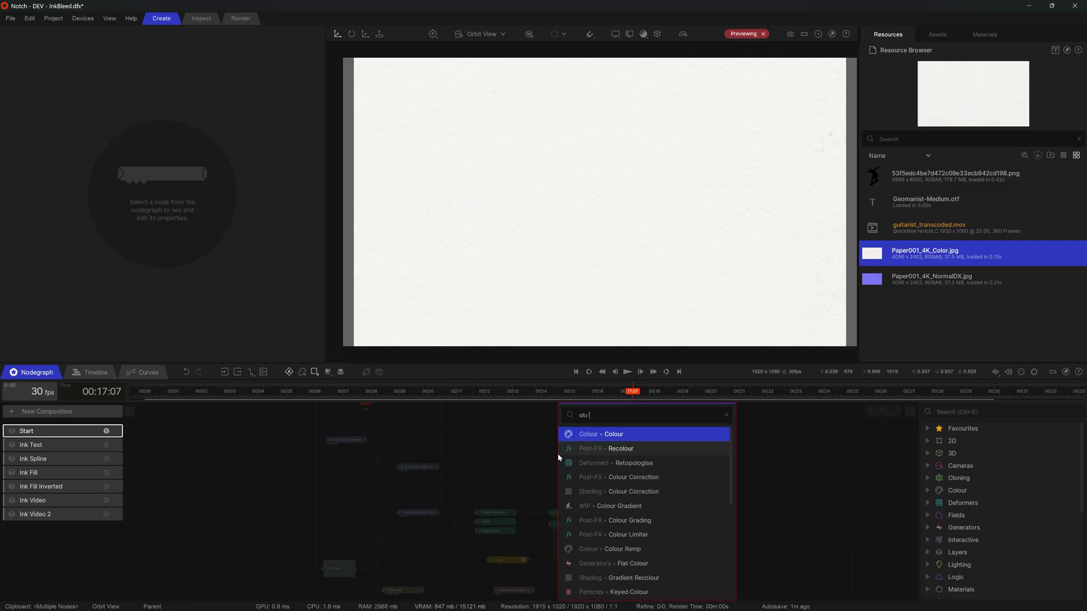
type(" corr")
key("Return")
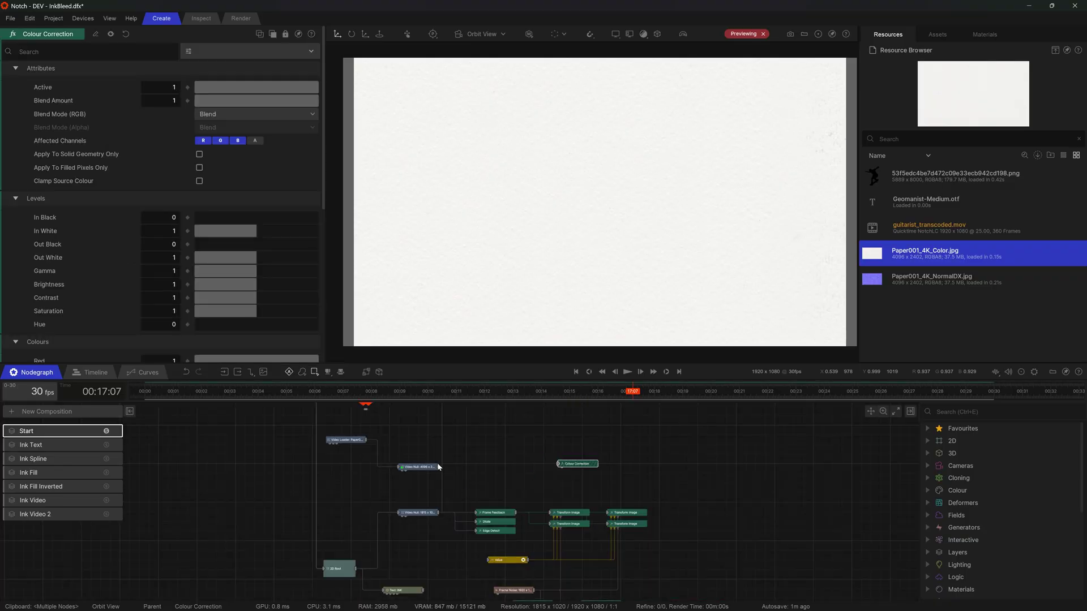
left_click_drag(439, 467, 491, 472)
- Set the paper Colour Correction's In Black to 0.89629, Saturation to 0 and Contrast to 1.22317
left_click_drag(199, 217, 249, 220)
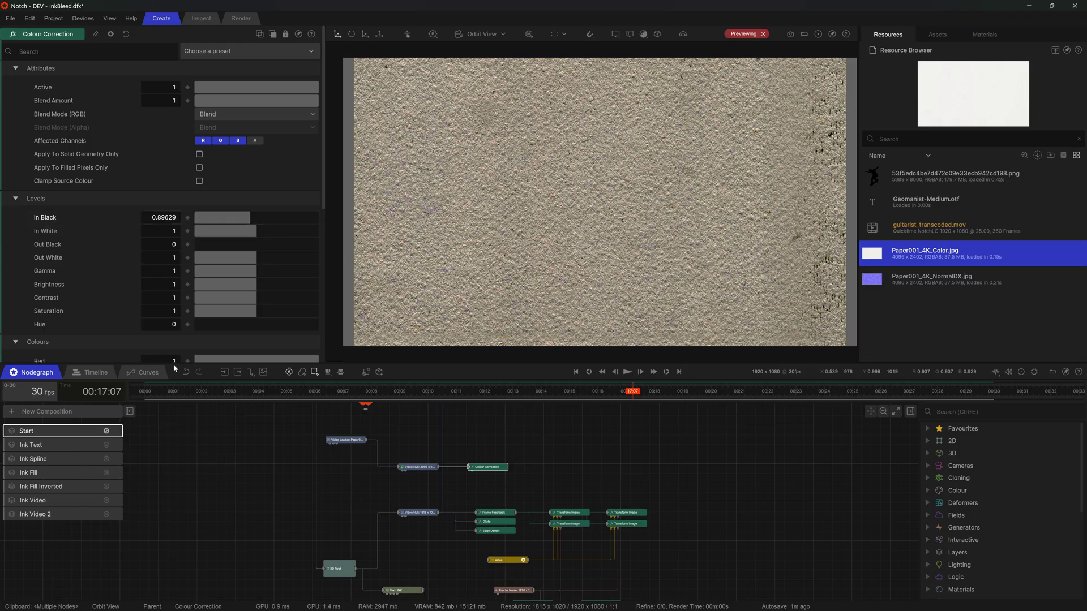
left_click_drag(240, 315, 189, 316)
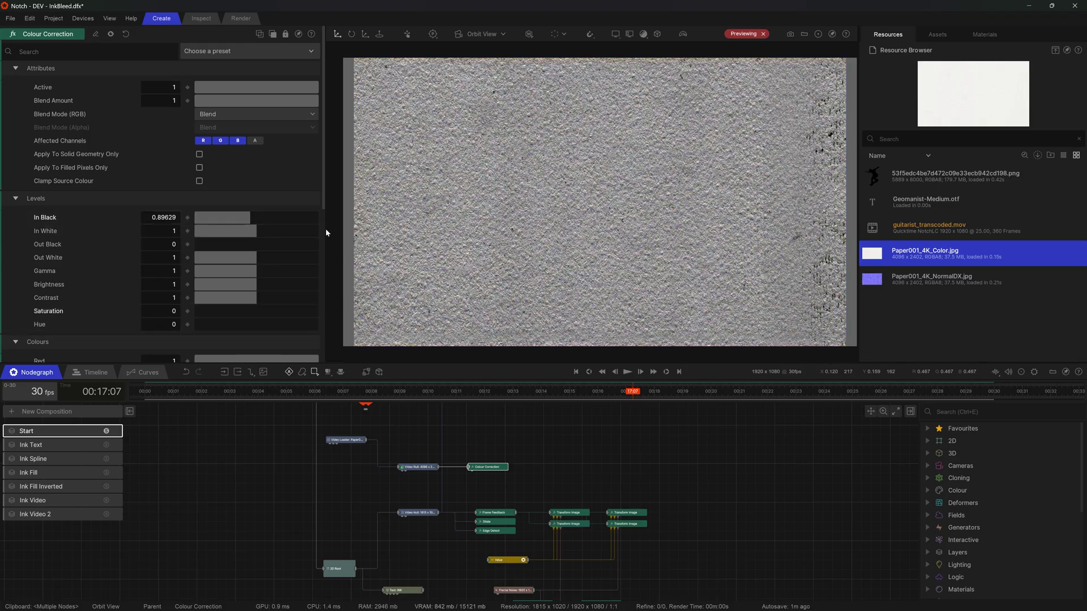
left_click(257, 298)
left_click_drag(257, 298, 270, 300)
- Tidy the nodegraph by moving Colour Correction closer to its Video Null, adjusting the paper Video Loader, and shifting the Image 2D node away from the root
left_click(571, 490)
left_click_drag(482, 468, 467, 471)
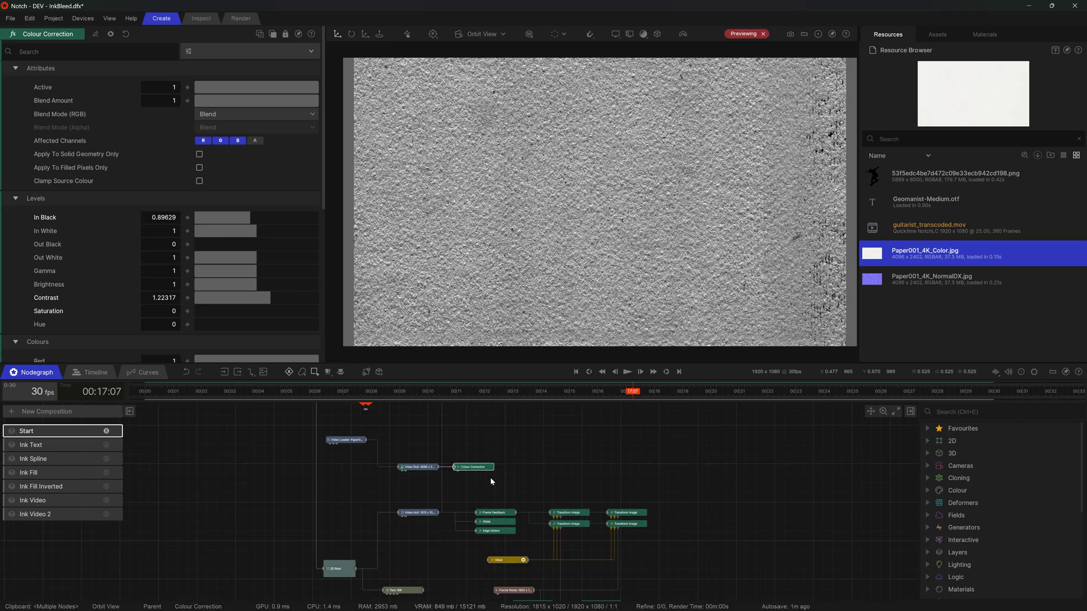
middle_click_drag(522, 461, 550, 476)
scroll(555, 480, "down", 2)
left_click_drag(388, 480, 402, 462)
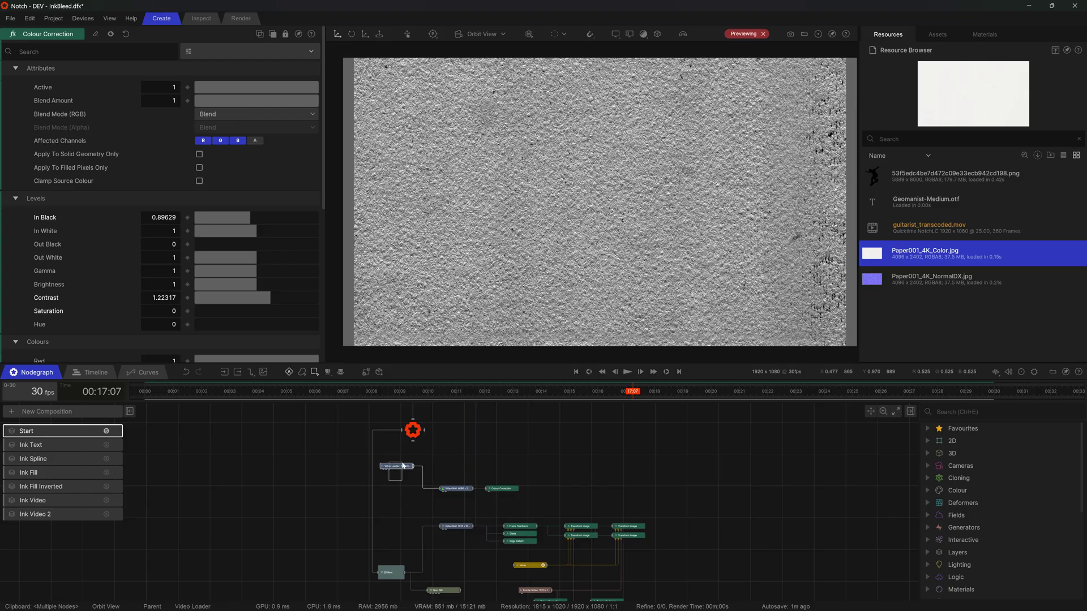
scroll(520, 471, "up", 3)
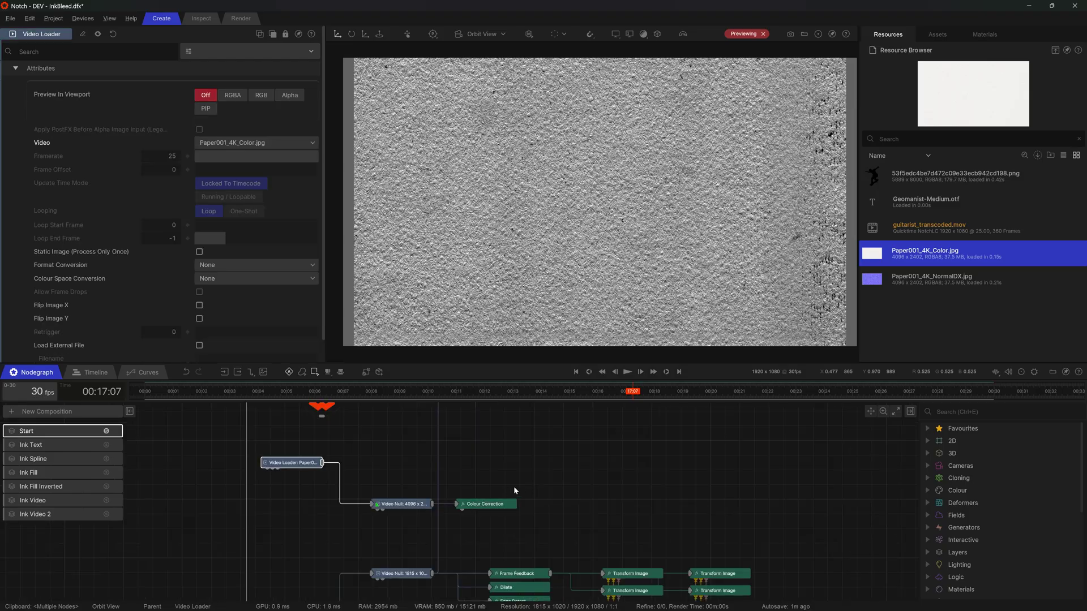
scroll(513, 487, "down", 2)
middle_click_drag(496, 491, 470, 488)
middle_click_drag(471, 431, 451, 500)
scroll(453, 487, "down", 2)
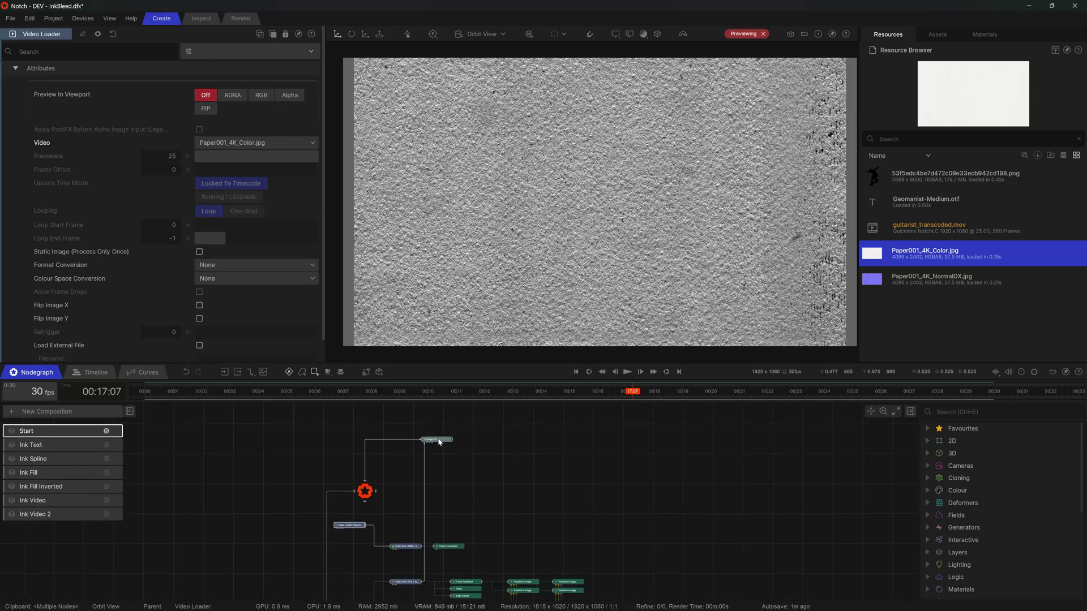
left_click_drag(441, 442, 531, 454)
- Add a Post-FX Tint node, connect it to the paper Video Null and place it beneath Colour Correction
middle_click_drag(508, 555, 511, 478)
left_click(500, 482)
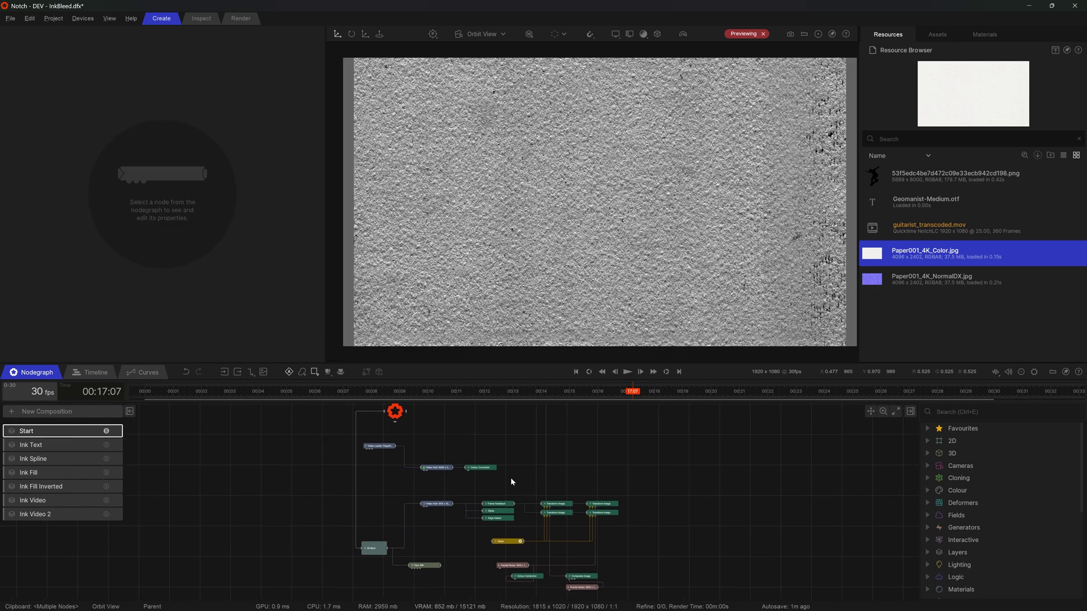
scroll(514, 484, "up", 3)
key("ctrl+space")
type("tint")
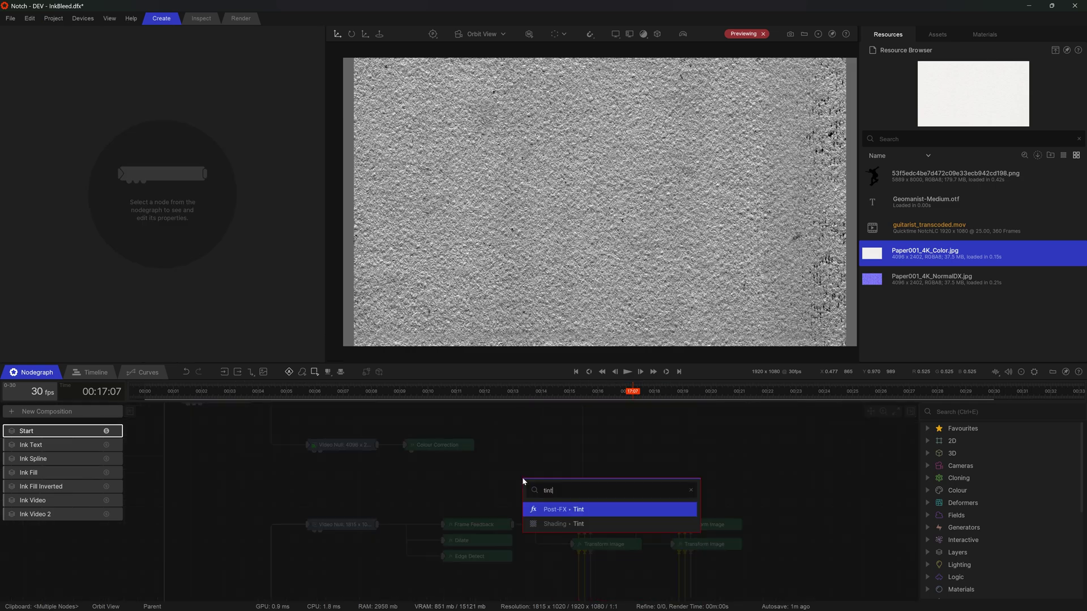
key("Return")
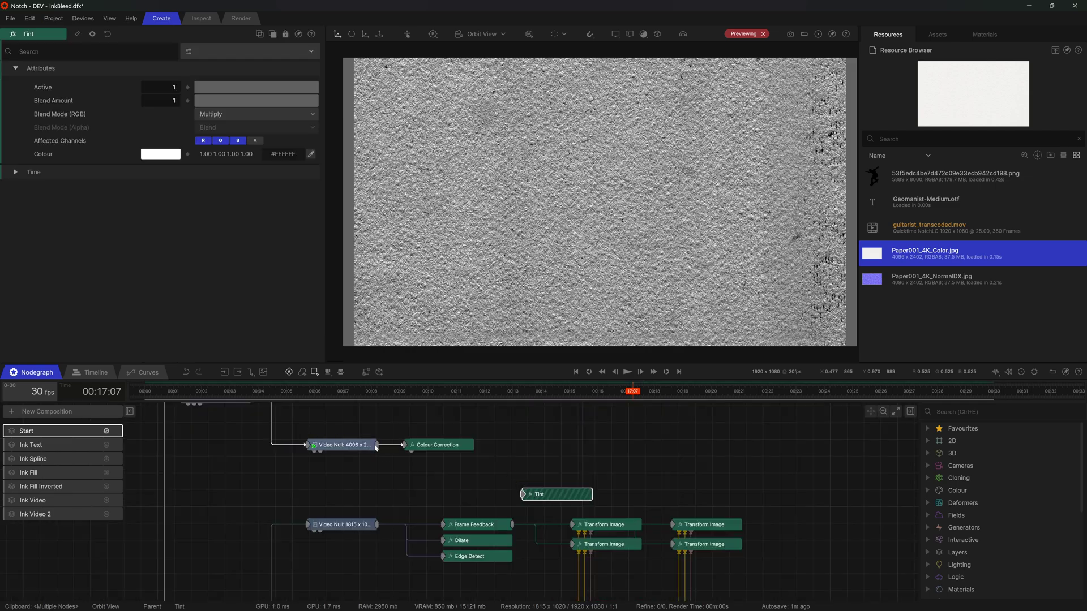
left_click_drag(377, 444, 443, 471)
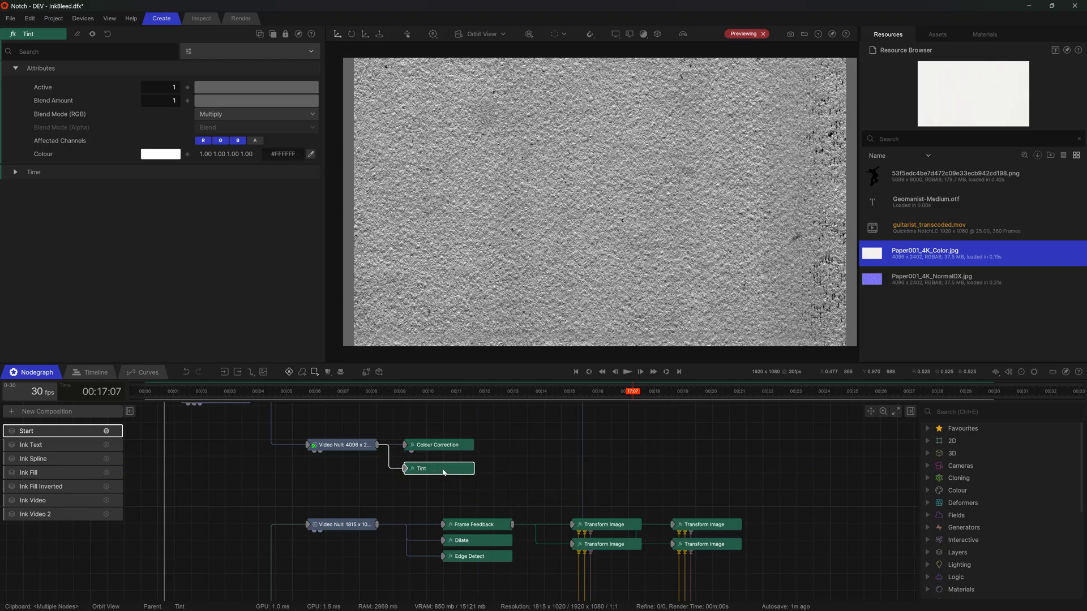
- Set the Tint colour to dark desaturated blue #27283C, with saturation 0.340 and value 0.234
left_click(165, 158)
left_click(18, 250)
left_click_drag(59, 226, 85, 239)
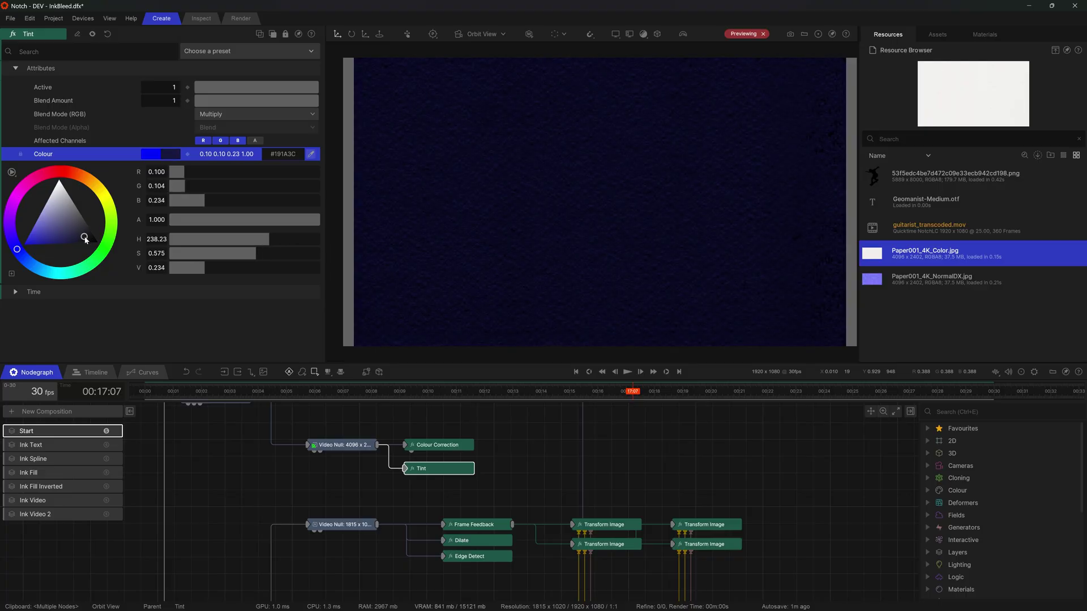
left_click_drag(252, 253, 220, 252)
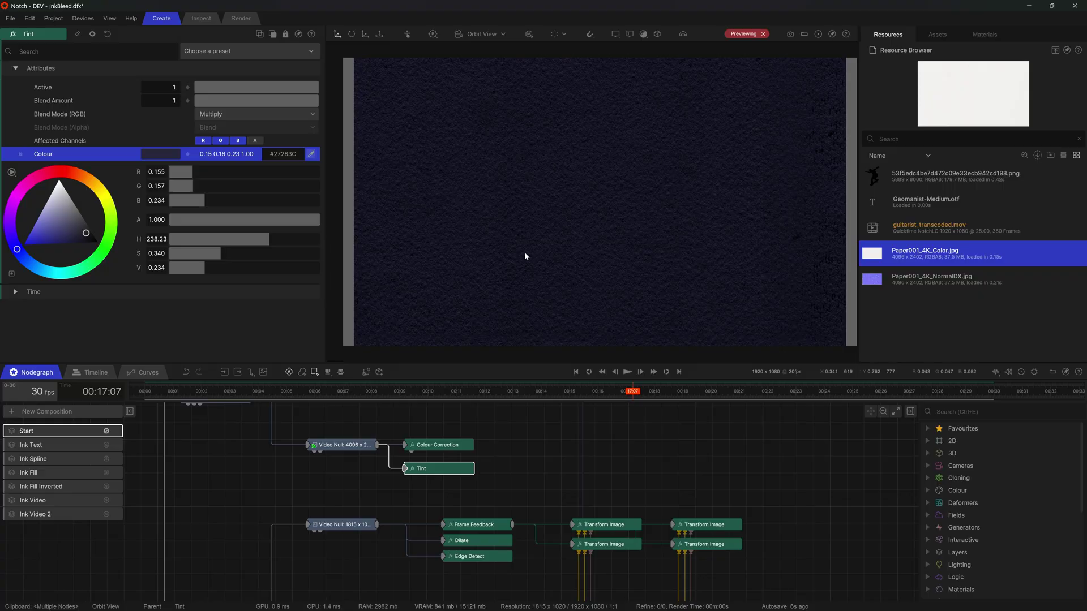
- Turn off the paper preview to return the viewport to the composition, and select the ink text's Video Null
key("p")
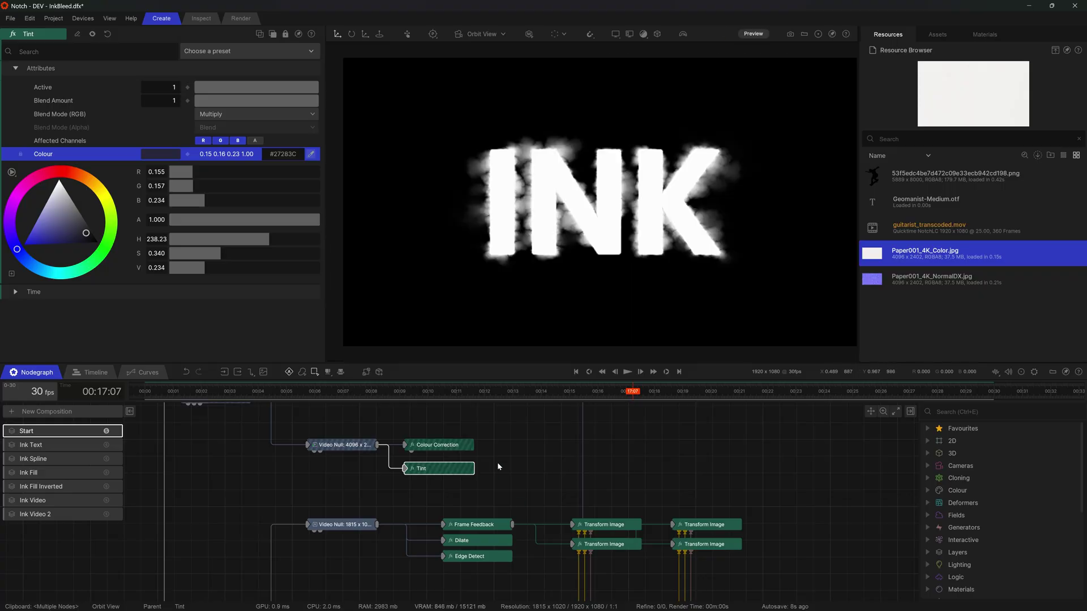
scroll(498, 467, "down", 2)
middle_click_drag(509, 463, 503, 486)
left_click(381, 538)
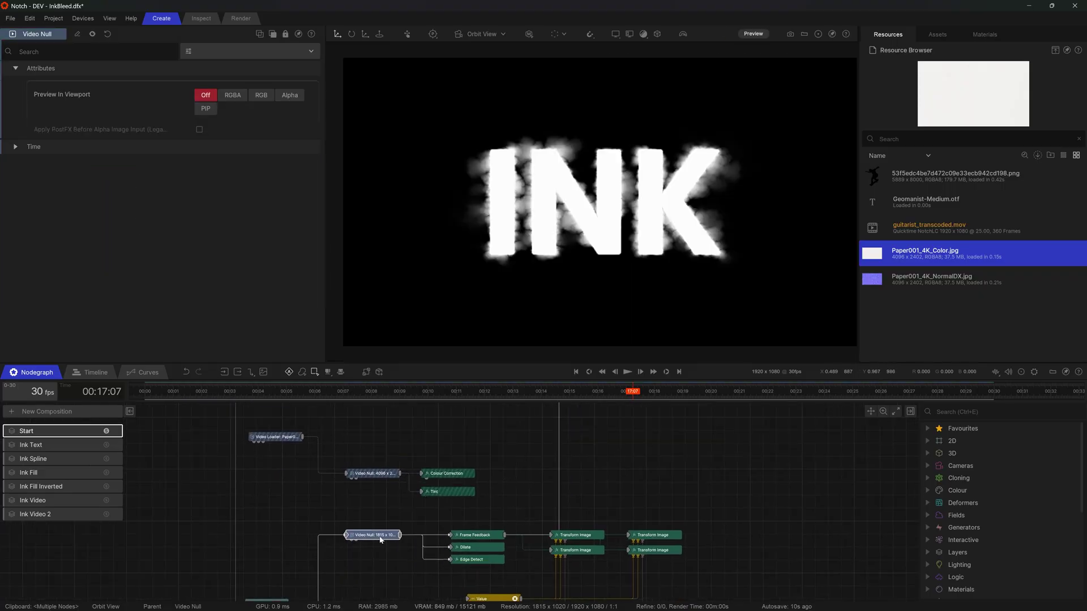
middle_click_drag(504, 491, 502, 517)
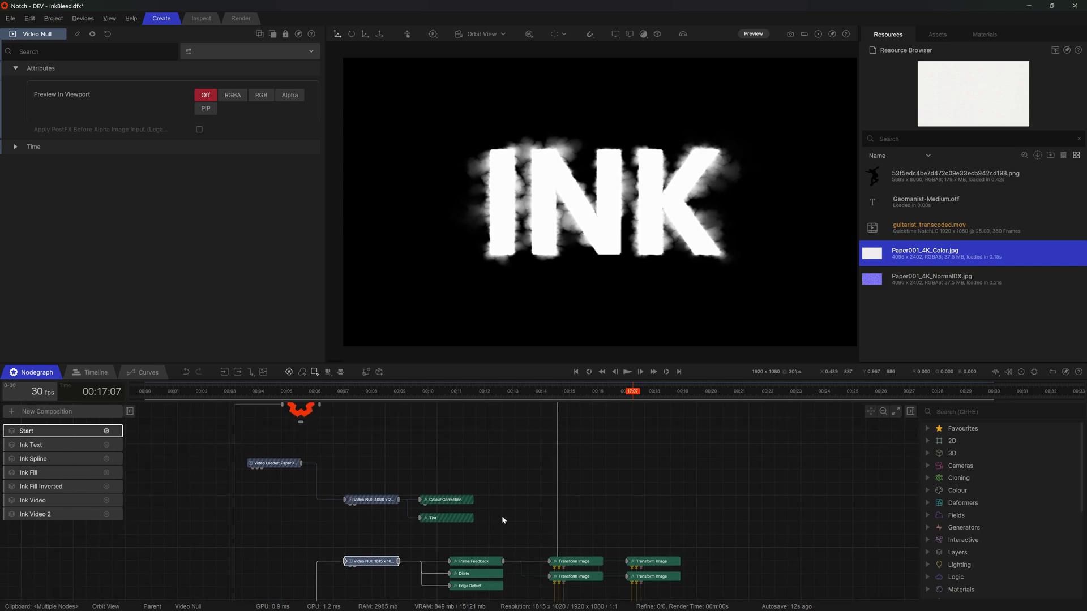
- Add a Video Composite Sources node and place it above the paper's Colour Correction, toward the centre of the graph
scroll(514, 501, "down", 1)
key("Tab")
type("co")
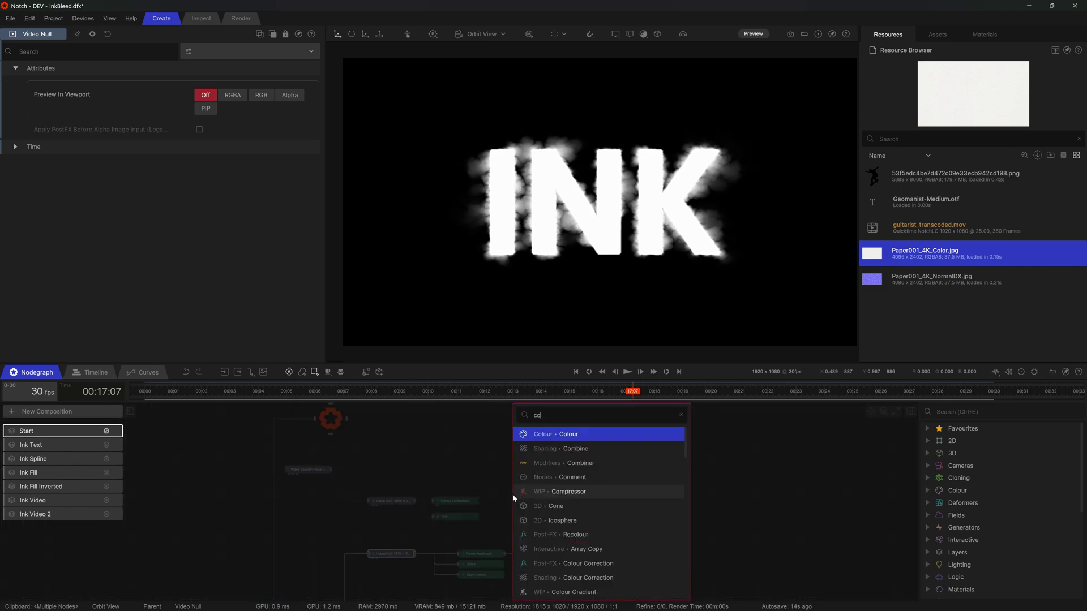
type("mp so")
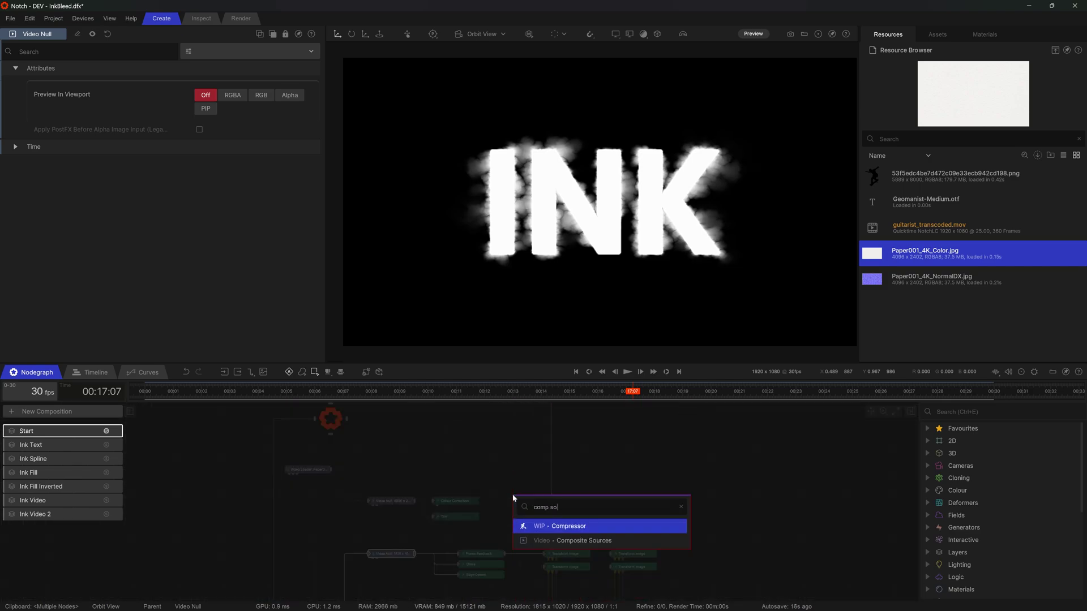
key("Down")
key("Return")
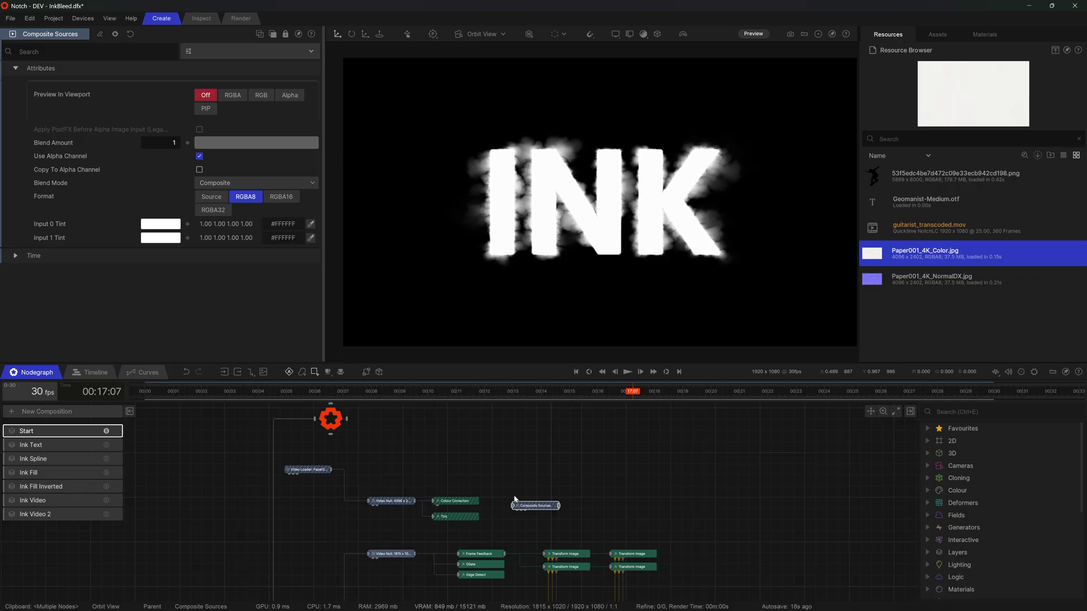
left_click_drag(529, 507, 525, 473)
- Connect the paper Video Null to the main input of Composite Sources and the ink text's Video Null to its secondary input
left_click_drag(415, 501, 509, 471)
left_click(518, 496)
left_click_drag(415, 554, 513, 478)
left_click(521, 471)
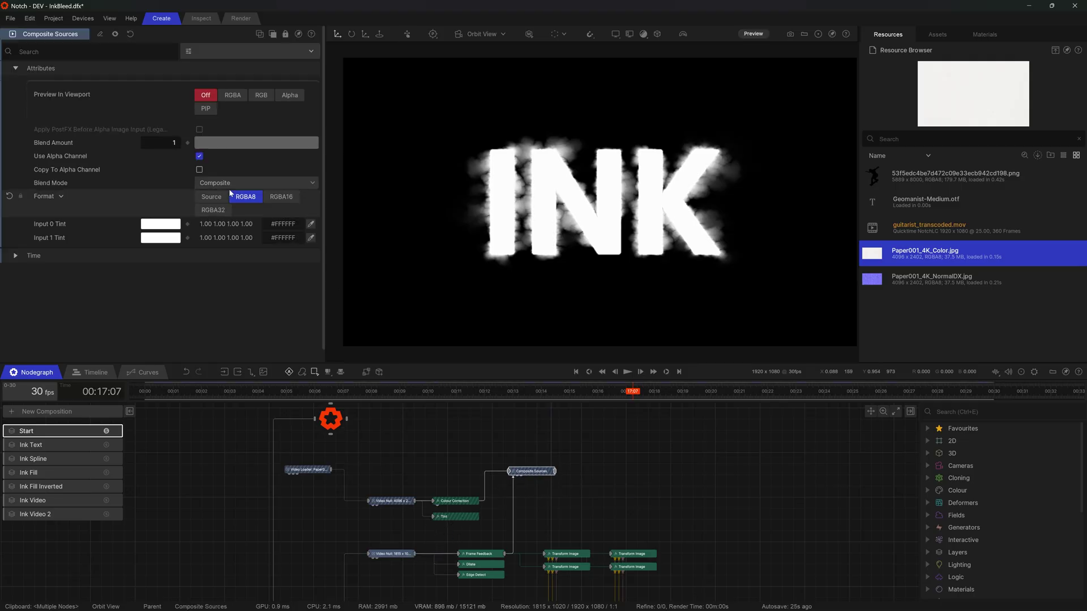
- Preview Composite Sources as RGB in the viewport, with Blend Mode set to Burn and Blend Amount to about 0.05
left_click(261, 94)
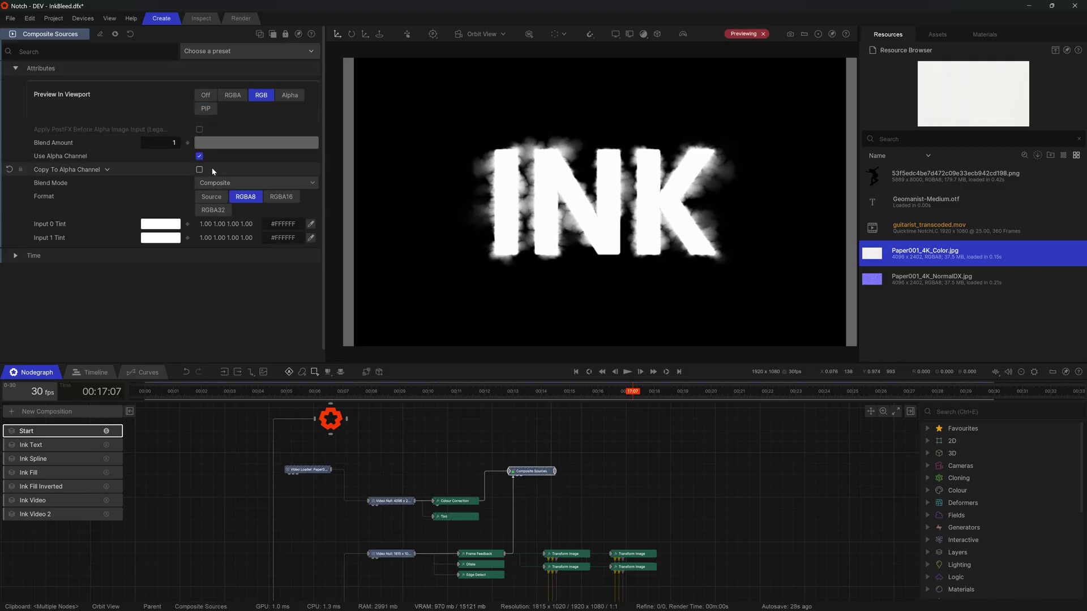
left_click(234, 183)
scroll(246, 321, "down", 1)
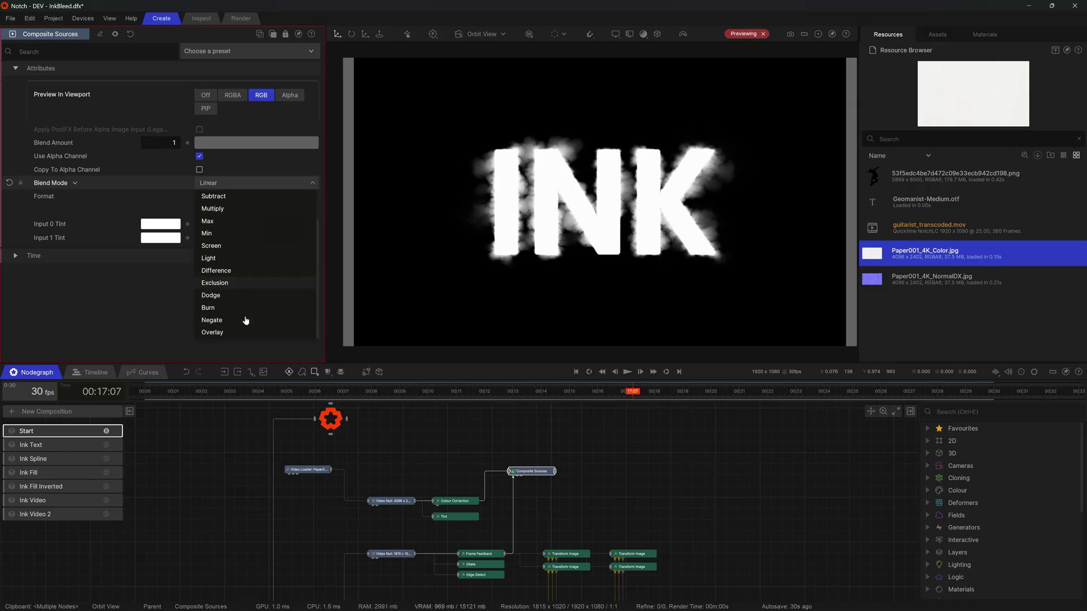
left_click(225, 308)
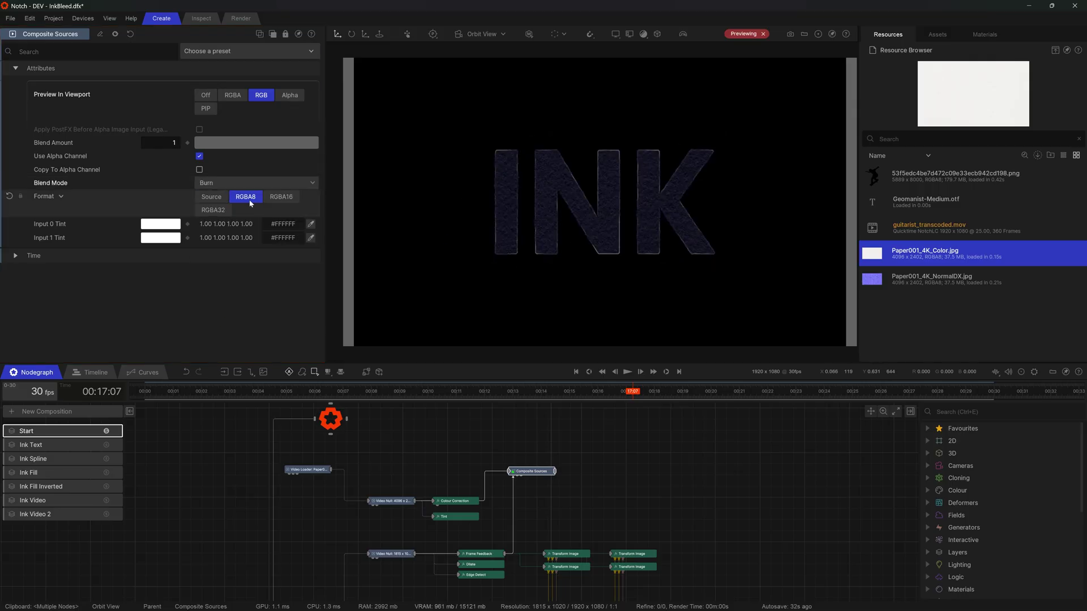
mouse_move(309, 142)
left_mouse_down()
mouse_move(195, 148)
mouse_move(200, 155)
left_mouse_up()
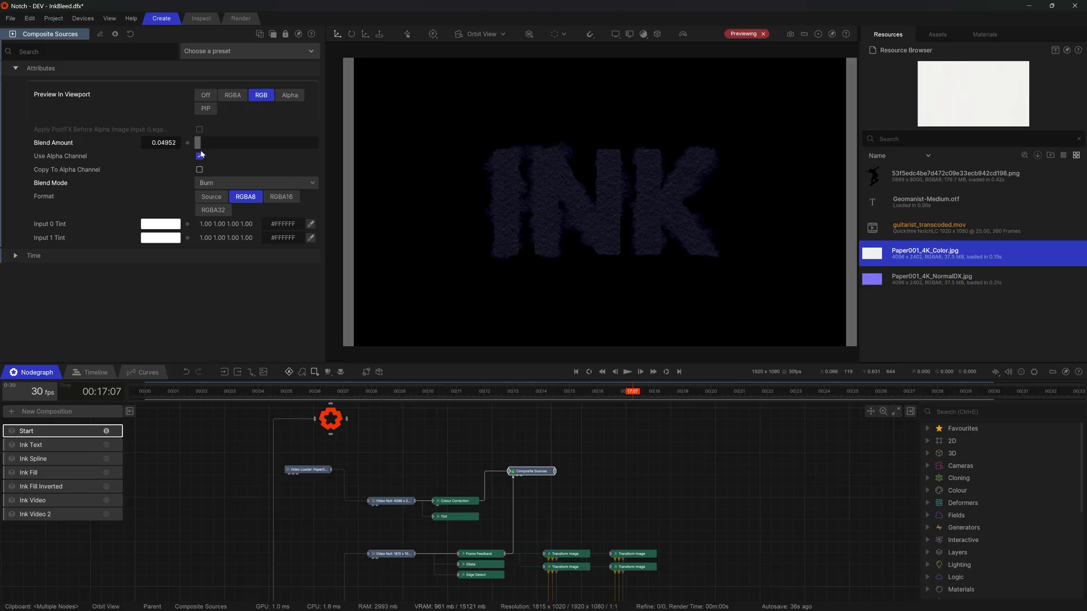
- Swap the Composite Sources connections so the ink text's Video Null feeds the main input and the paper Video Null the secondary one
left_click(512, 494)
left_click(494, 472)
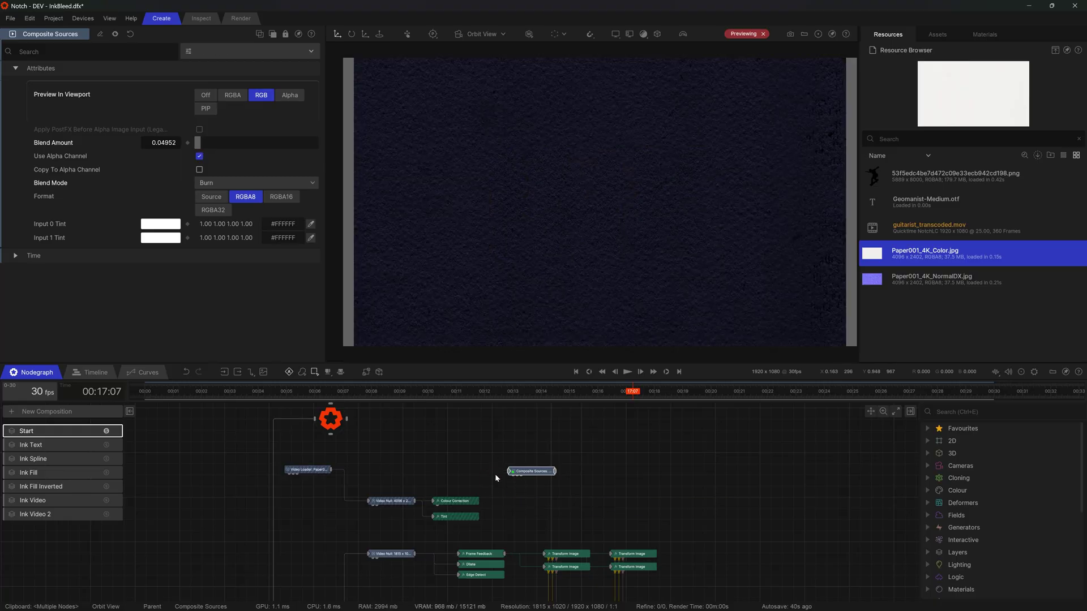
left_click(496, 474)
left_click_drag(416, 502, 512, 475)
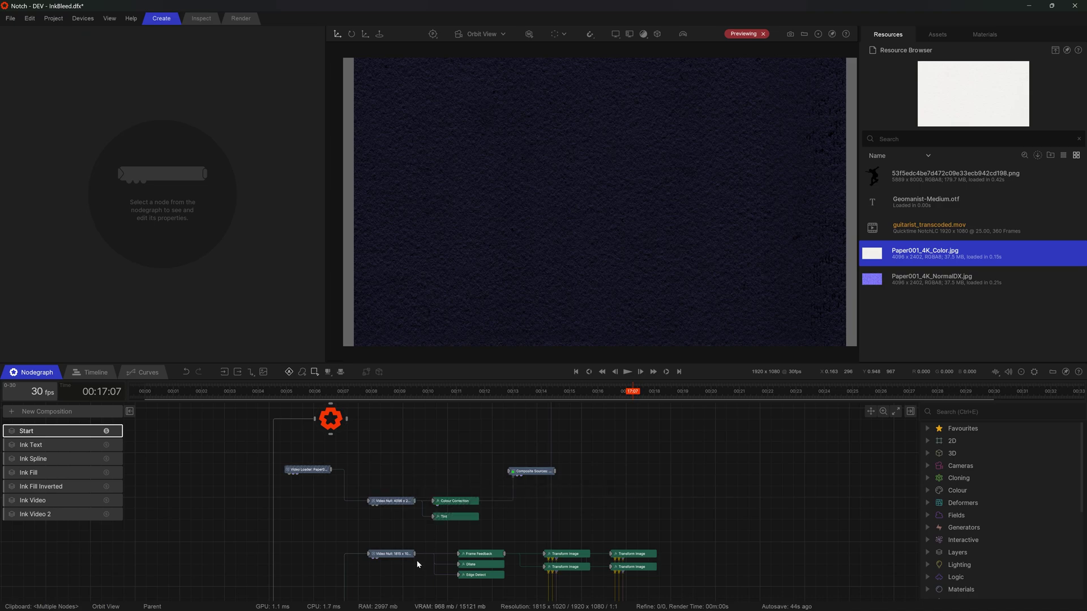
left_click_drag(415, 555, 509, 473)
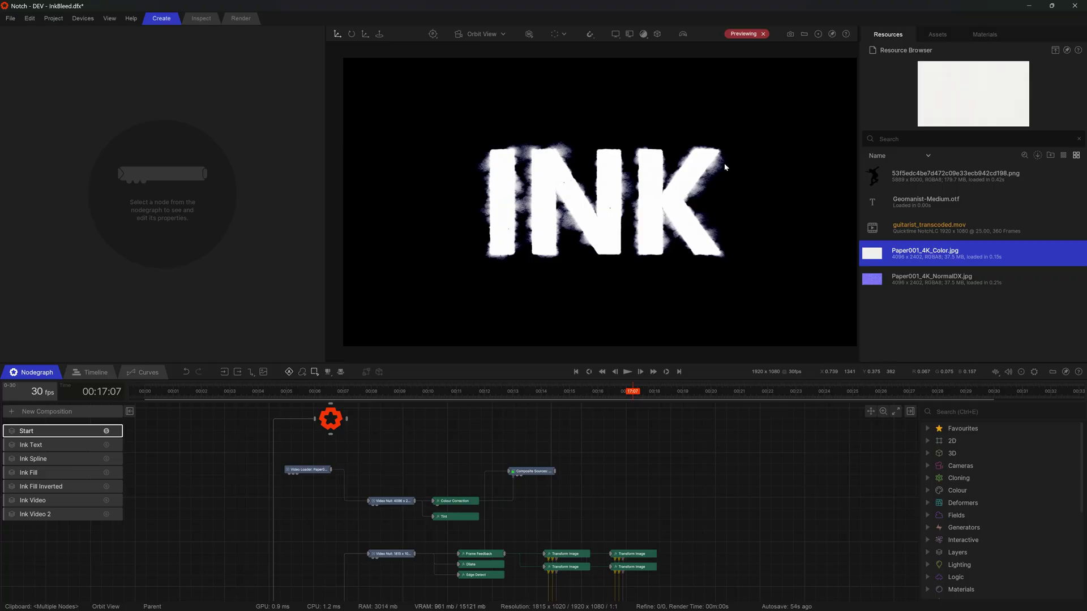
- Move the Value node slightly lower in the graph and review the settings of the paper Video Null and its Tint
scroll(547, 481, "down", 2)
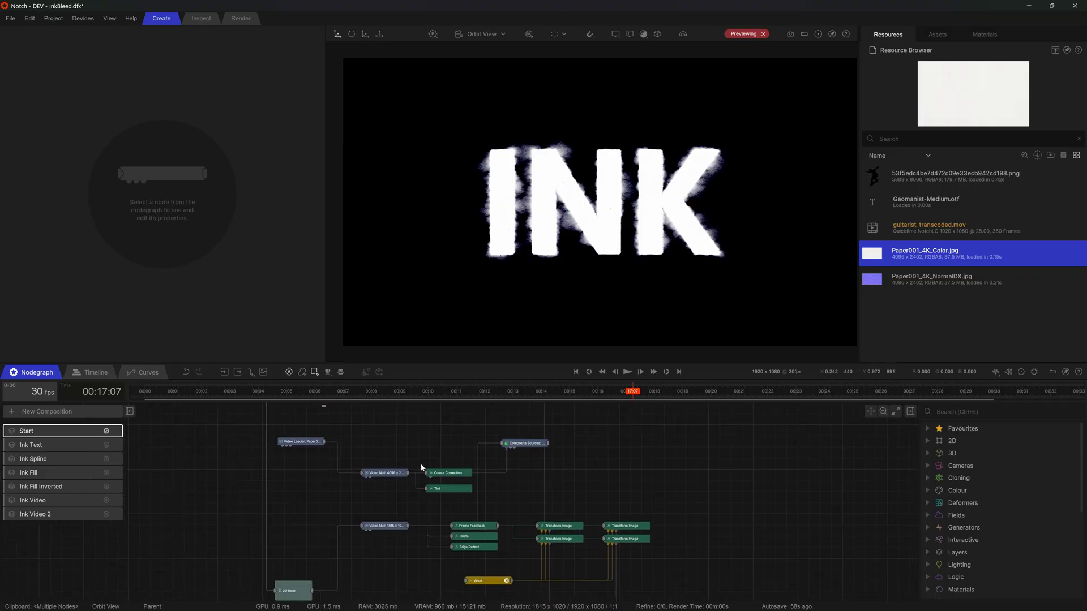
left_click_drag(500, 586, 501, 601)
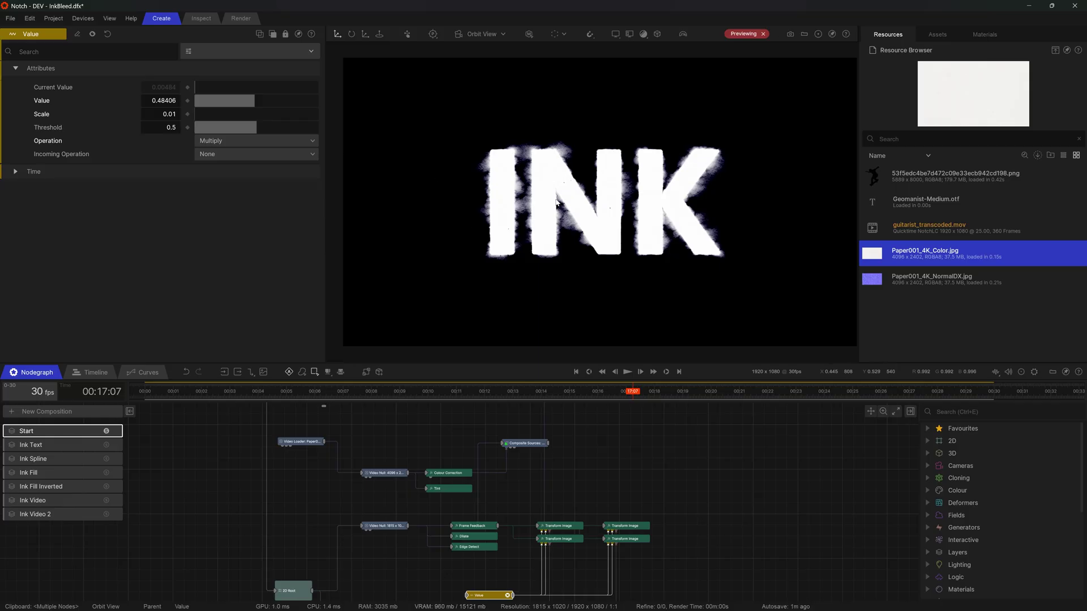
left_click(385, 472)
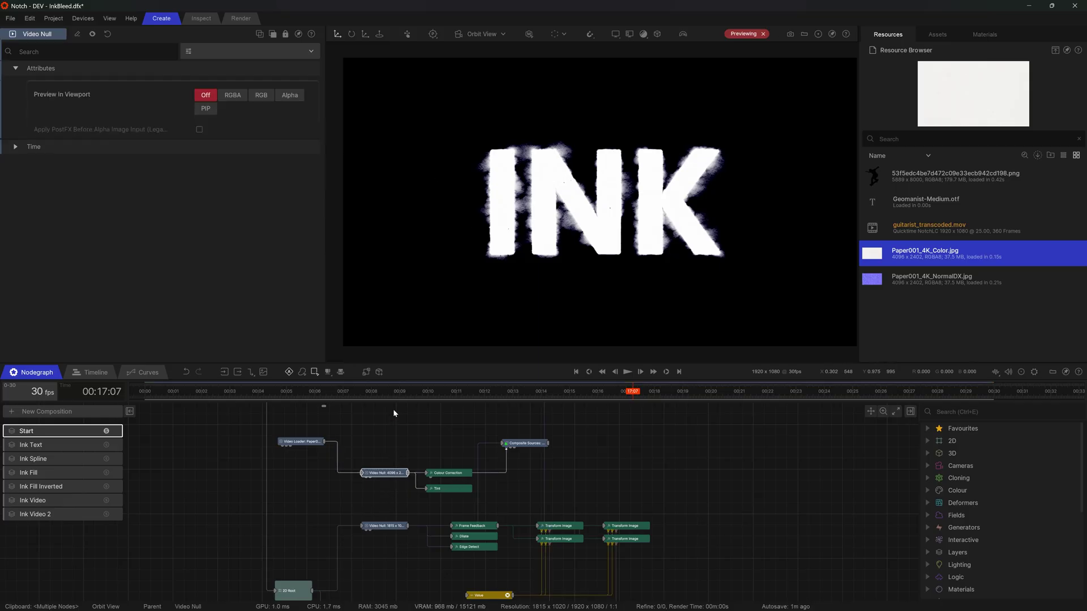
left_click(447, 488)
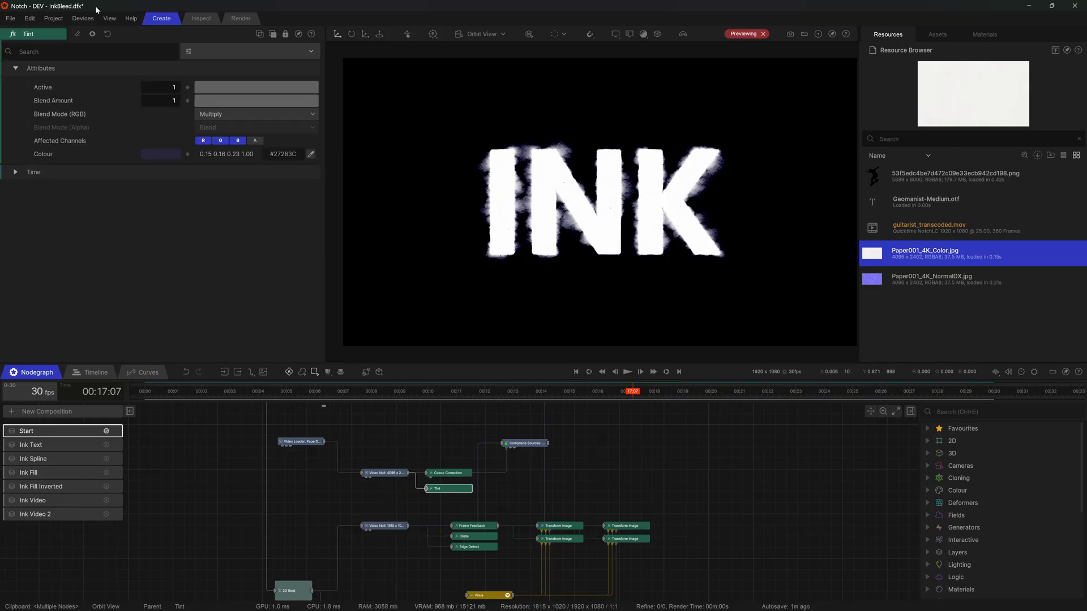
scroll(510, 514, "down", 3)
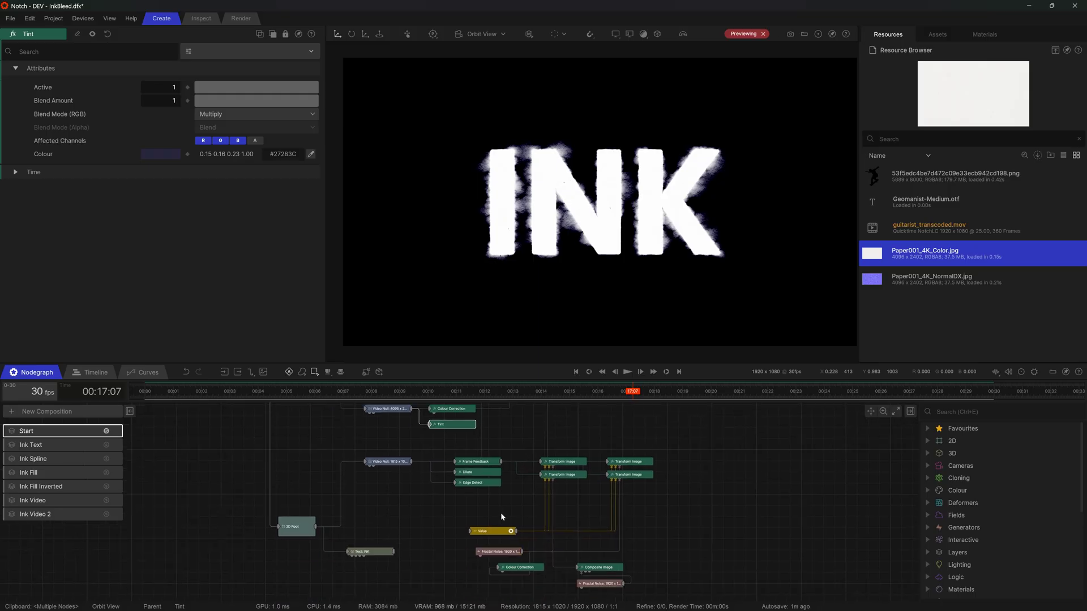
- Add a Post-FX Colour Correction node, place it below Edge Detect and connect it to the ink text's Video Null
left_click(455, 506)
scroll(457, 508, "up", 1)
middle_click_drag(464, 509, 504, 509)
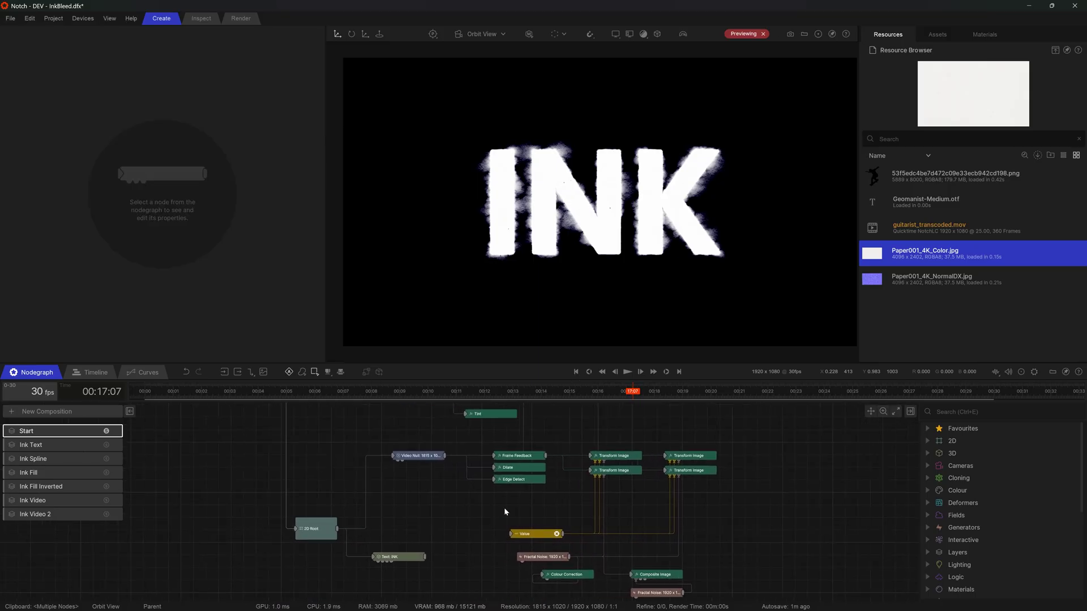
key("Tab")
type("coloc")
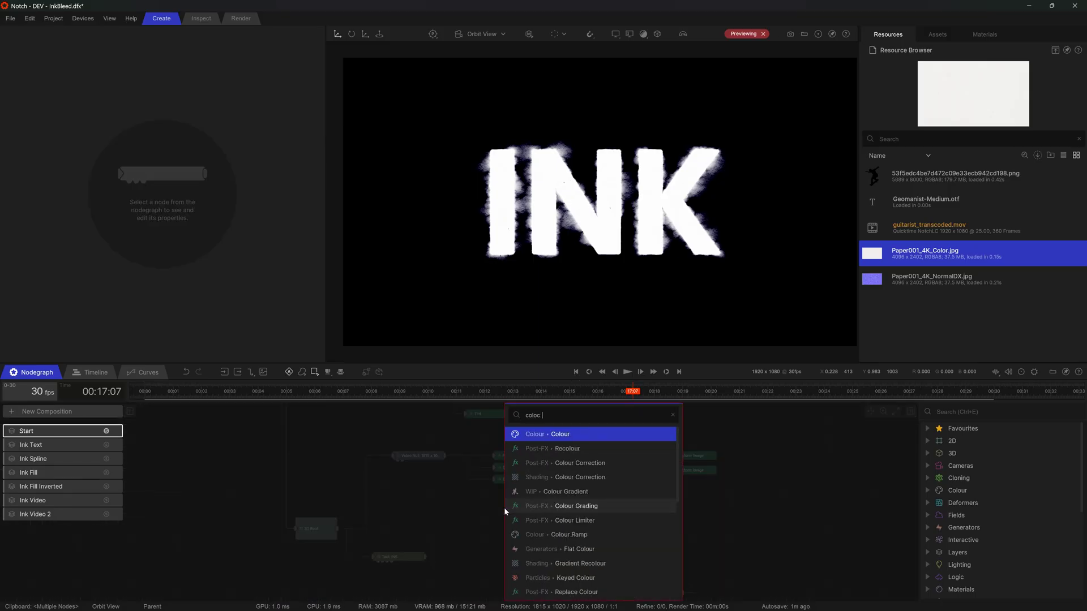
key("Down")
key("Down")
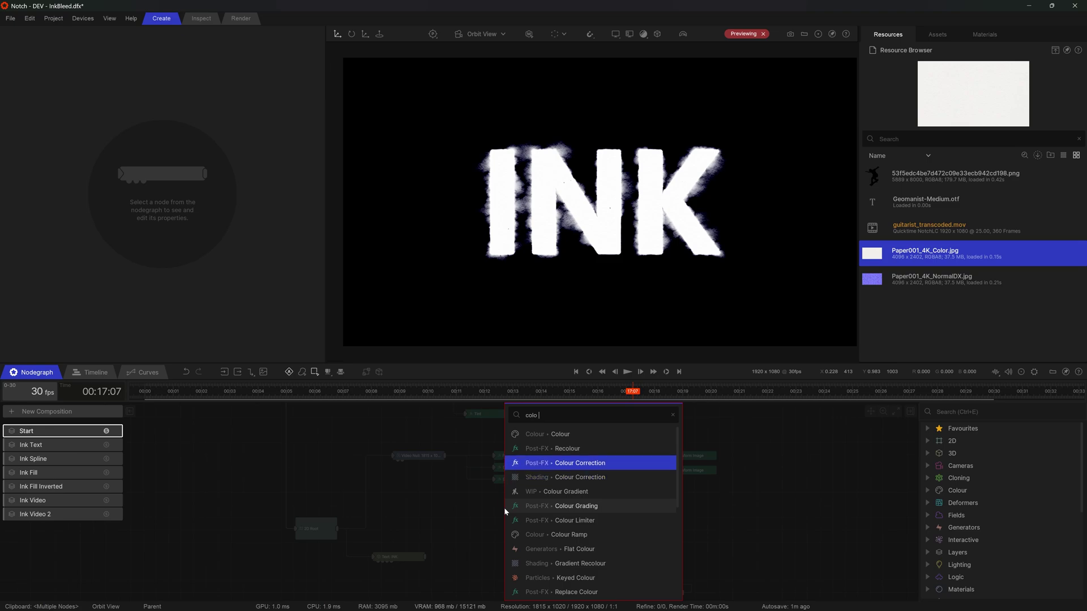
key("Return")
left_click_drag(537, 522, 523, 495)
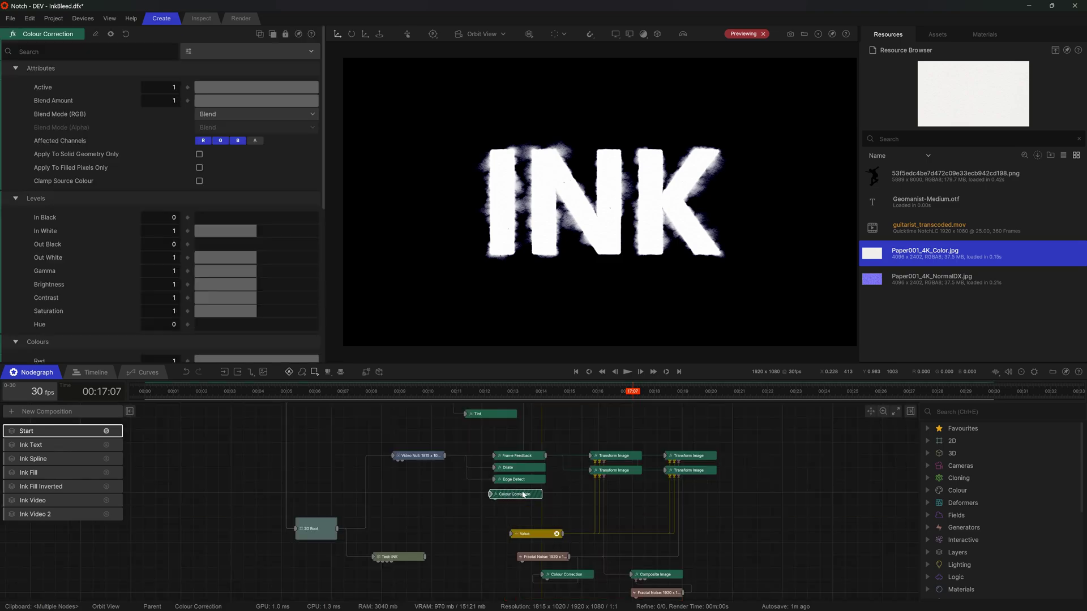
left_click(463, 501)
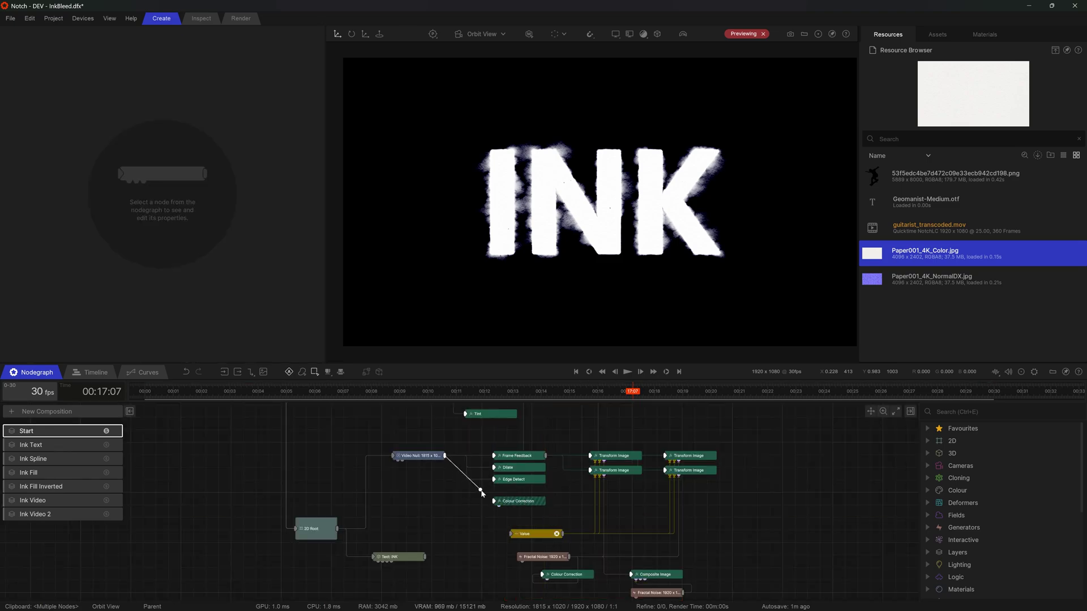
- Invert the ink text in the new Colour Correction by setting In Black to 1 and In White to 0
left_click(543, 500)
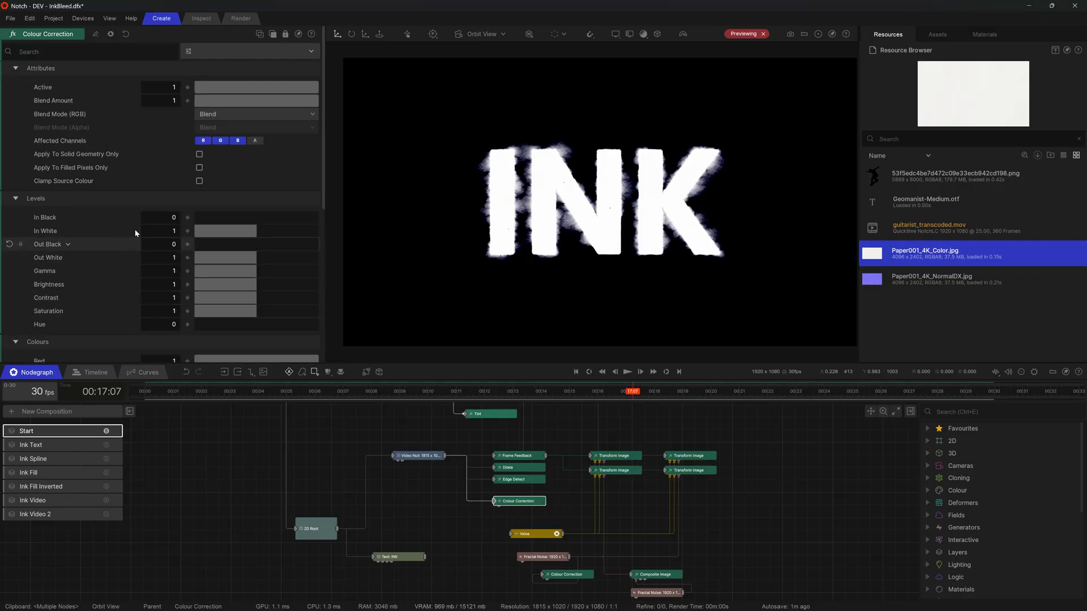
left_click(164, 218)
type("1")
key("Return")
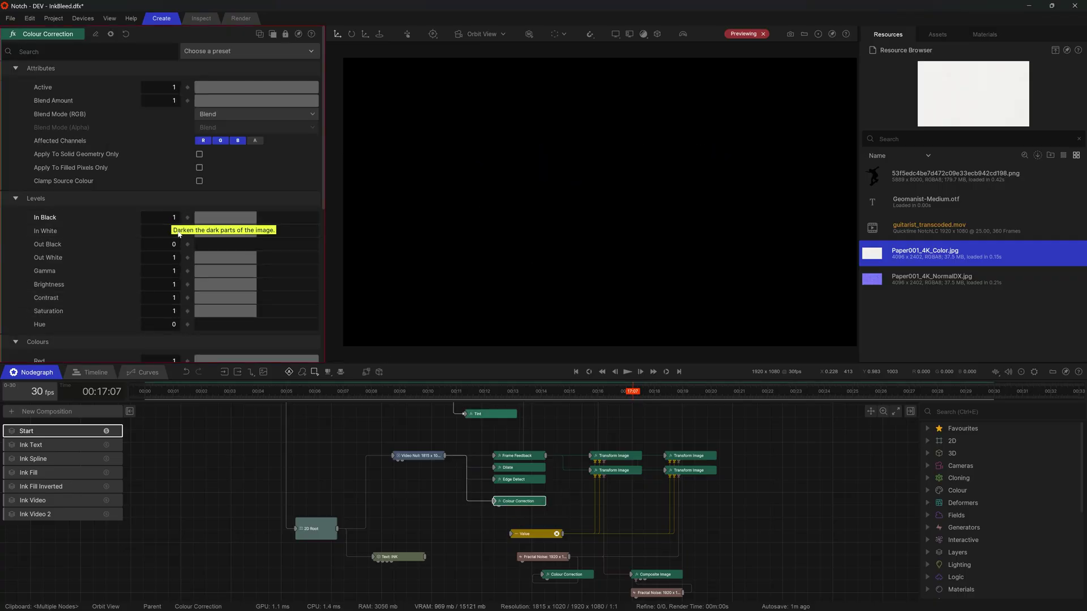
left_click(178, 229)
type("0")
key("Return")
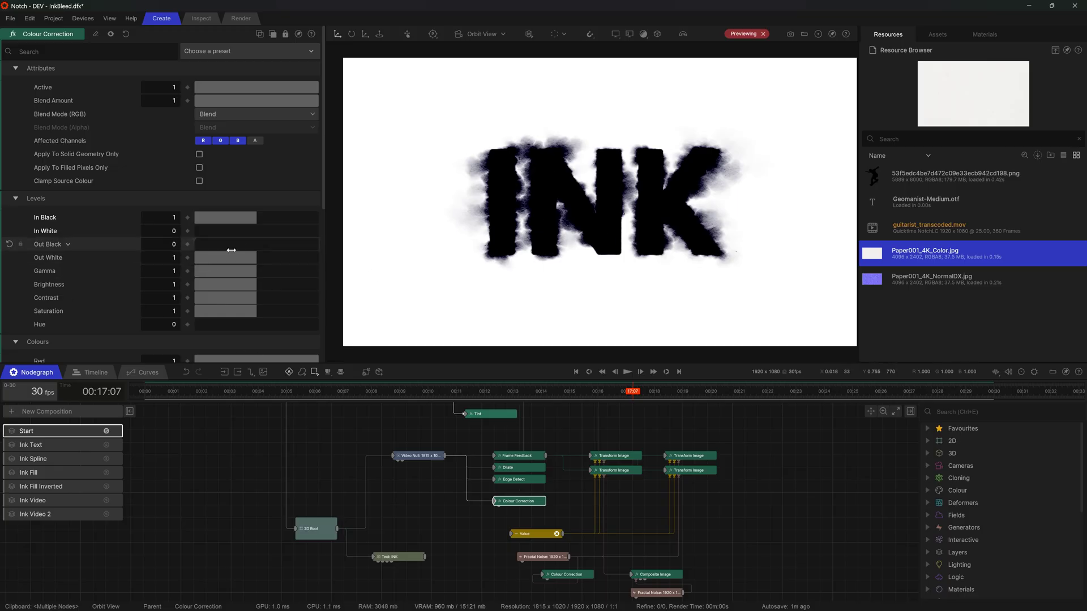
- Raise Out Black to about 0.338 and set Gamma, Brightness and Contrast together to about 1.03
mouse_move(199, 246)
left_mouse_down()
mouse_move(226, 244)
mouse_move(214, 248)
left_mouse_up()
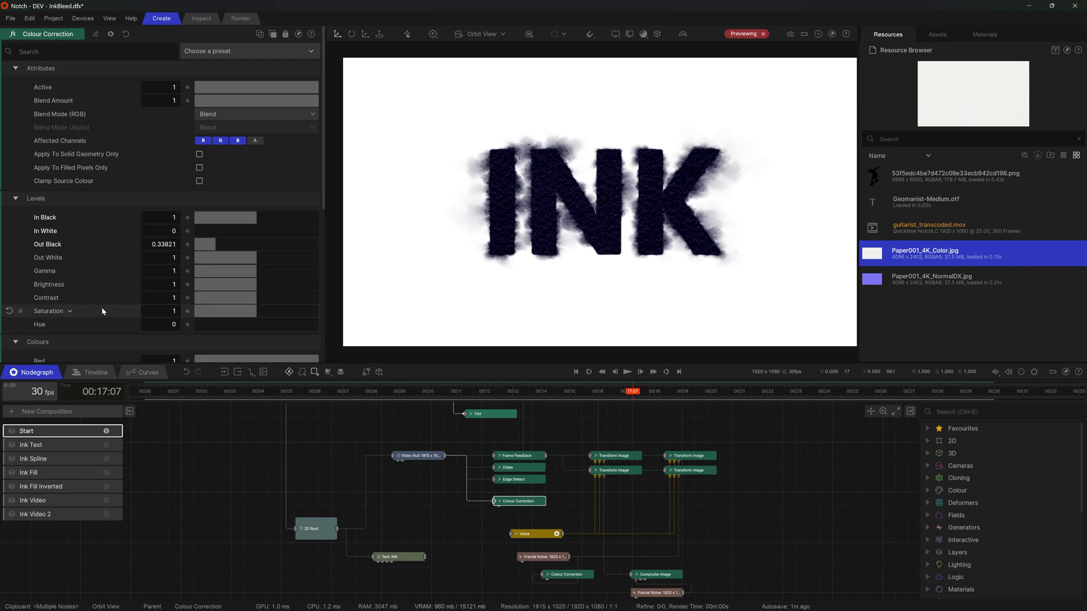
left_click_drag(107, 272, 124, 302)
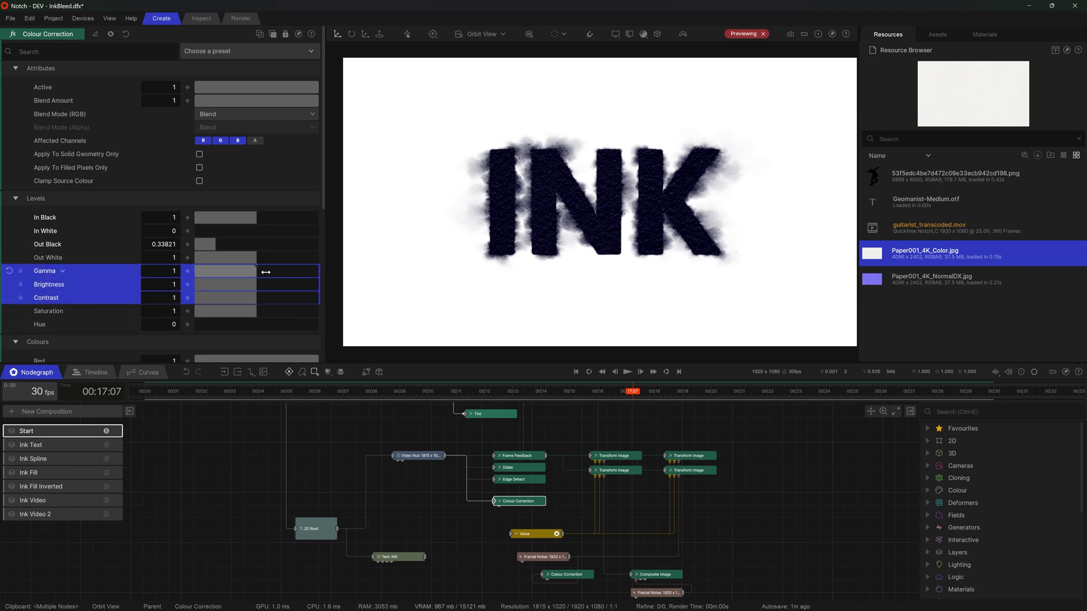
left_click_drag(258, 271, 258, 273)
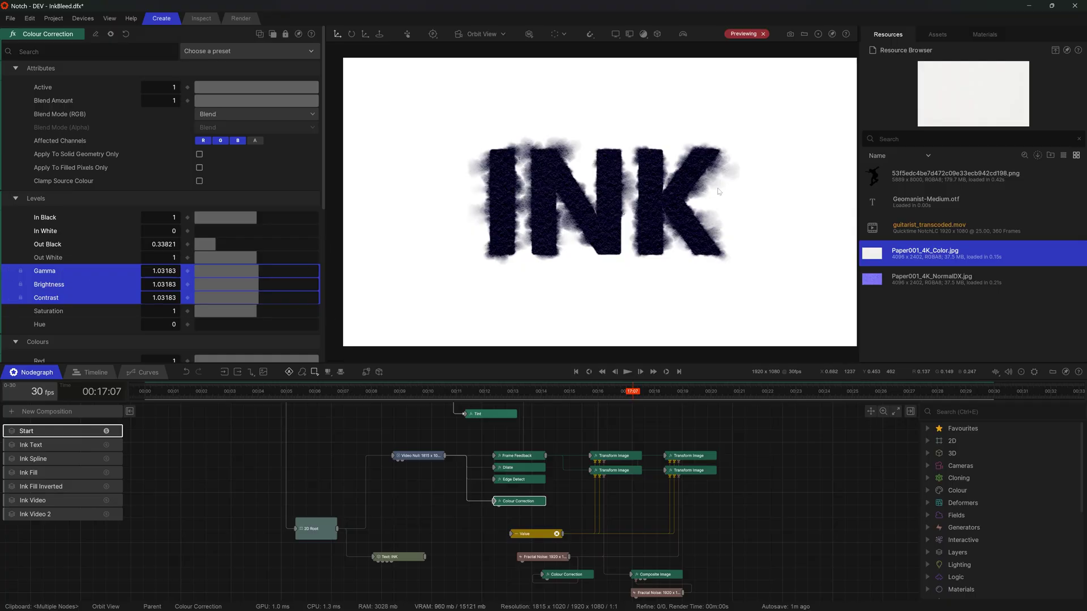
left_click(565, 433)
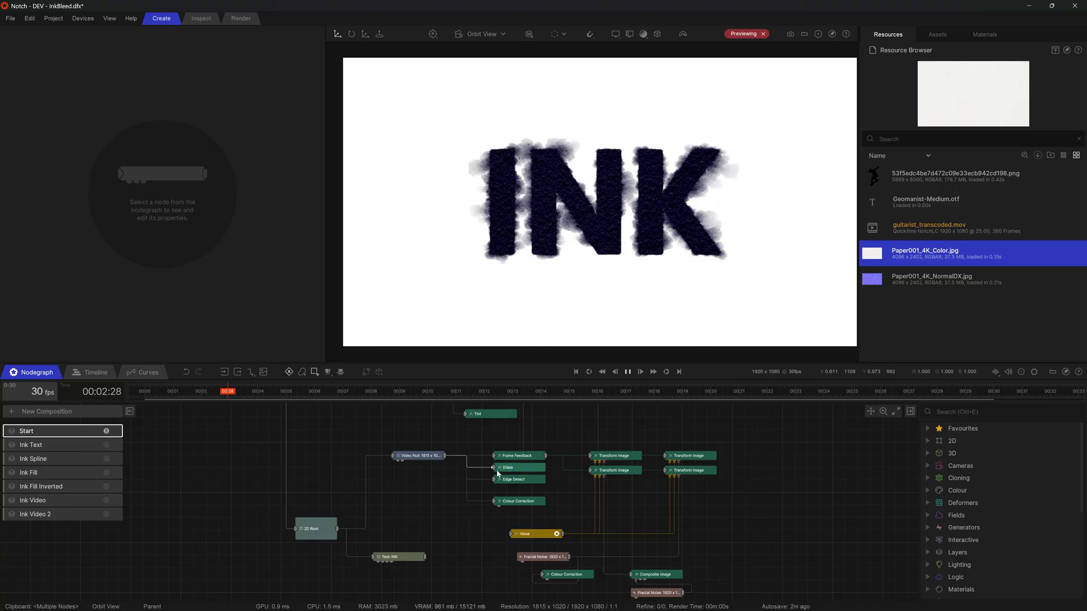
- Shift Composite Sources slightly and move the paper Video Loader up and away from its Video Null
middle_click_drag(533, 445, 514, 513)
scroll(558, 483, "down", 1)
middle_click_drag(560, 469, 533, 503)
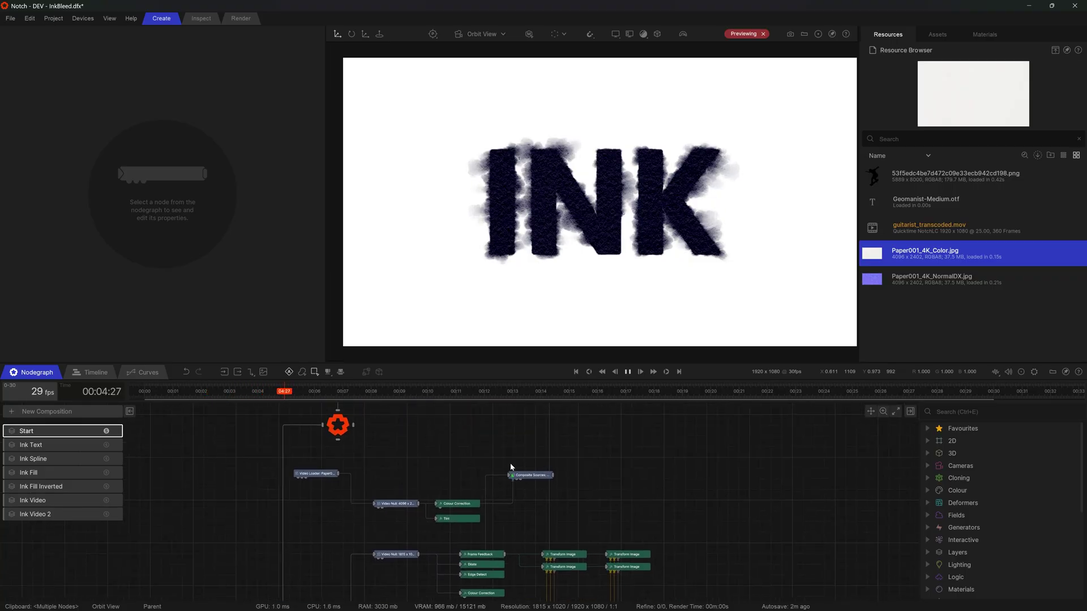
left_click(529, 476)
middle_click_drag(539, 445, 529, 500)
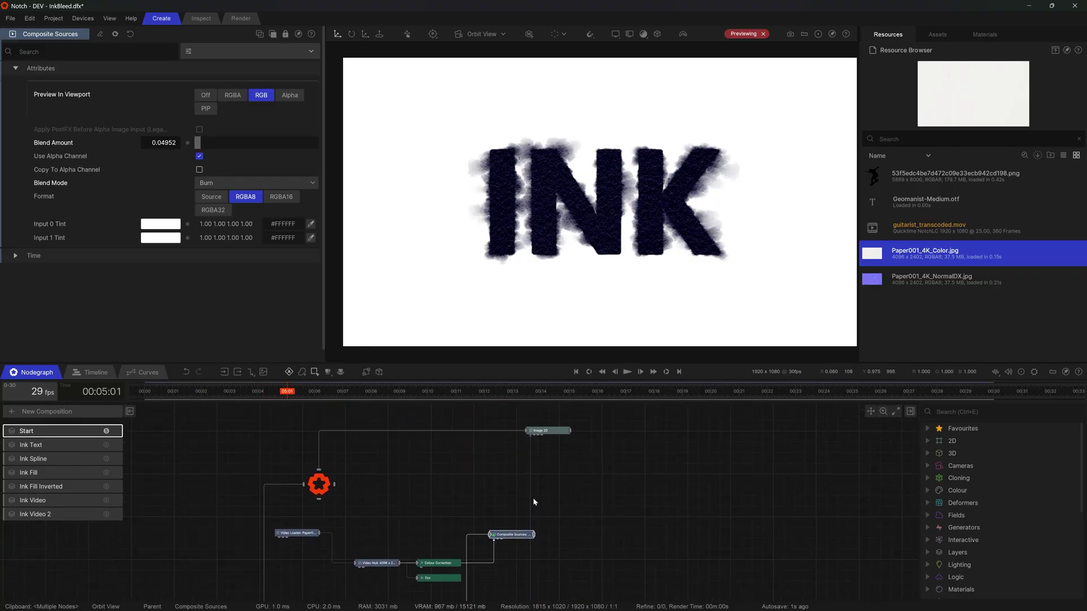
left_click_drag(509, 542, 507, 540)
left_click_drag(299, 537, 294, 514)
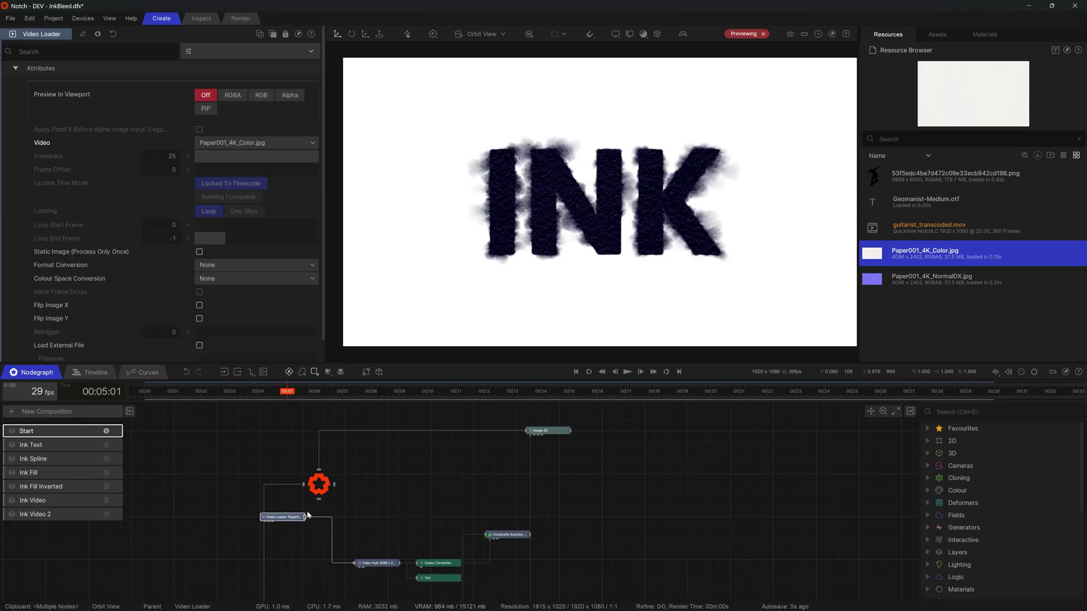
- Add a second Composite Sources node and place it just above and beyond the first one, in line with the Video Loader
left_click(379, 518)
key("ctrl+space")
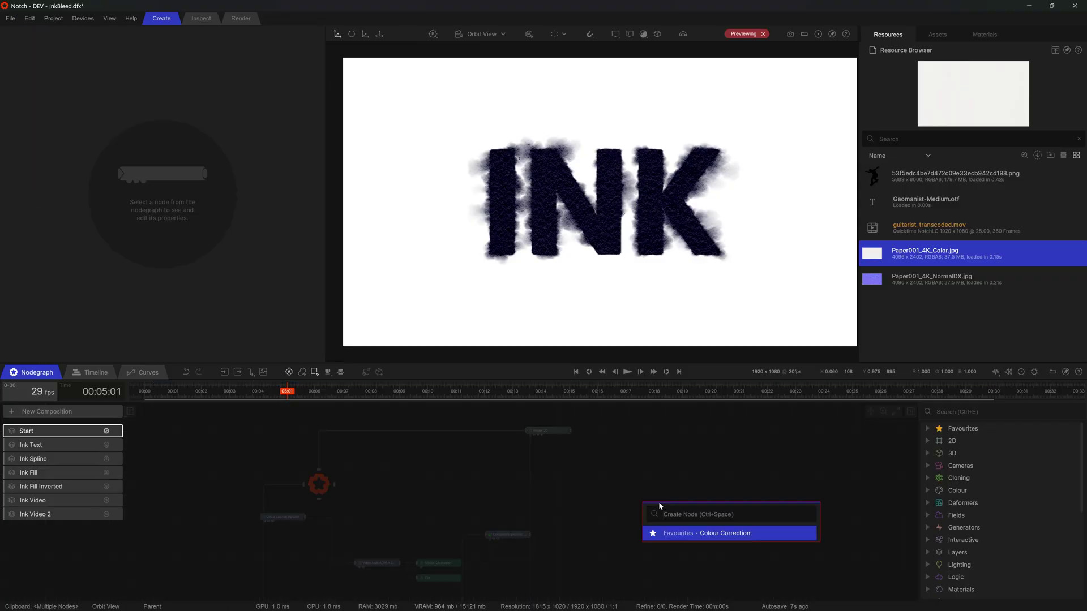
type("comp")
type("osite s")
key("Return")
left_click_drag(659, 512, 560, 516)
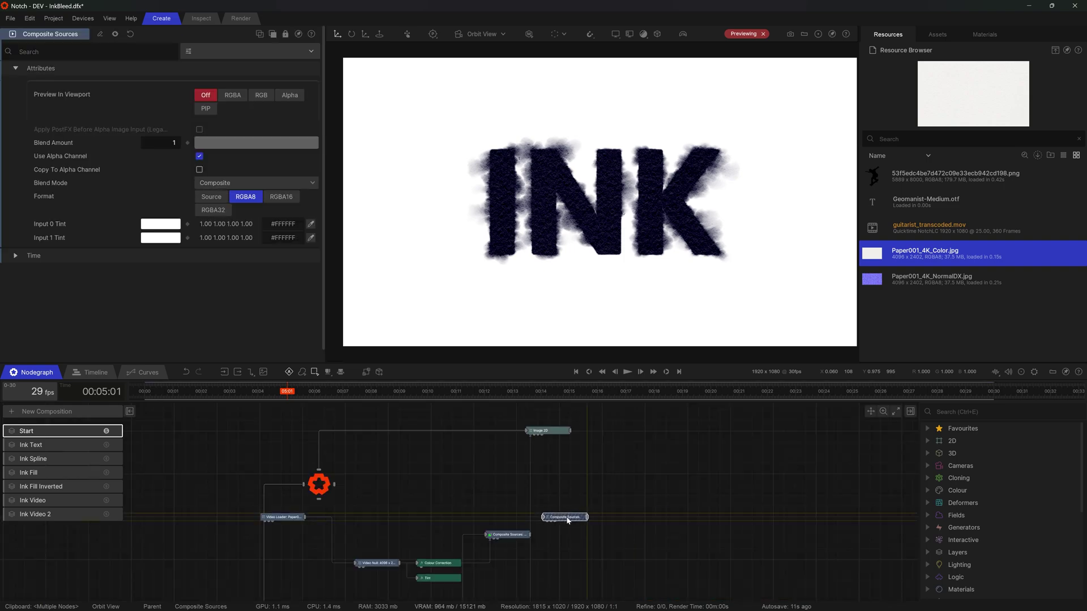
- Connect the paper Video Loader to the new Composite Sources and feed the first Composite Sources into its second image input
left_click_drag(304, 519, 495, 526)
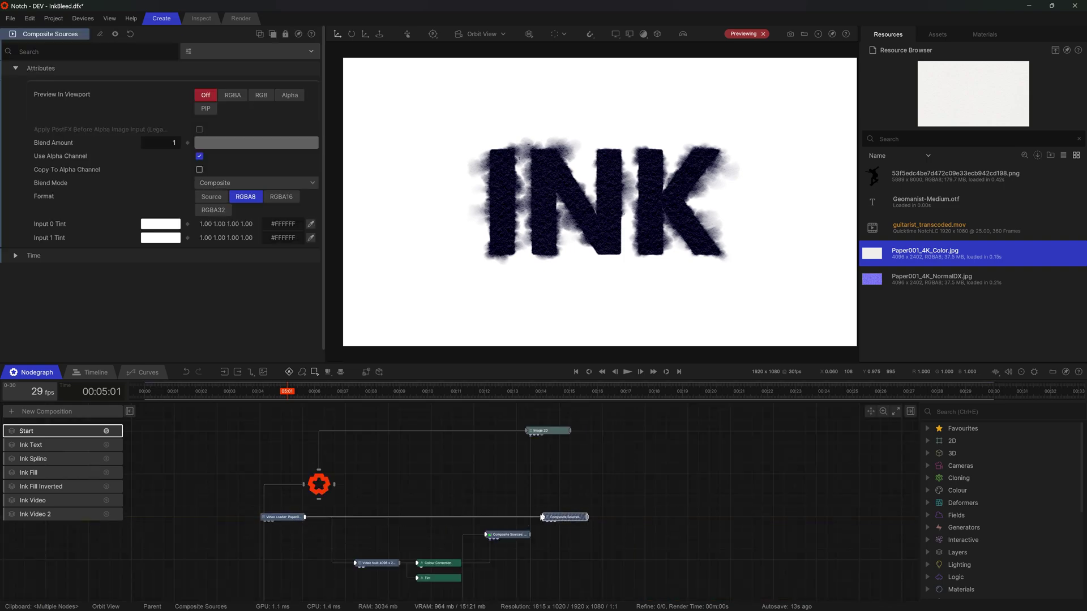
left_click(542, 532)
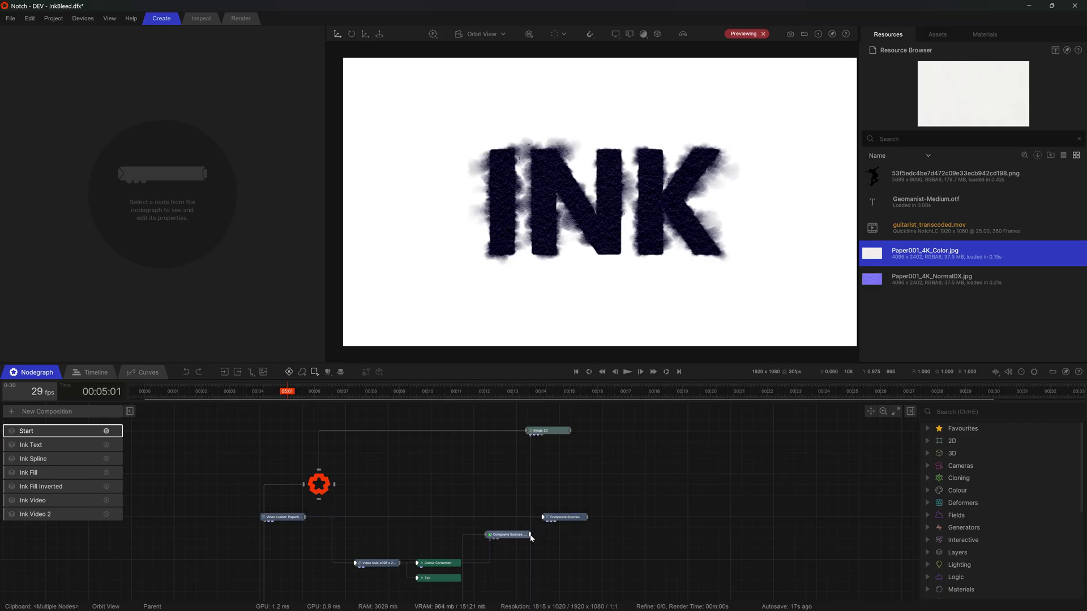
left_click_drag(531, 537, 548, 526)
left_click(560, 520)
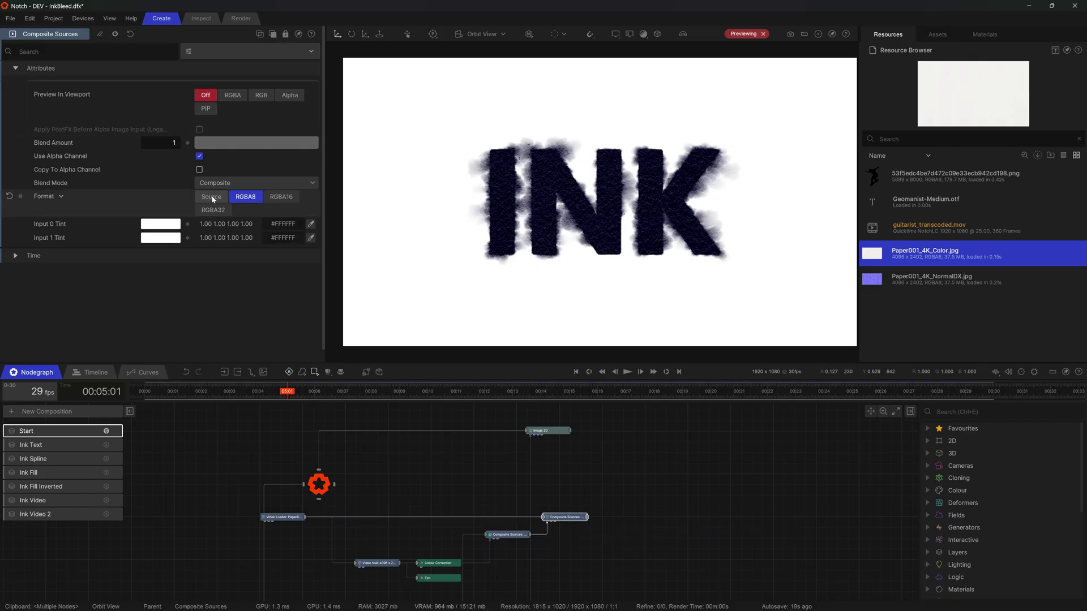
- Set the new Composite Sources' Blend Mode to Multiply and preview its RGB in the viewport
left_click(223, 183)
left_click(229, 247)
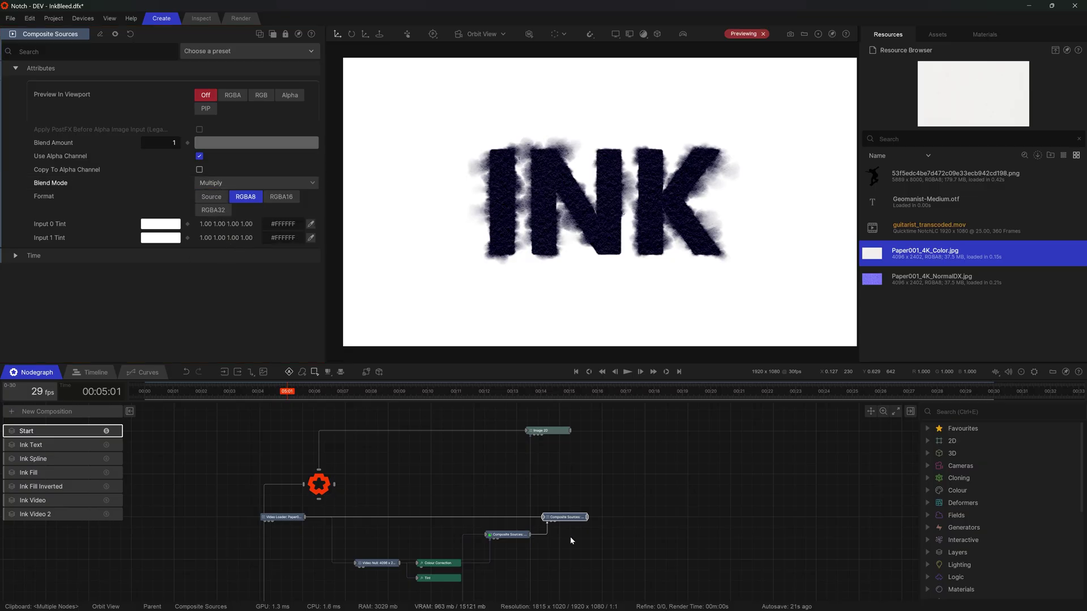
left_click(261, 95)
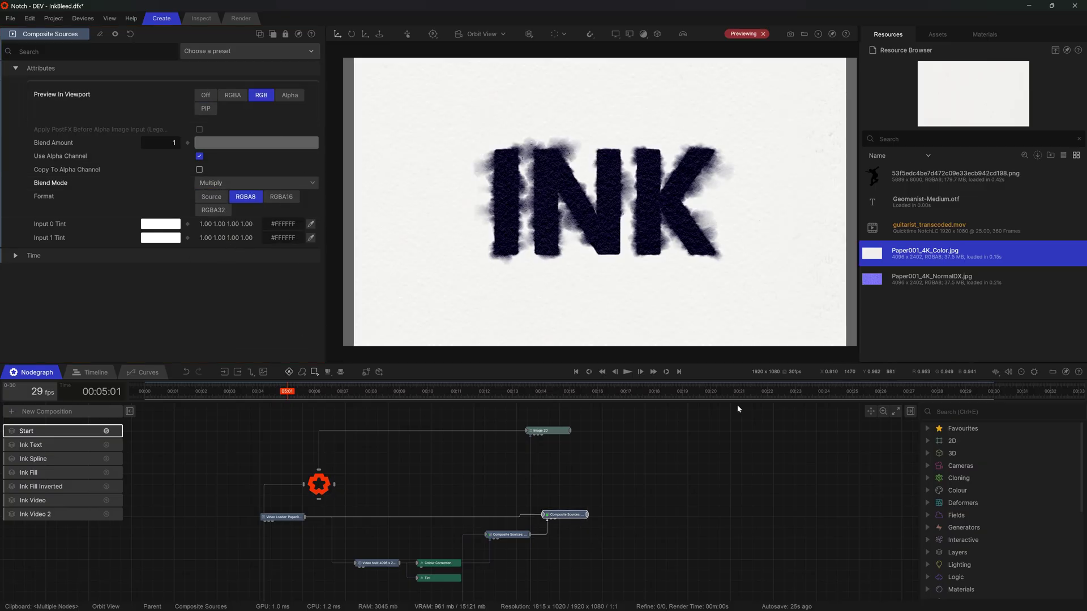
- Connect the new Composite Sources' output to the Image 2D node's image input and end the viewport preview
left_click_drag(587, 517, 530, 445)
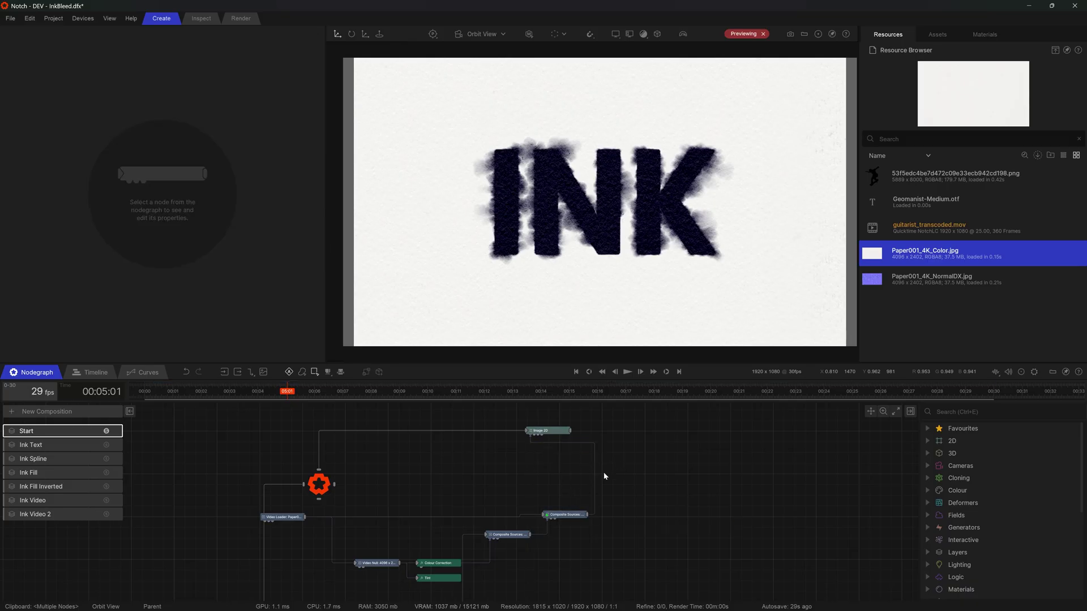
left_click(550, 435)
left_click(626, 461)
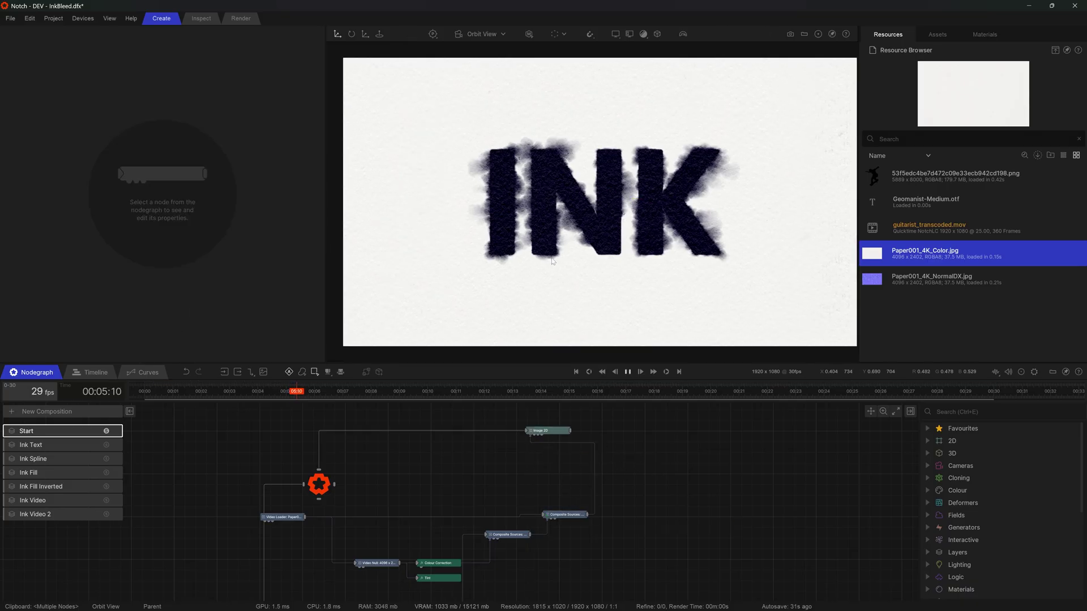
middle_click_drag(491, 504, 507, 463)
middle_click_drag(486, 544, 500, 498)
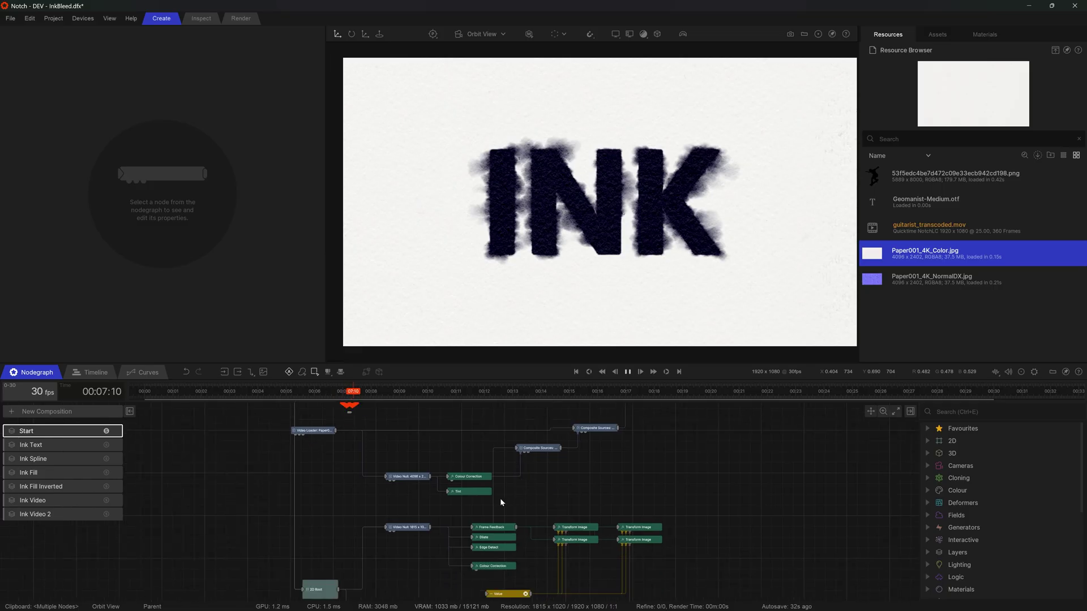
left_click(476, 480)
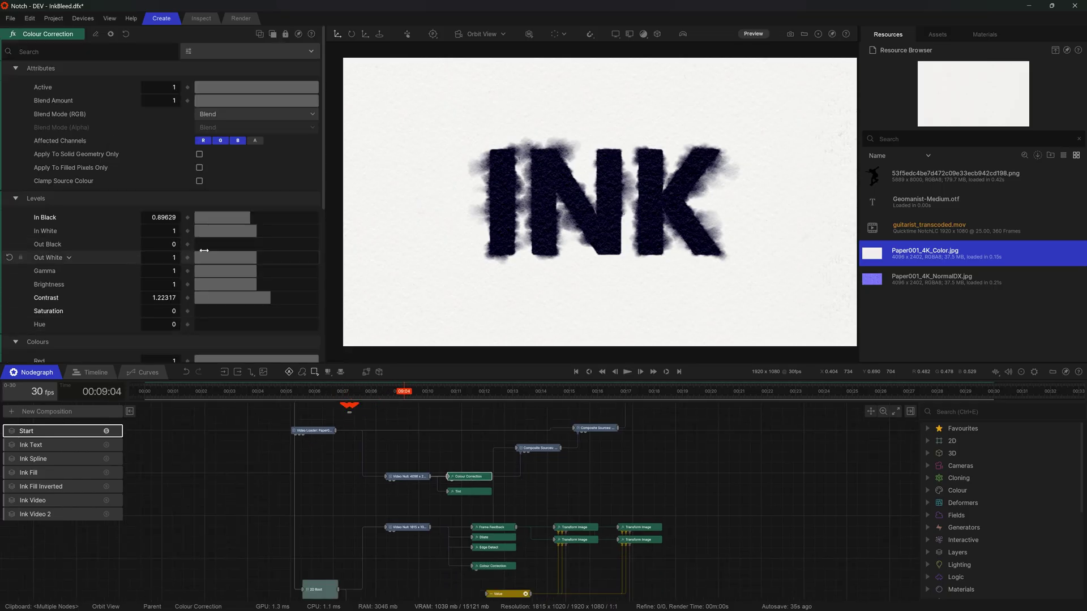
left_click_drag(202, 245, 191, 245)
- Move the Fractal Noise feeding the Composite Image to about X -3.76, Y 0.59 and play the timeline to check the bleed
scroll(651, 503, "down", 5)
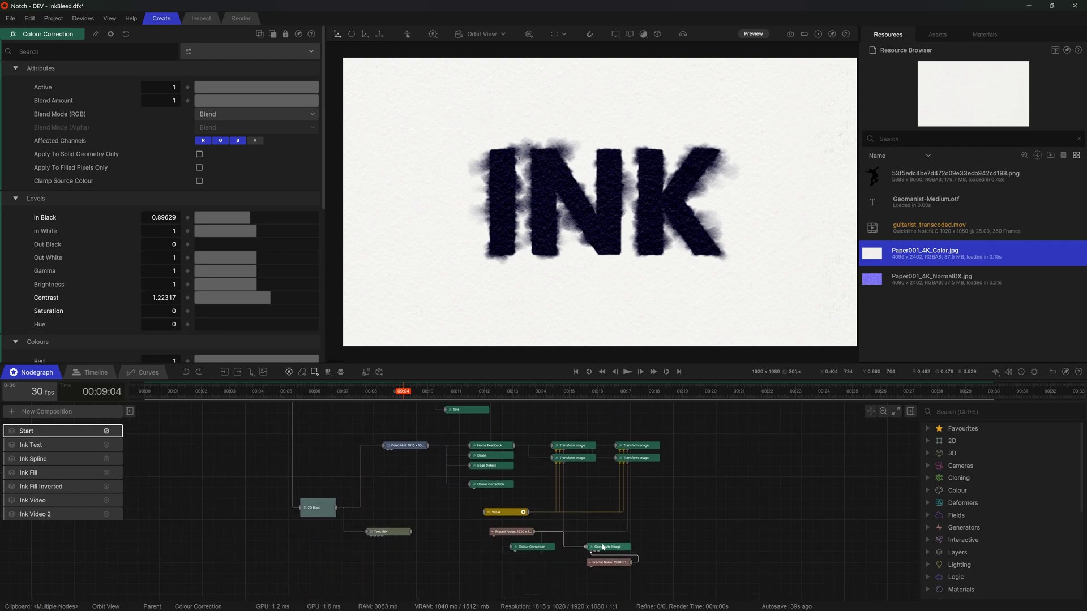
left_click(630, 510)
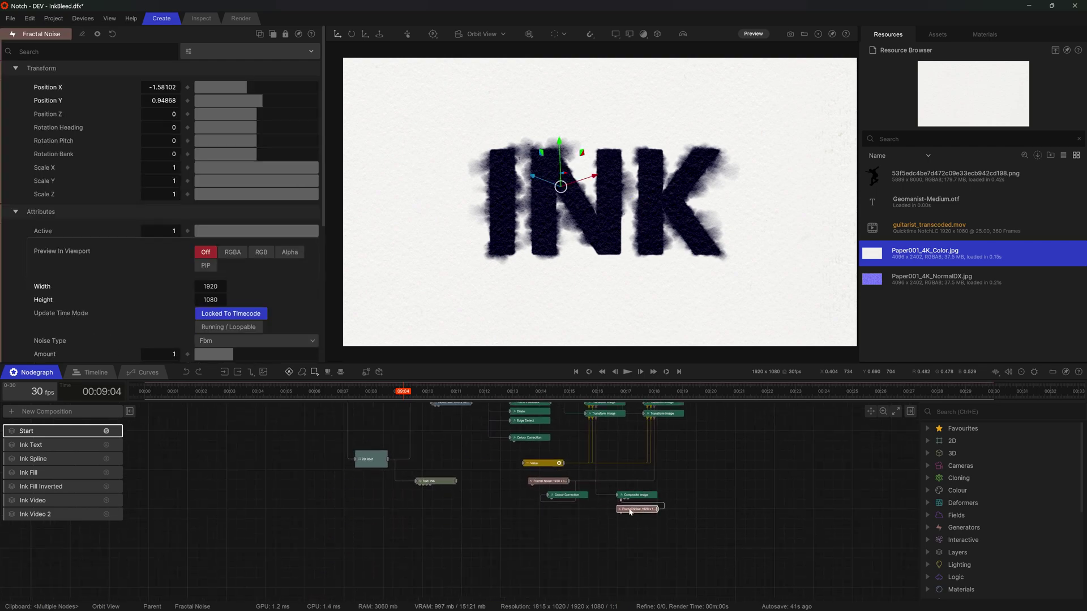
key("space")
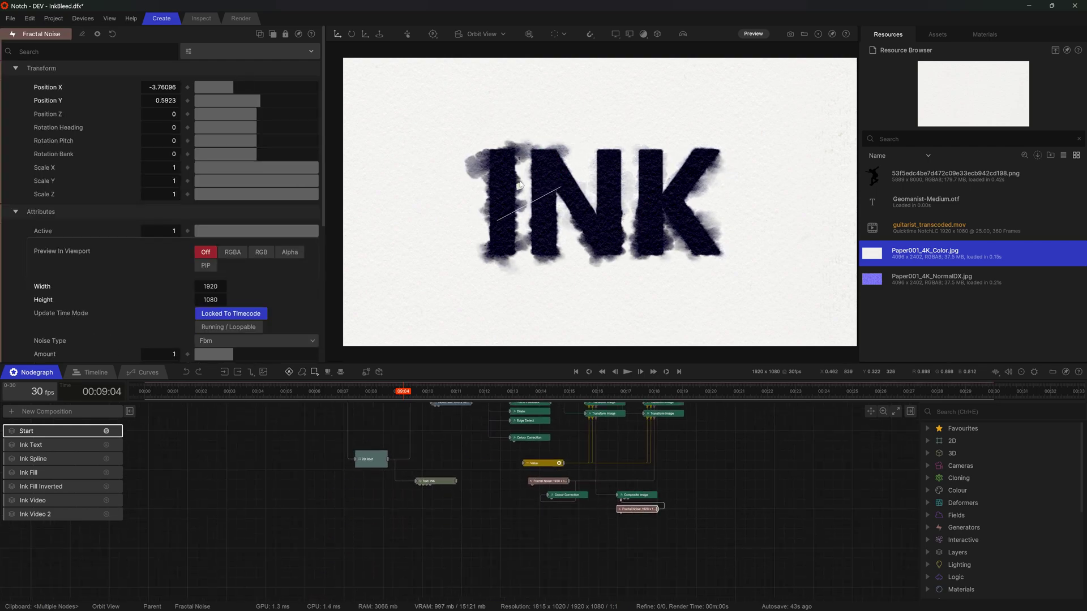
key("space")
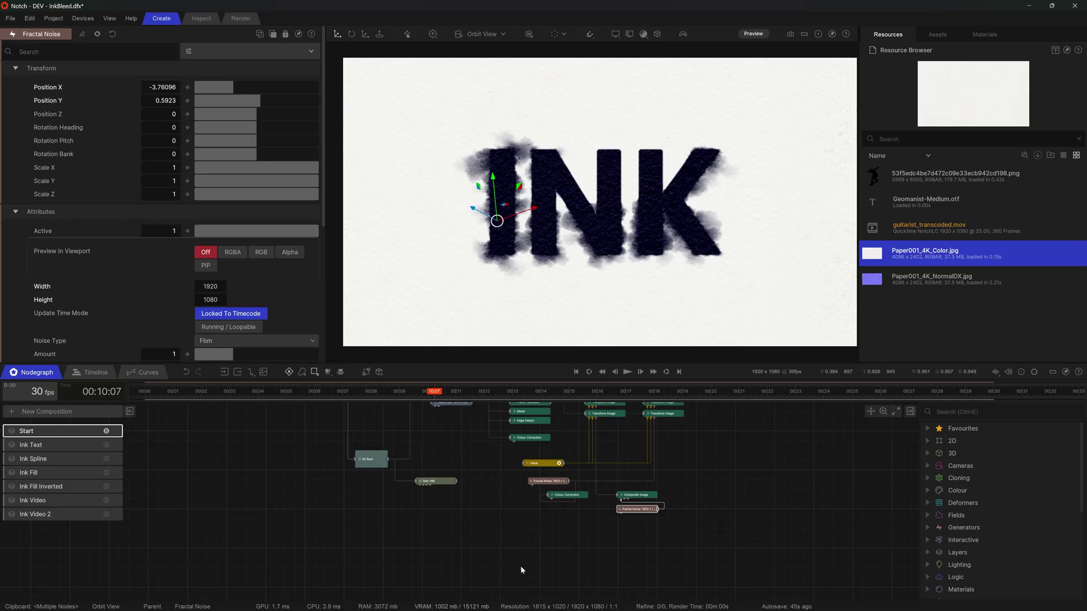
key("space")
- Move the INK Text node around the viewport to about X 0.25, Y 0.16 and resume playback
left_click(443, 519)
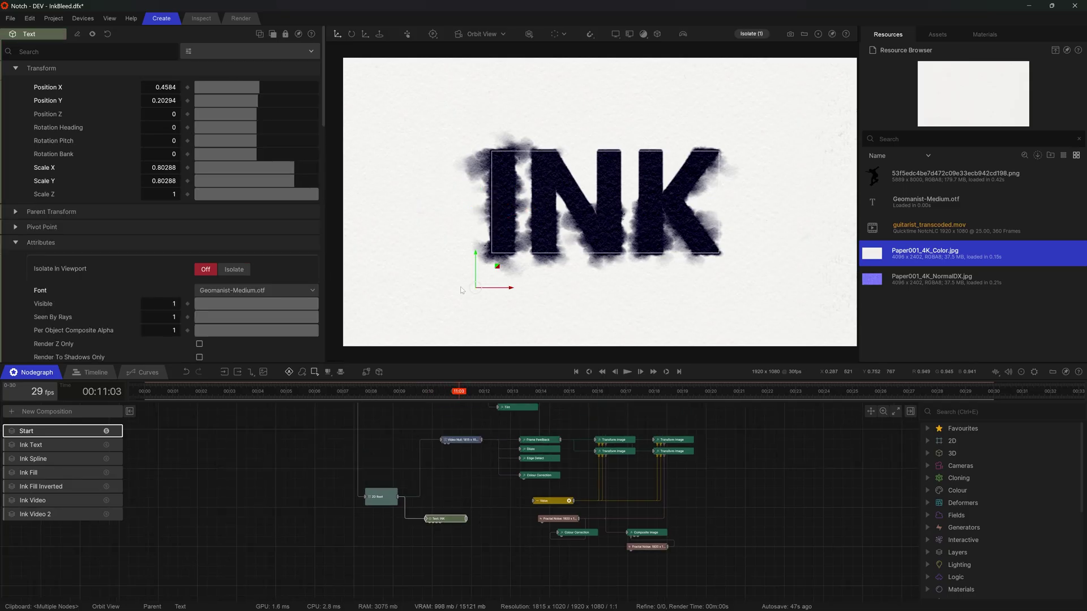
left_click_drag(504, 270, 427, 237)
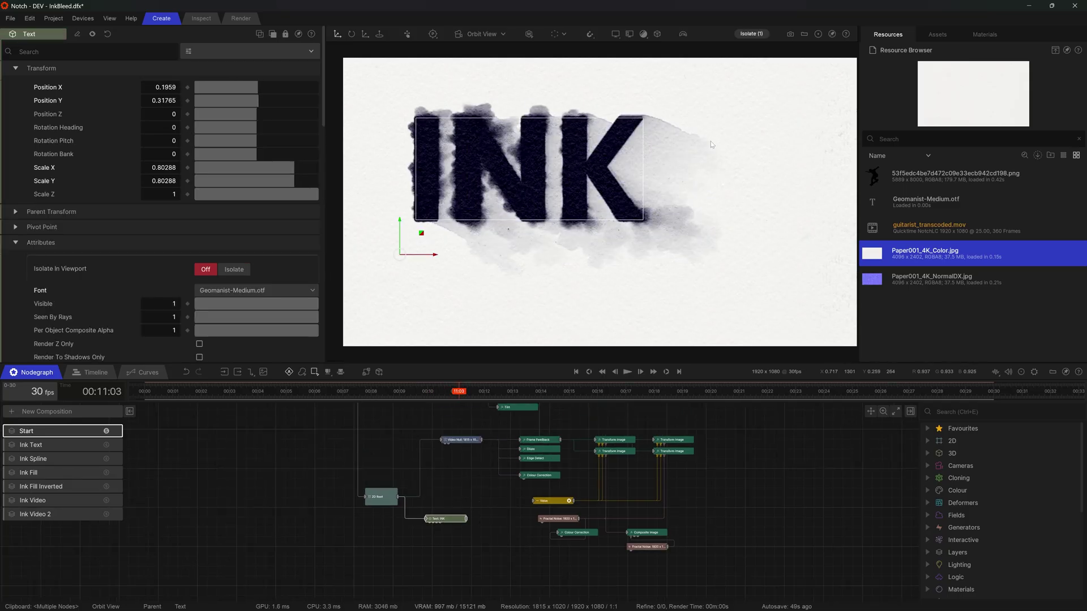
key("space")
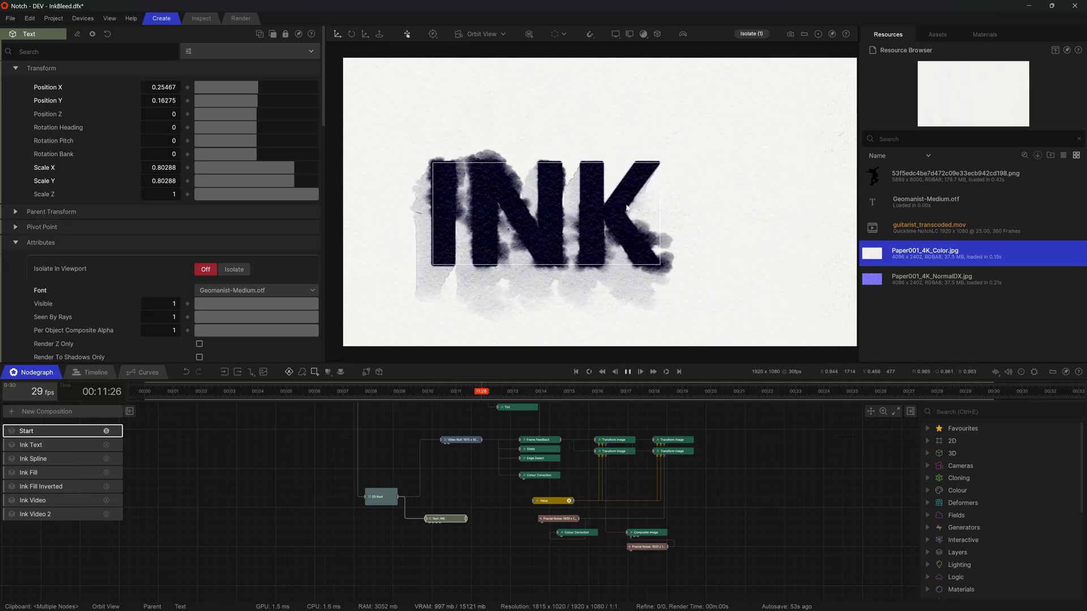
- Open the Ink Text composition, switch to the orbit view and examine the ink on the paper plane up close
left_click(83, 449)
key("space")
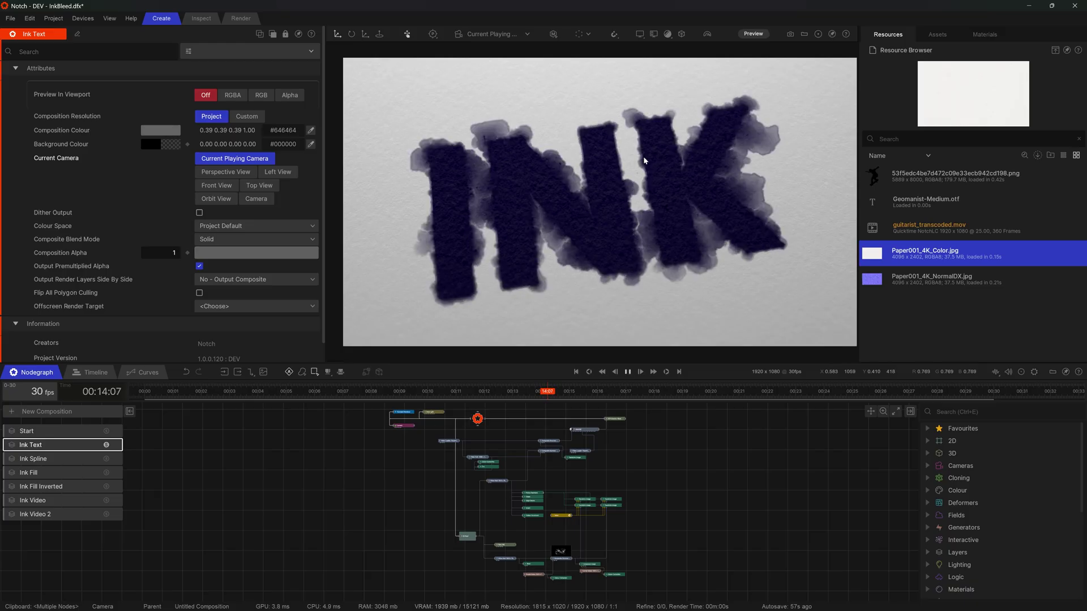
key("o")
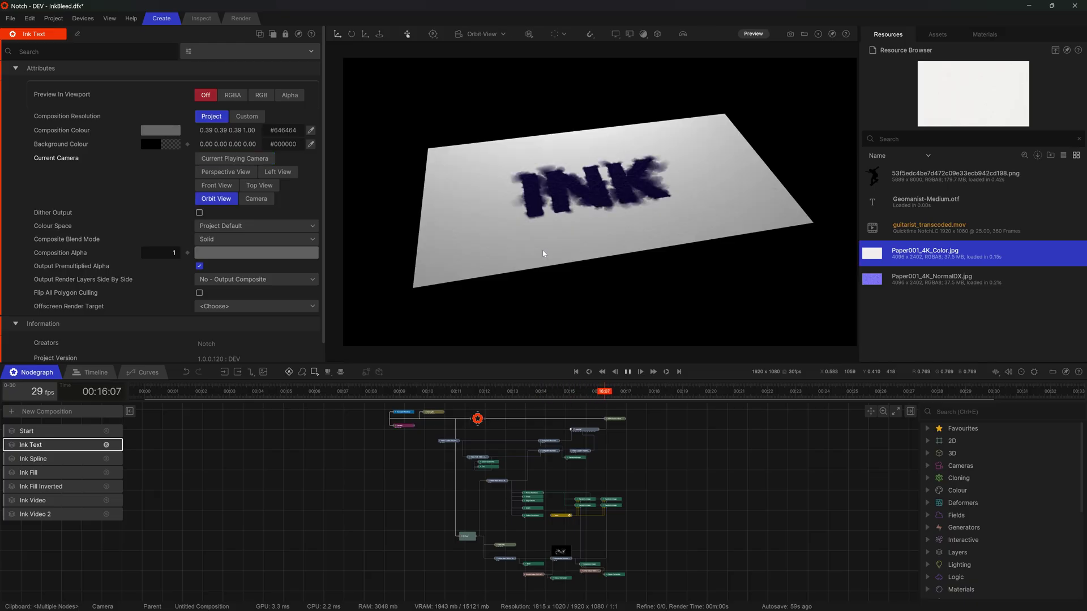
right_click_drag(702, 236, 716, 250)
mouse_move(716, 253)
left_mouse_down()
mouse_move(592, 249)
mouse_move(593, 155)
left_mouse_up()
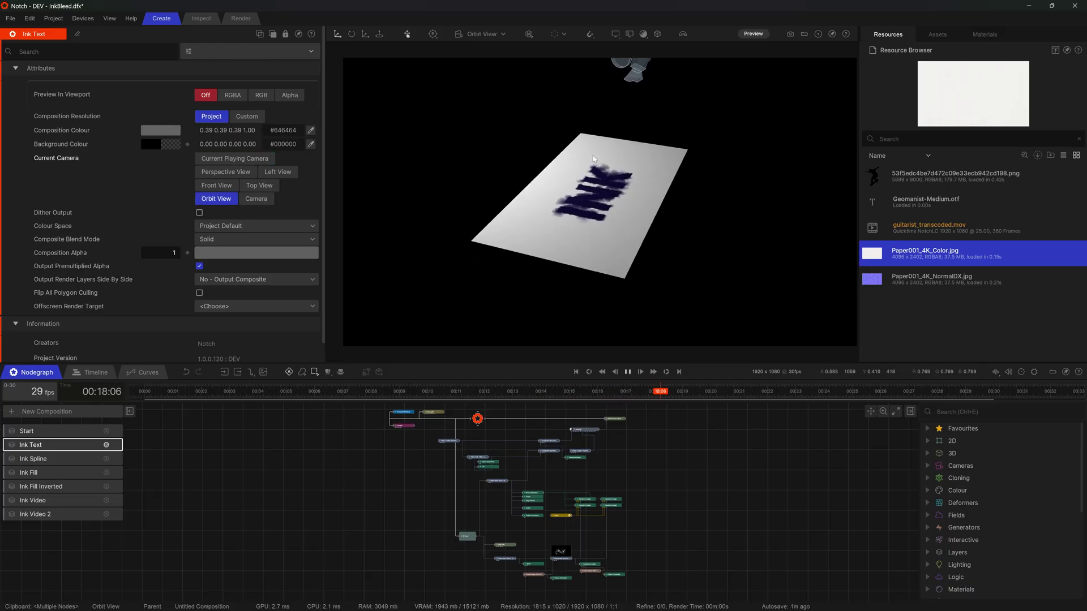
scroll(569, 218, "up", 8)
scroll(701, 270, "down", 1)
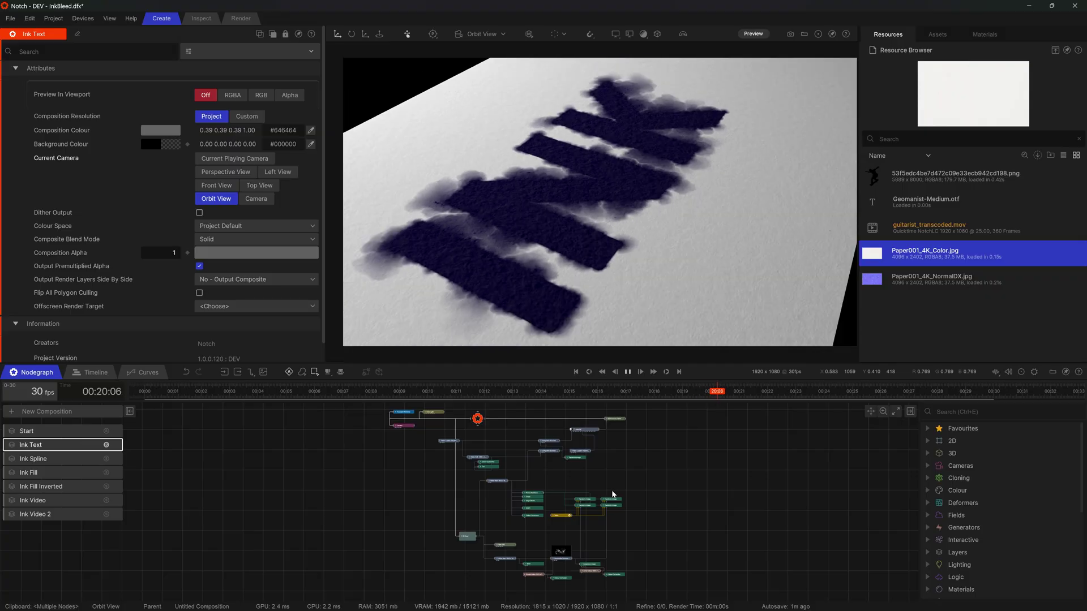
- Preview the Paper001_4K_NormalDX.jpg Video Loader in RGB, return to the orbit view and inspect the lit paper plane from farther away
left_click(579, 452)
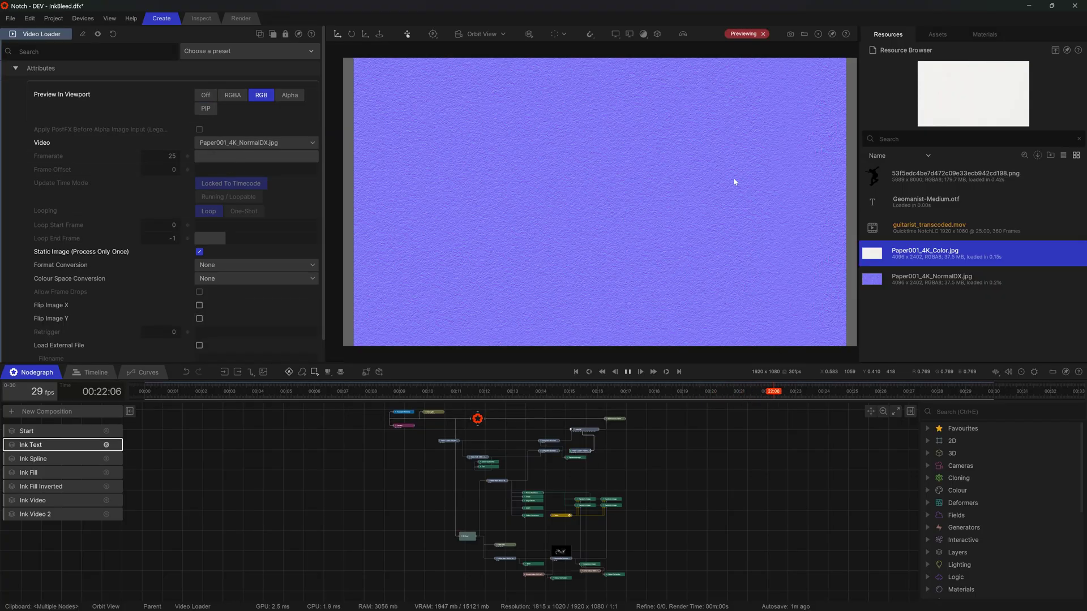
mouse_move(703, 214)
left_mouse_down()
mouse_move(498, 210)
mouse_move(475, 187)
mouse_move(739, 180)
mouse_move(697, 229)
mouse_move(637, 232)
left_mouse_up()
scroll(476, 187, "down", 3)
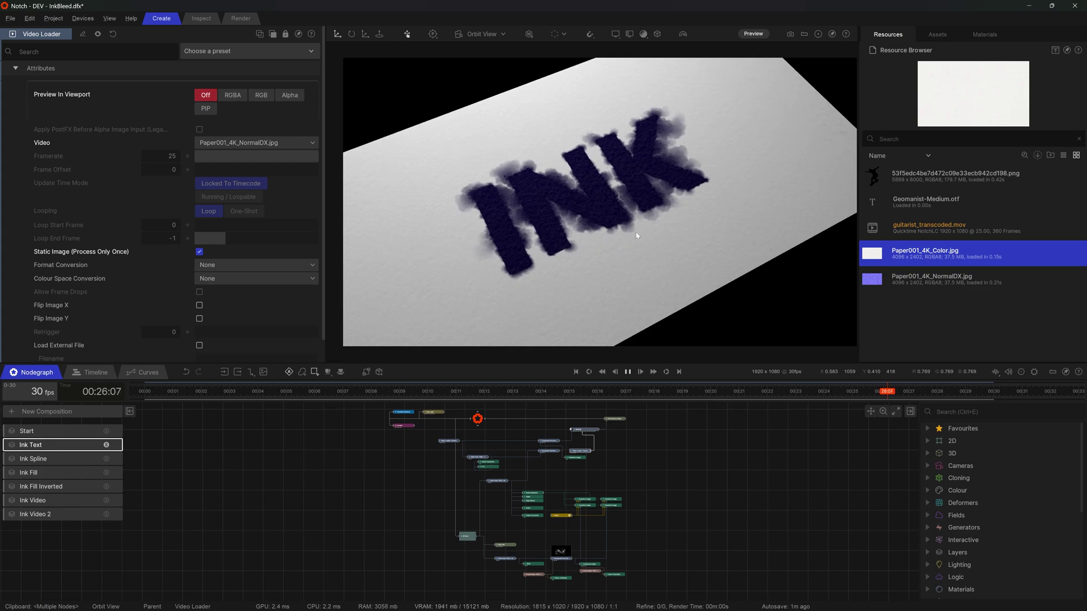
- Play the Ink Spline and Ink Fill compositions and select Ink Fill's circle primitives to inspect their properties
left_click(51, 458)
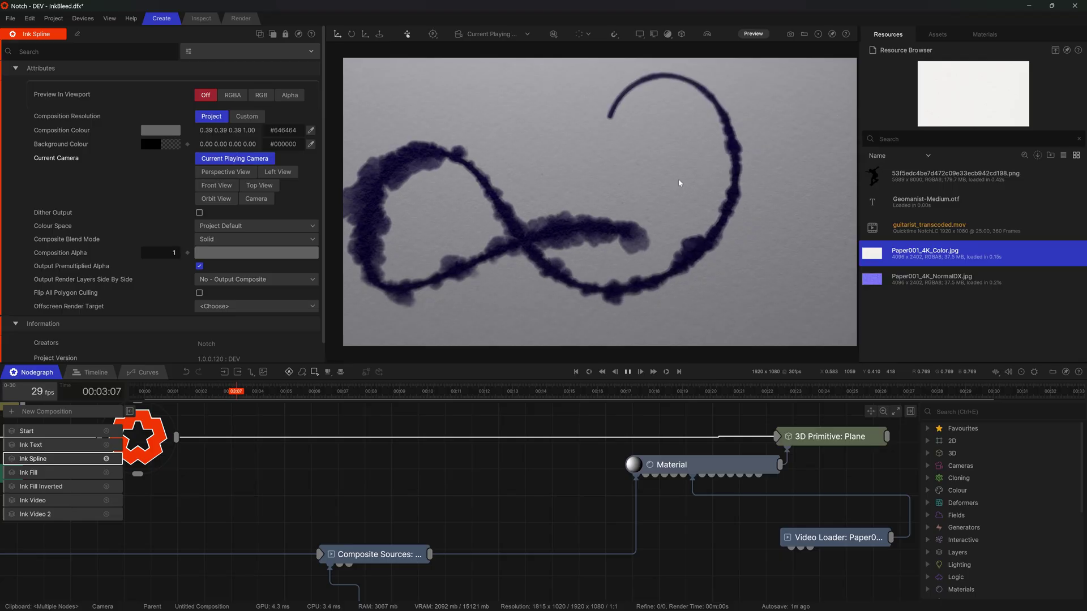
left_click(51, 473)
left_click(532, 508)
scroll(532, 508, "down", 5)
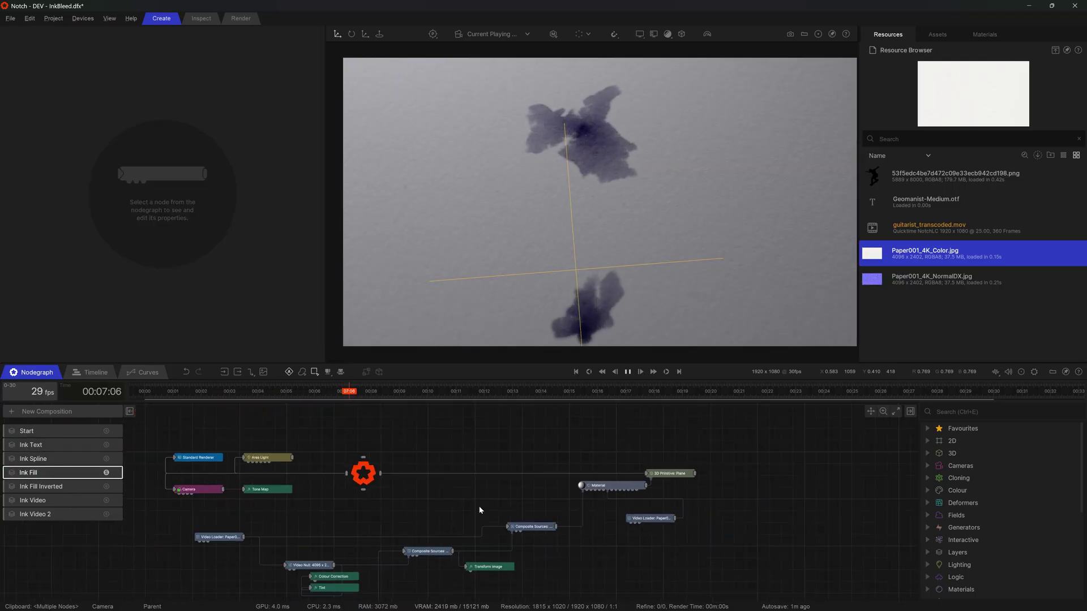
middle_click_drag(481, 510, 488, 437)
scroll(559, 529, "down", 2)
middle_click_drag(532, 542, 534, 422)
left_click_drag(462, 542, 499, 505)
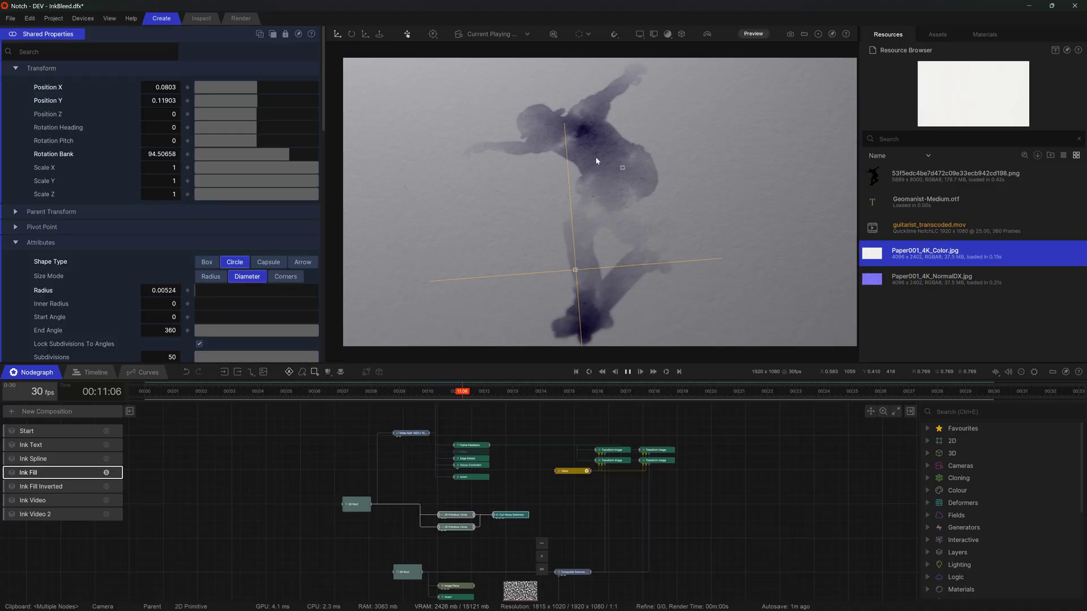
- Preview the 2D Root holding Ink Fill's Image Plane in RGB, switch the preview off and resume playback
middle_click_drag(561, 548, 539, 417)
scroll(471, 521, "up", 3)
middle_click_drag(472, 518, 452, 572)
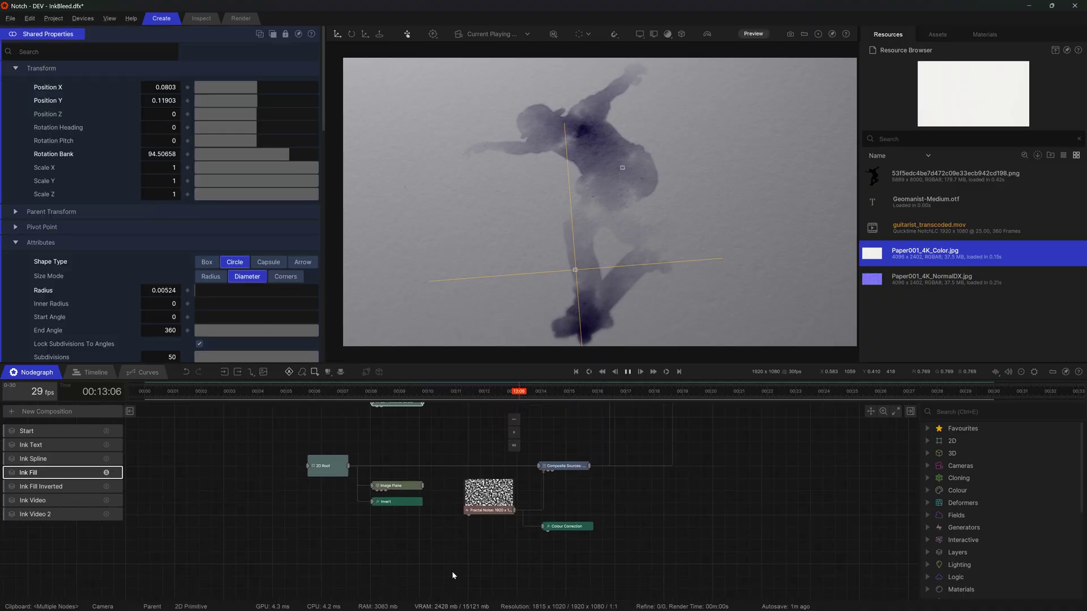
left_click(329, 467)
left_click(261, 95)
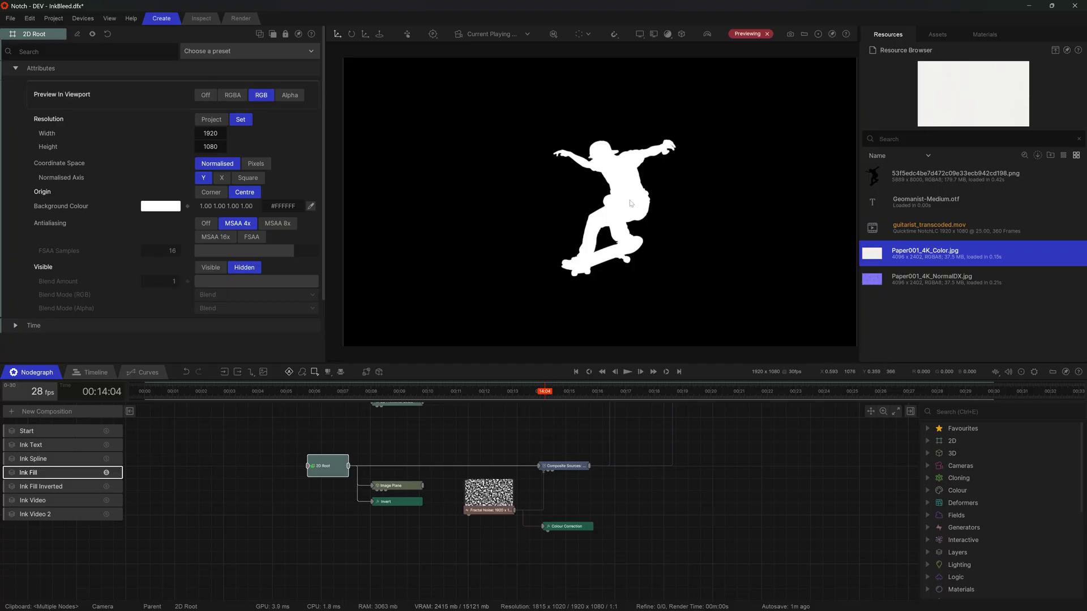
left_click(206, 95)
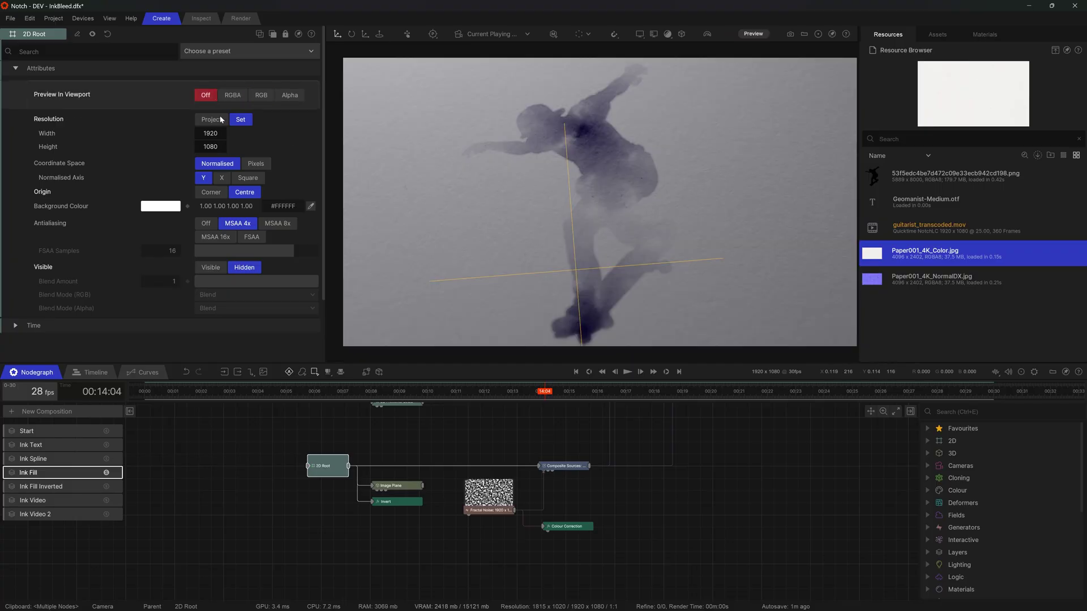
left_click(702, 477)
key("space")
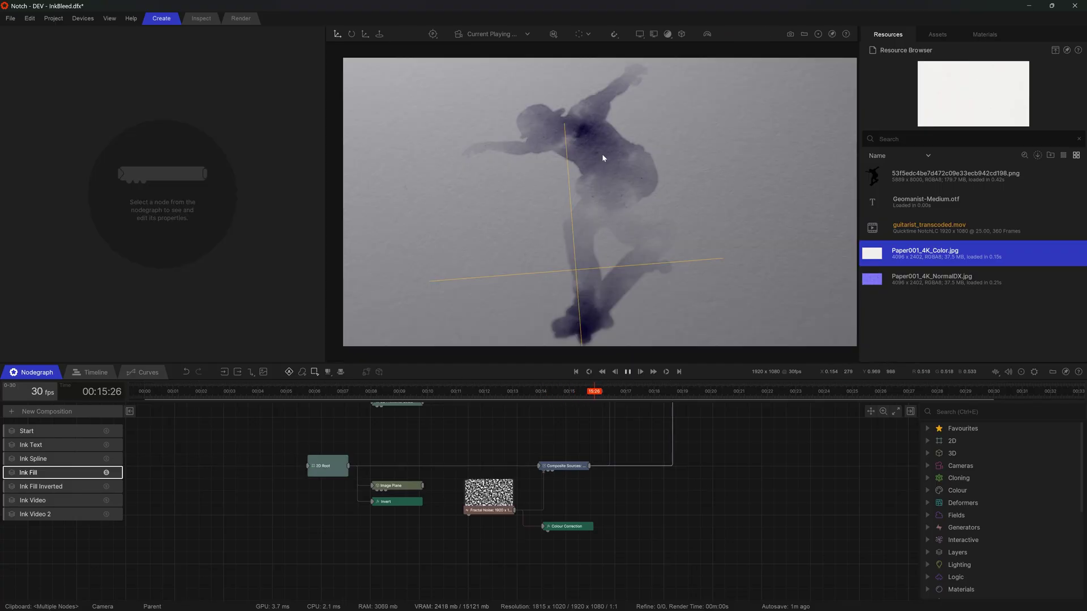
middle_click_drag(650, 473, 610, 505)
scroll(610, 501, "down", 3)
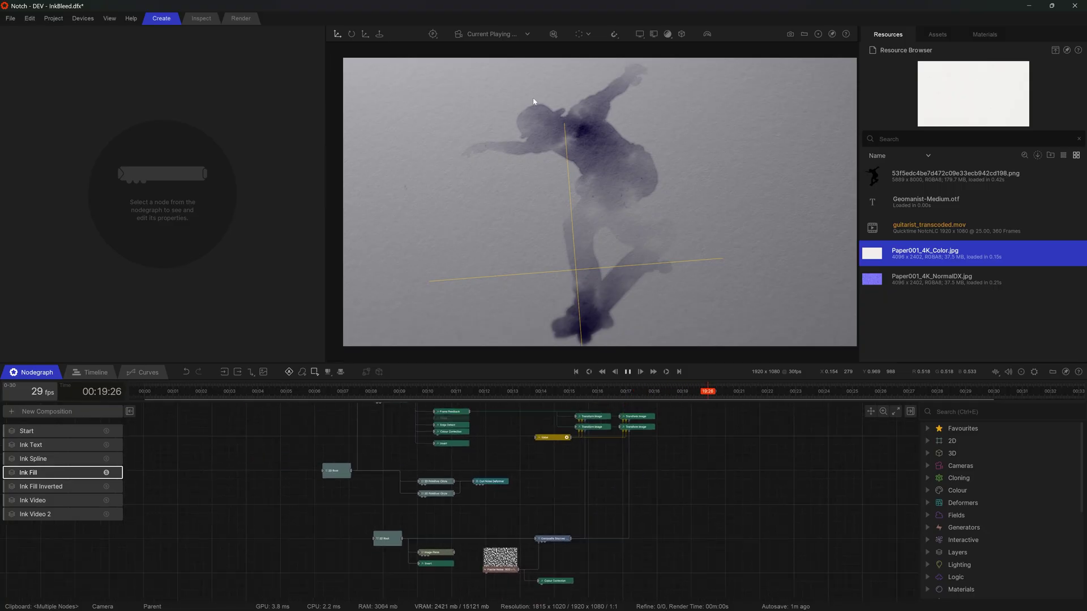
- In the Ink Fill Inverted composition, set the Fractal Noise's Noise Scale to about 6.69 while previewing its RGB, and end the preview
left_click(69, 487)
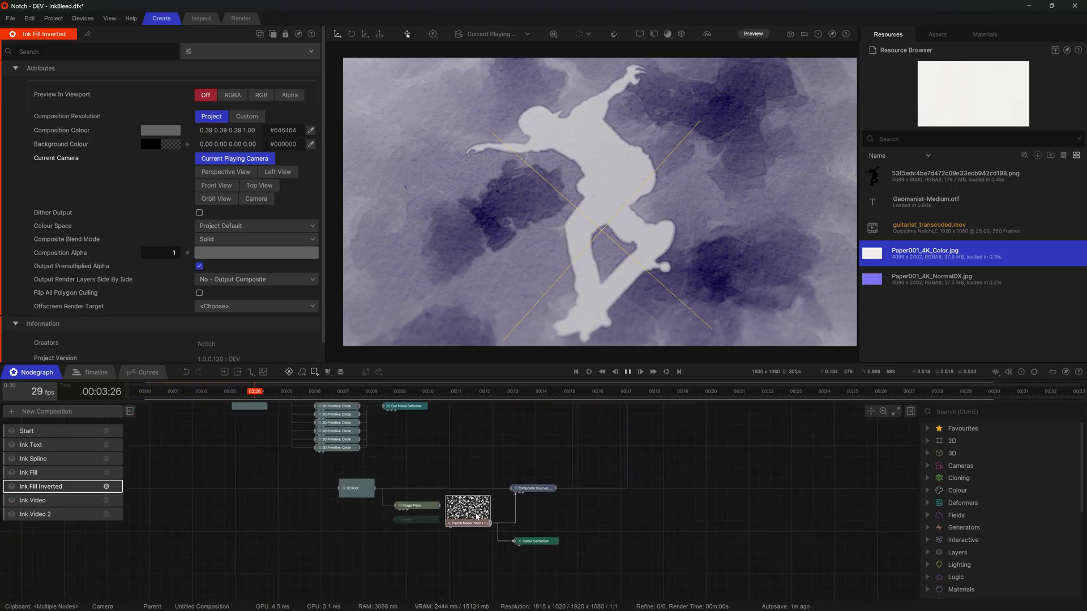
left_click(477, 517)
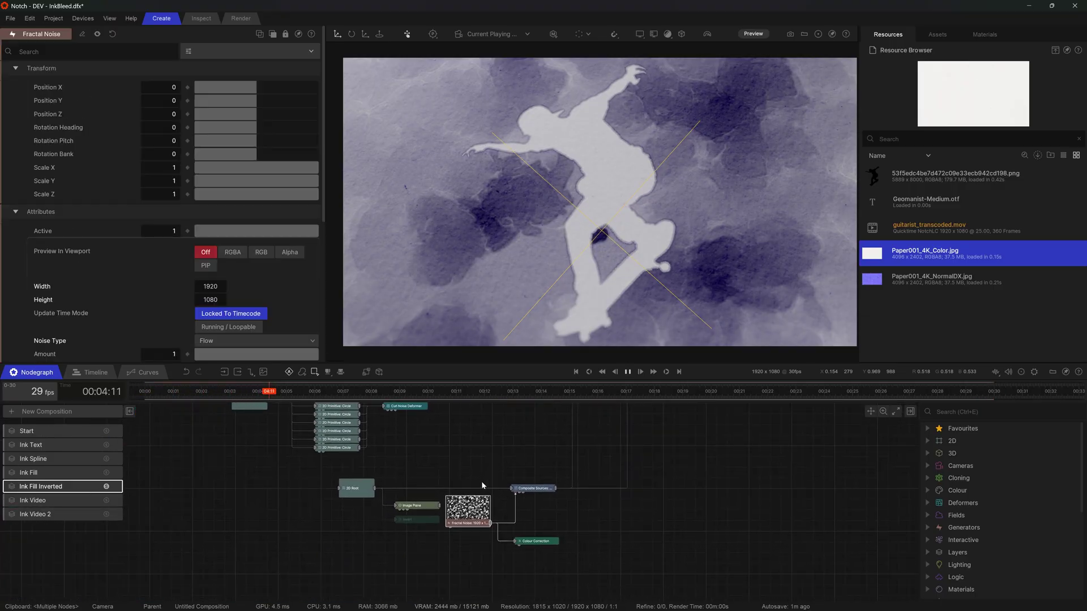
left_click(261, 252)
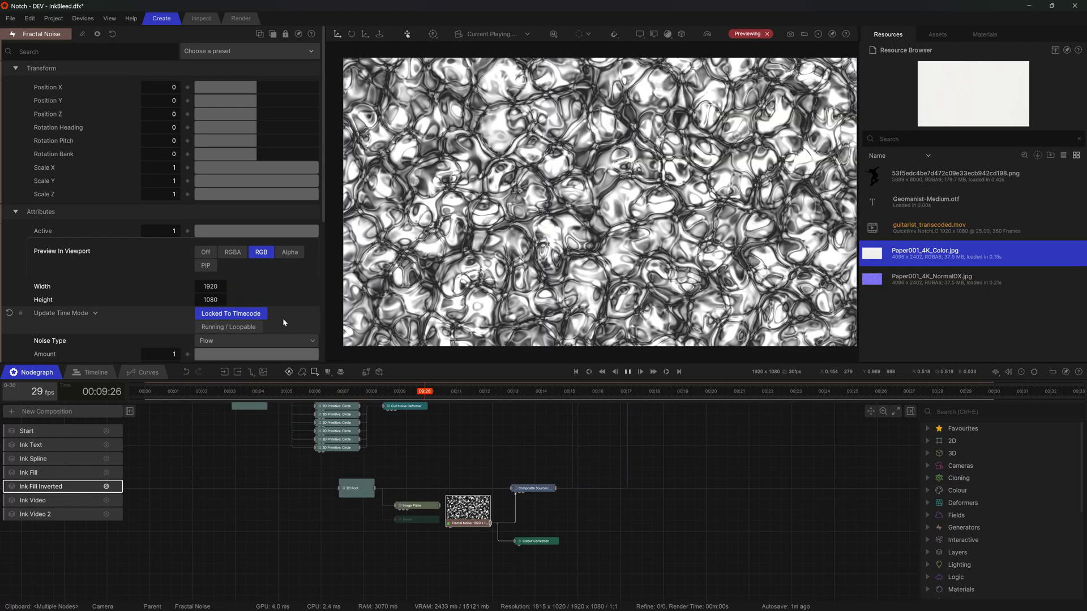
scroll(283, 318, "down", 3)
mouse_move(249, 306)
left_mouse_down()
mouse_move(263, 307)
mouse_move(204, 309)
mouse_move(263, 308)
left_mouse_up()
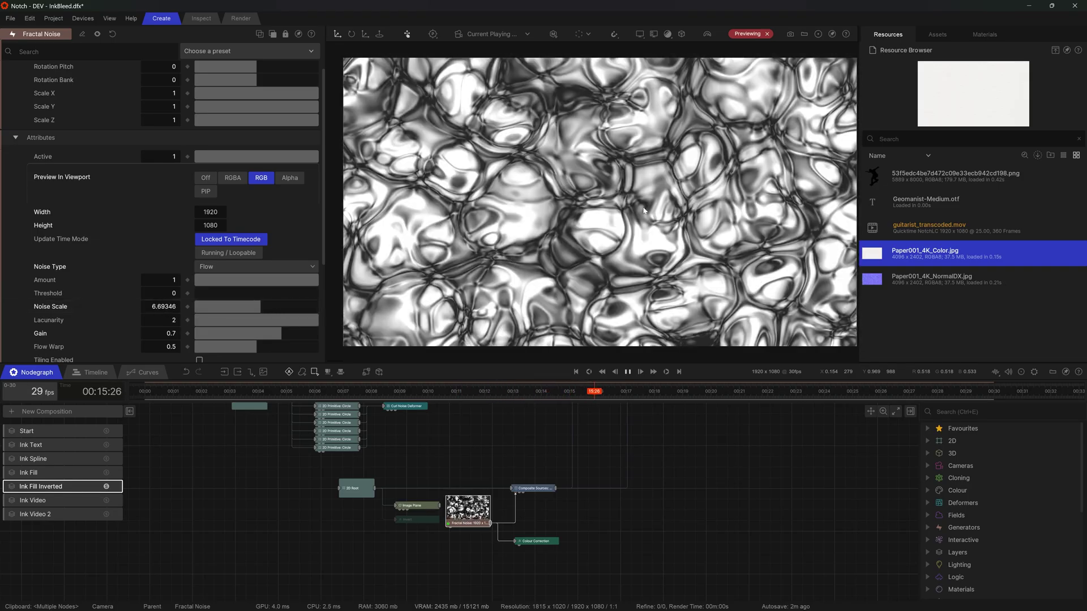
key("p")
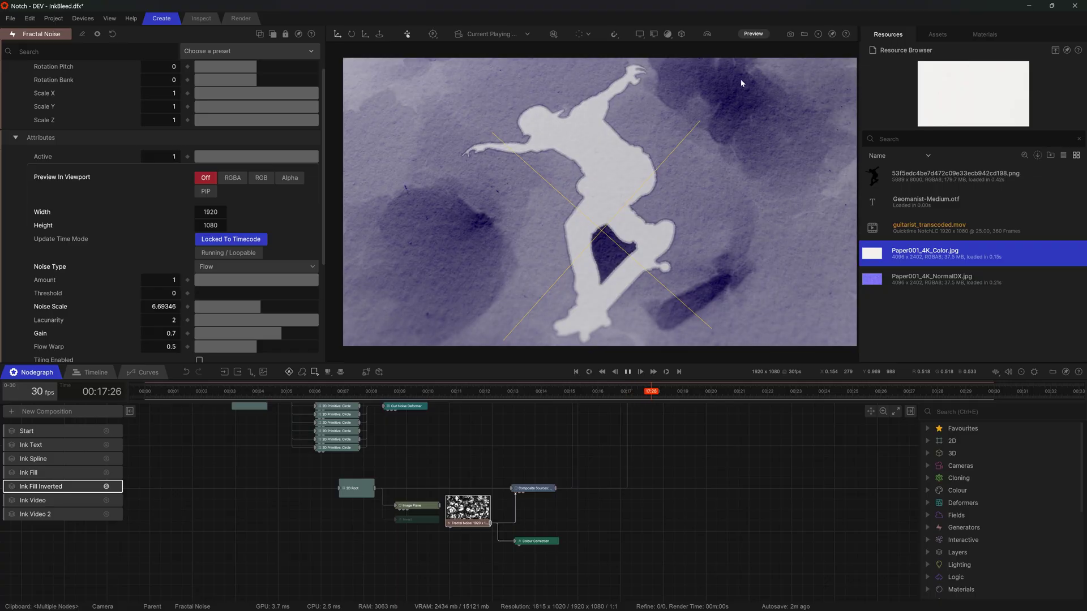
- Replay Ink Fill Inverted from the start, and open the Ink Video composition to view its whole node network
key("Home")
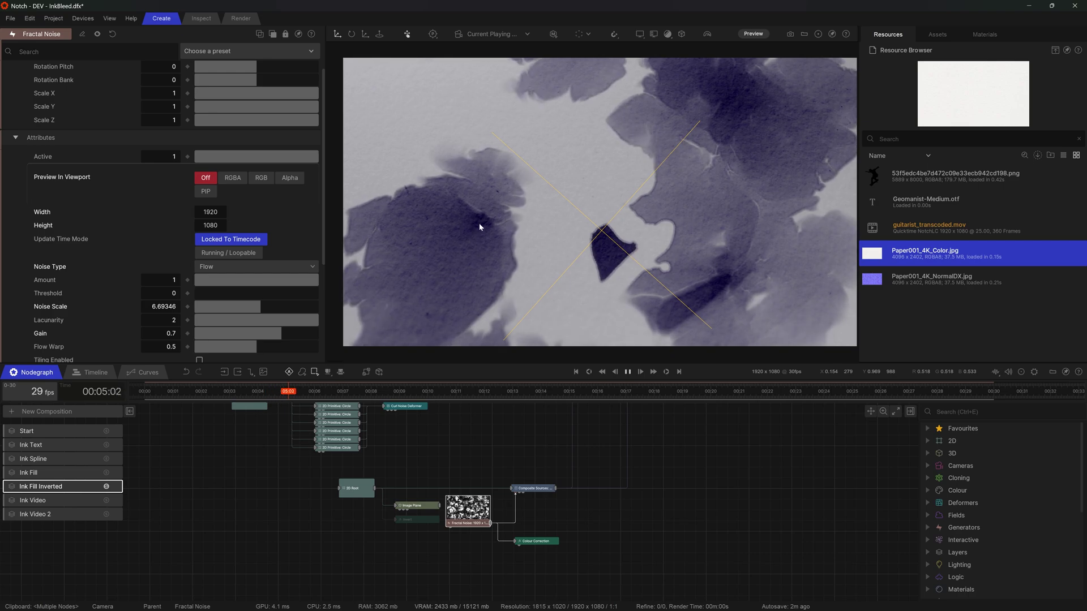
left_click(61, 501)
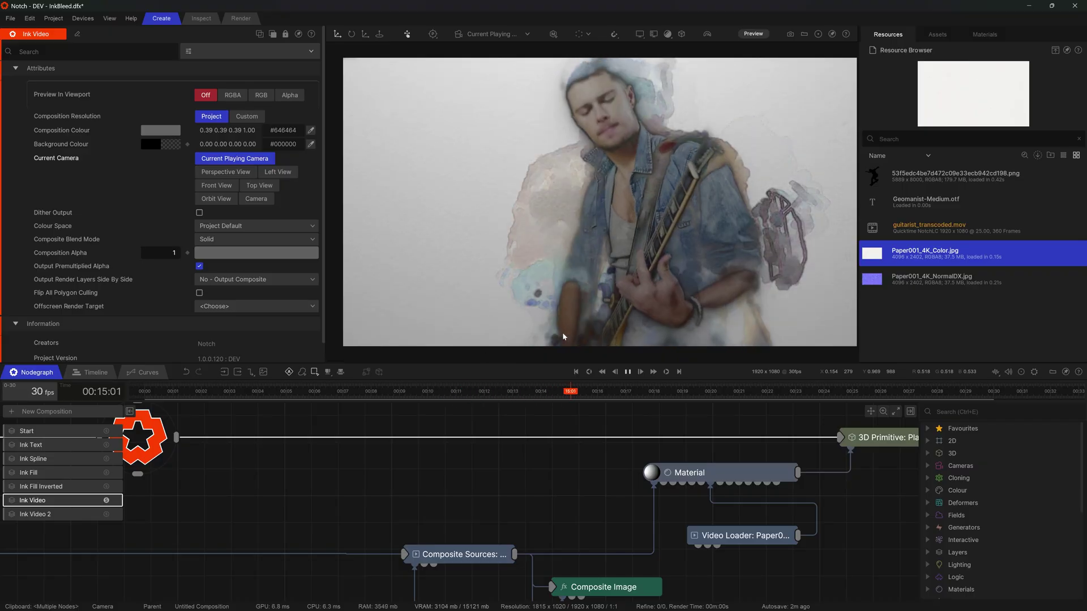
scroll(572, 447, "down", 5)
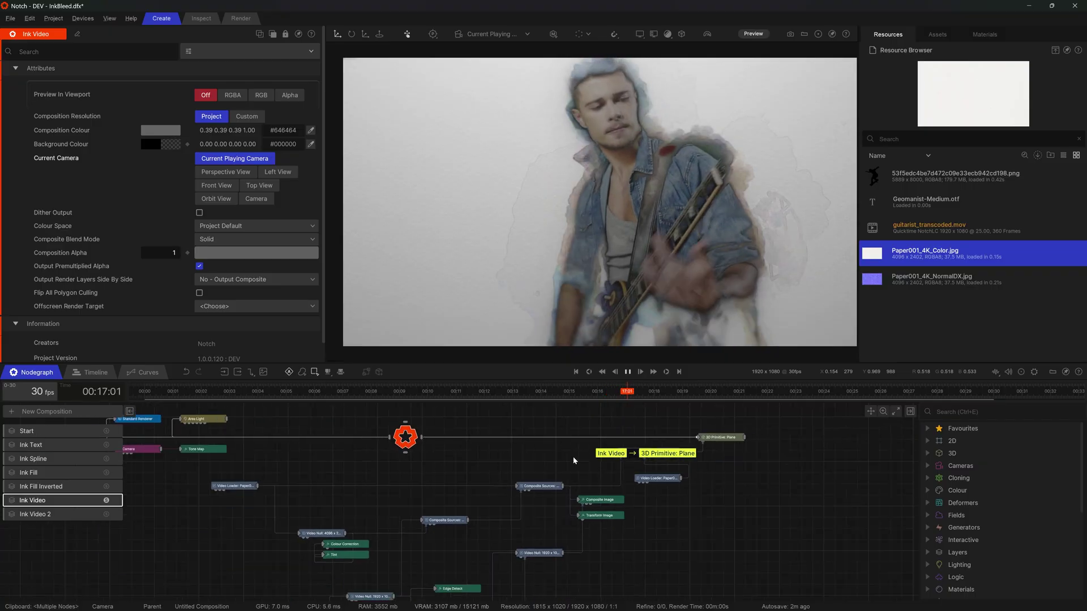
scroll(562, 448, "down", 2)
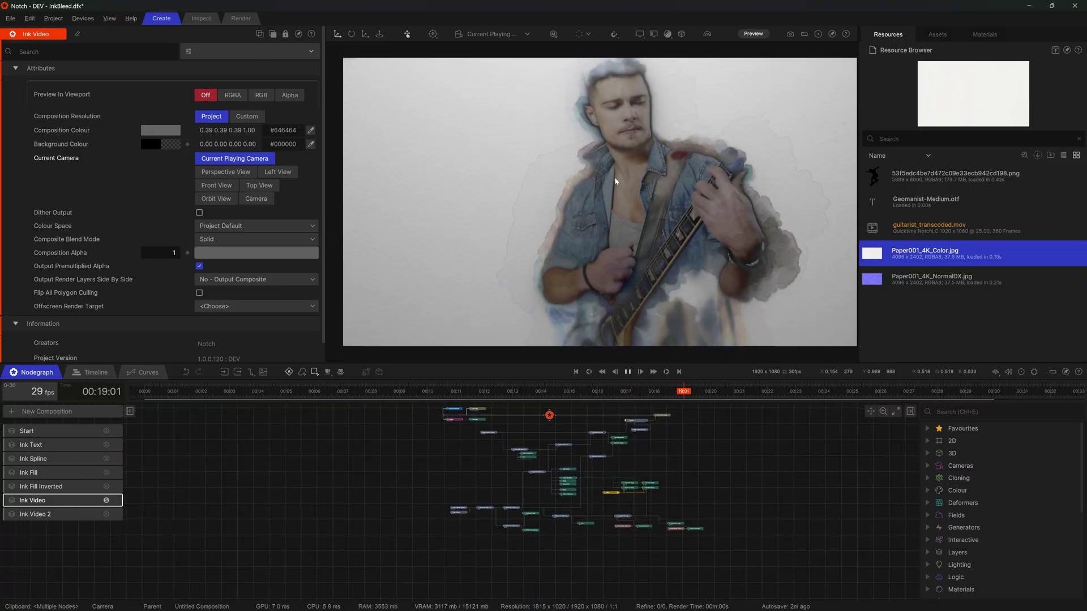
- Select the NVIDIA Virtual Background node in the Ink Video network to inspect its properties
scroll(513, 531, "up", 5)
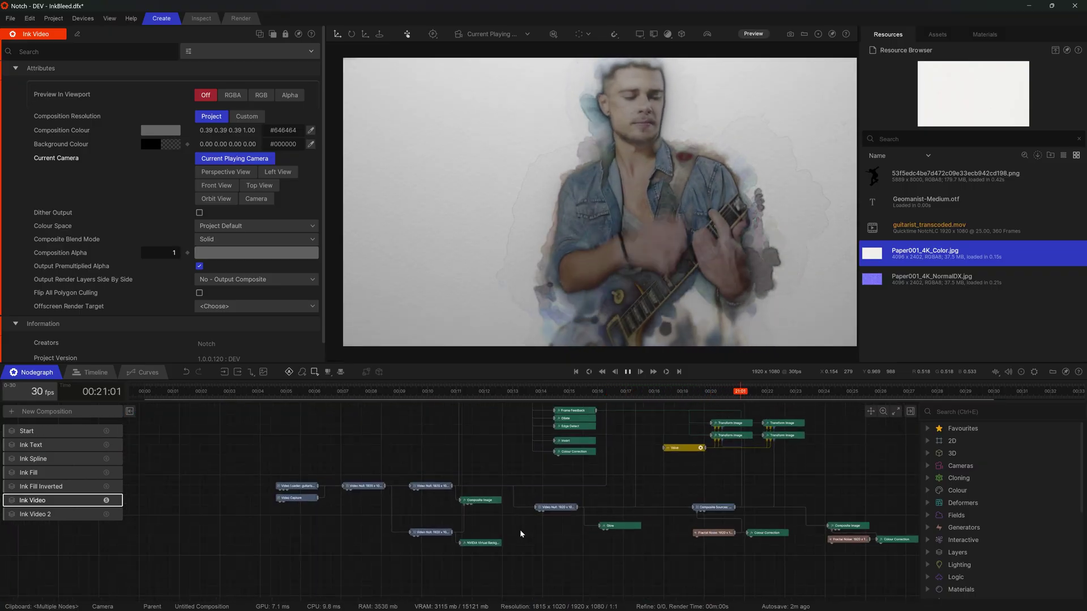
left_click(506, 543)
scroll(510, 563, "down", 3)
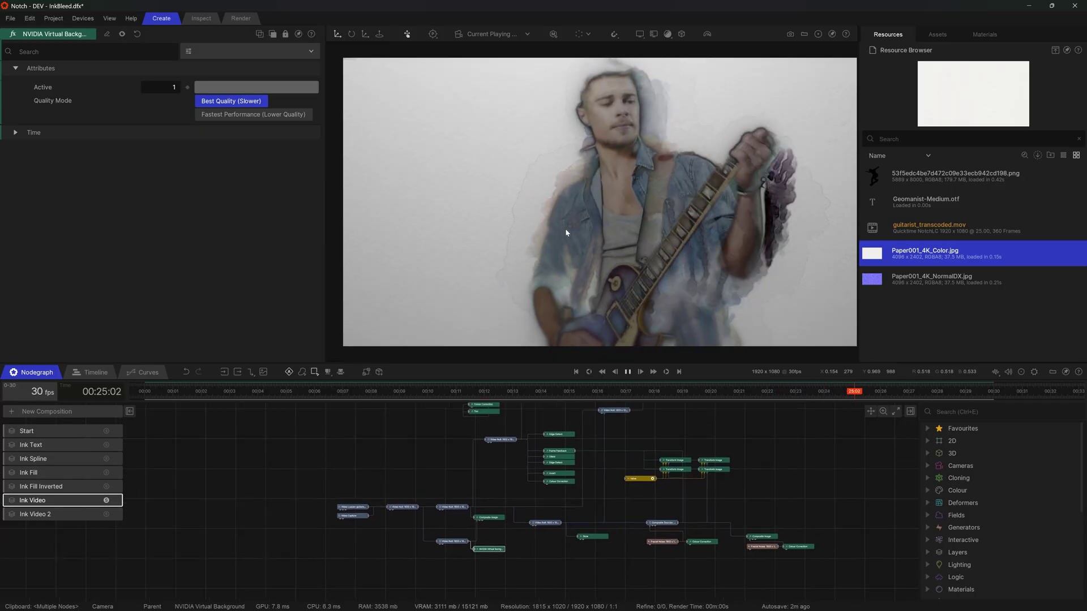
- Deselect the NVIDIA Virtual Background node, view the full Ink Video node network and pause playback
left_click(792, 472)
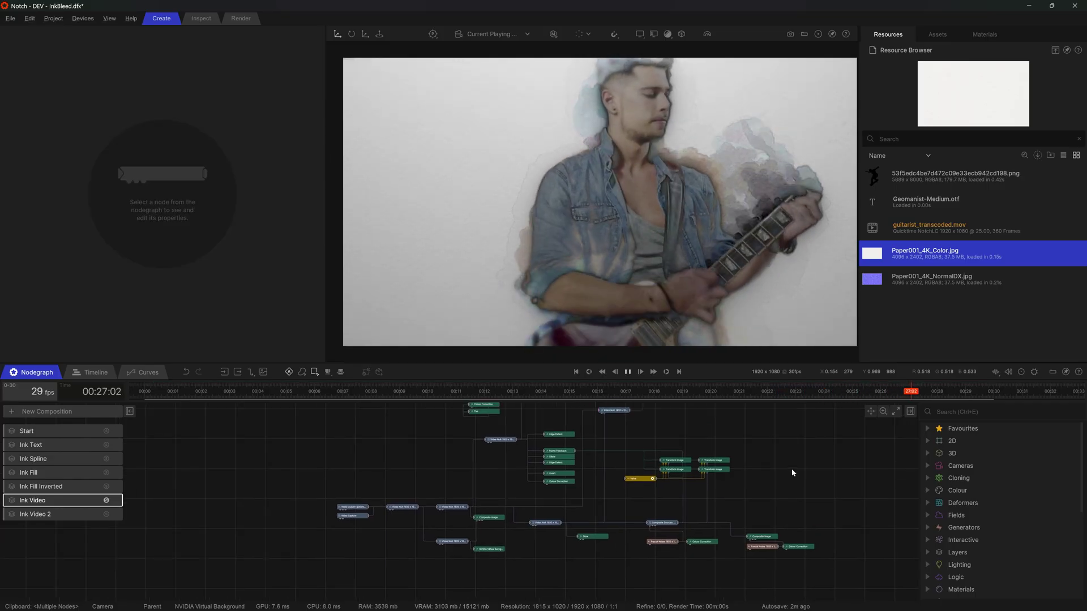
scroll(793, 472, "down", 3)
middle_click_drag(793, 472, 687, 506)
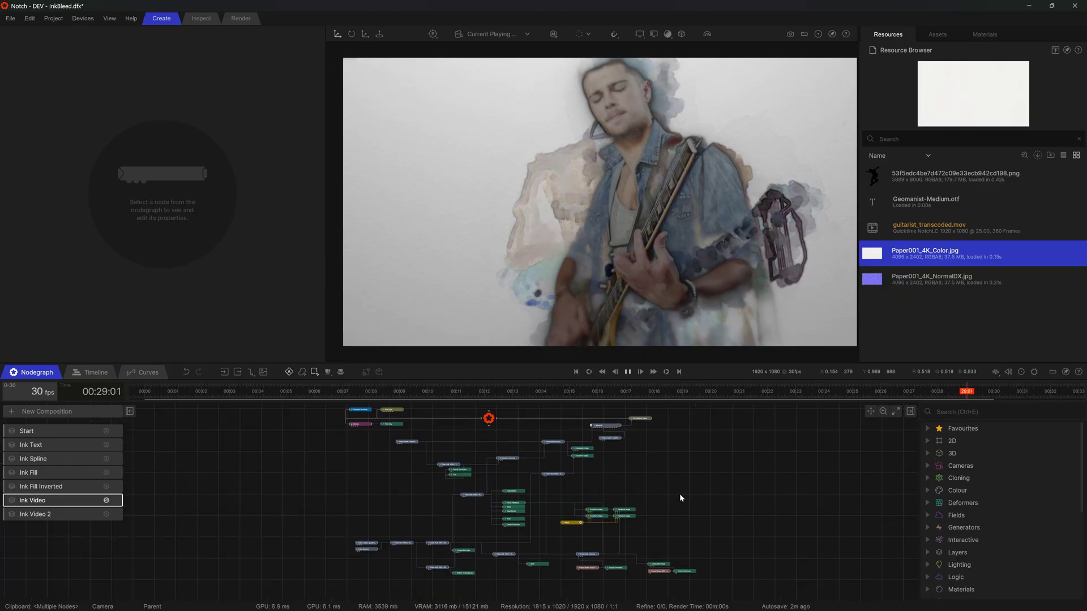
key("space")
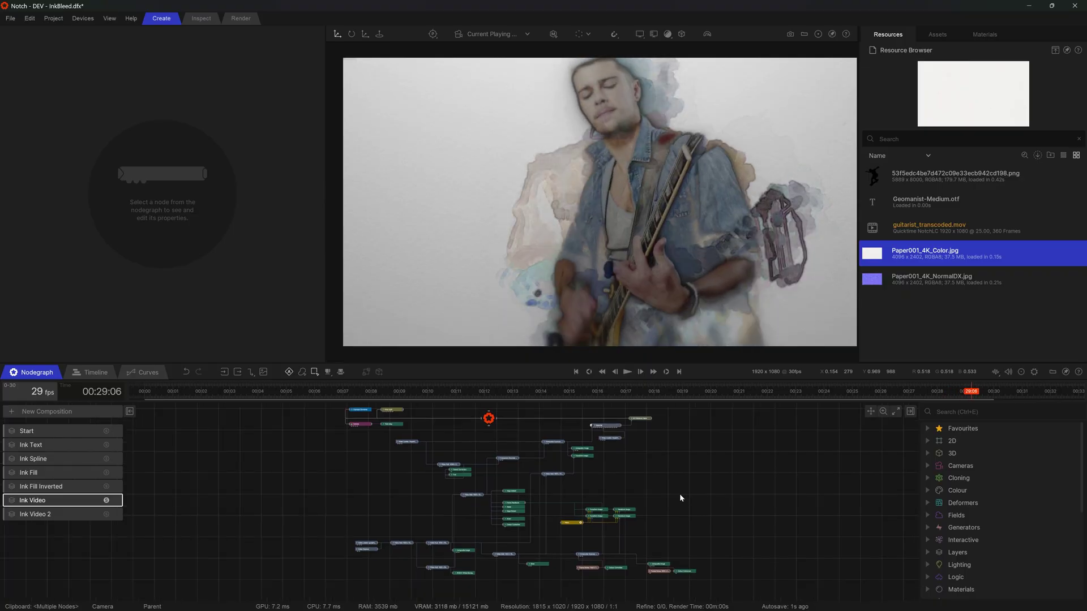